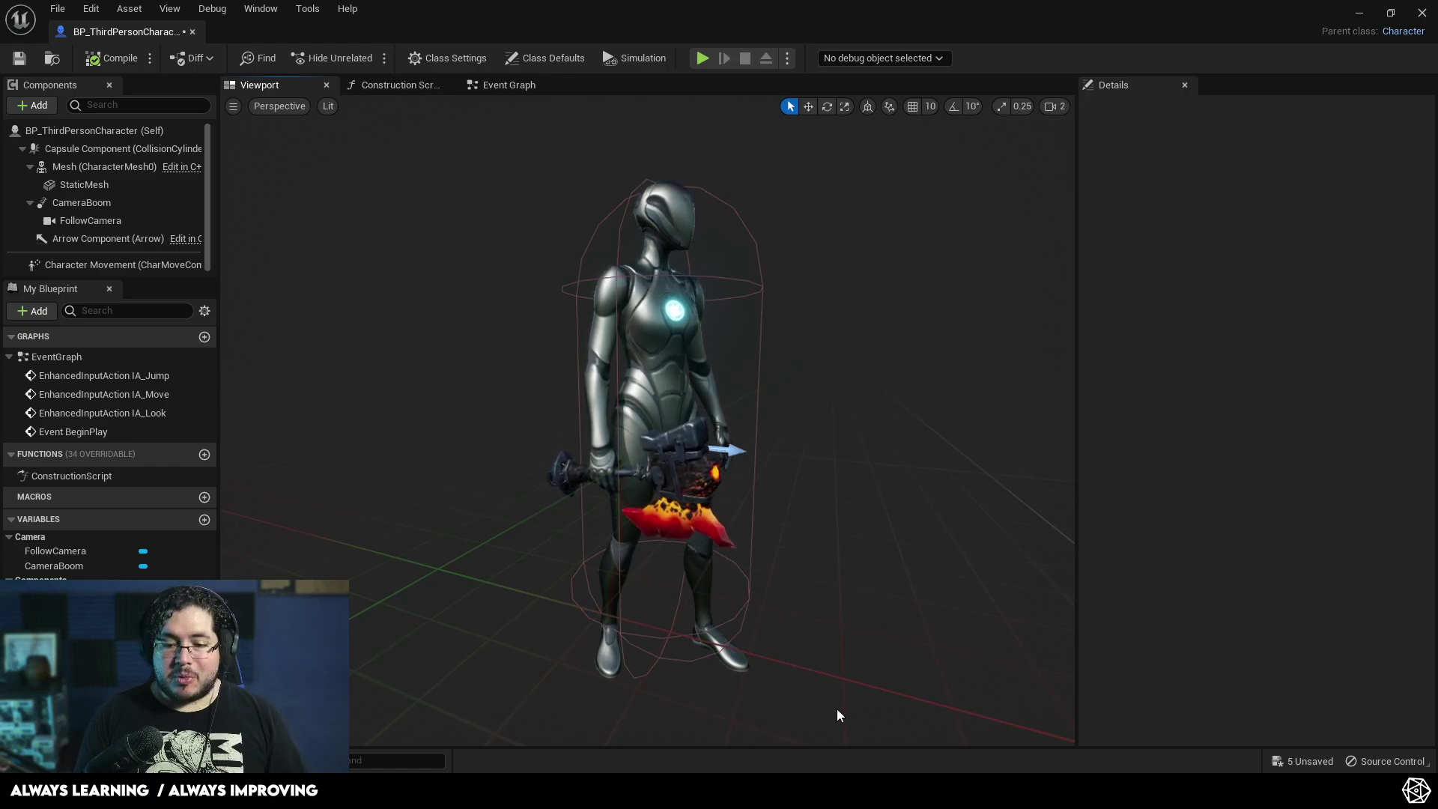
# - Switch to the Blender scene and bring the lava axe concept image into view
pyautogui.moveTo(834, 770)
pyautogui.click(869, 640)
pyautogui.rightClick(911, 454)
pyautogui.scroll(-5, 851, 424)
pyautogui.scroll(5, 847, 427)
pyautogui.scroll(-2, 891, 438)
pyautogui.moveTo(845, 427); pyautogui.dragTo(716, 418, button='middle')
pyautogui.scroll(4, 718, 438)
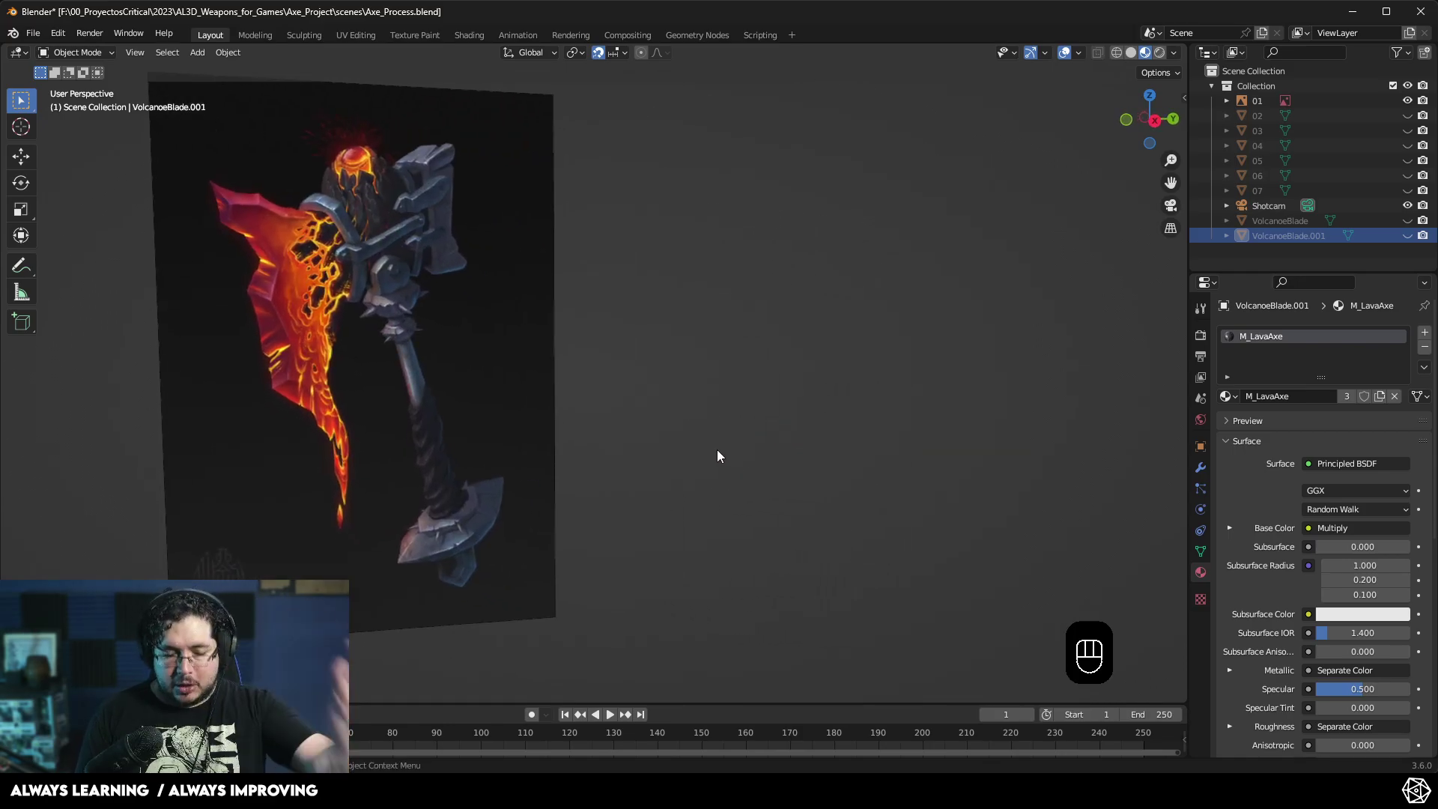
# - Examine the concept image of the lava axe, including its blade, hammer head and handle
pyautogui.moveTo(717, 450)
pyautogui.mouseDown(button='middle')
pyautogui.moveTo(699, 446)
pyautogui.moveTo(698, 470)
pyautogui.mouseUp(button='middle')
pyautogui.scroll(-3, 693, 479)
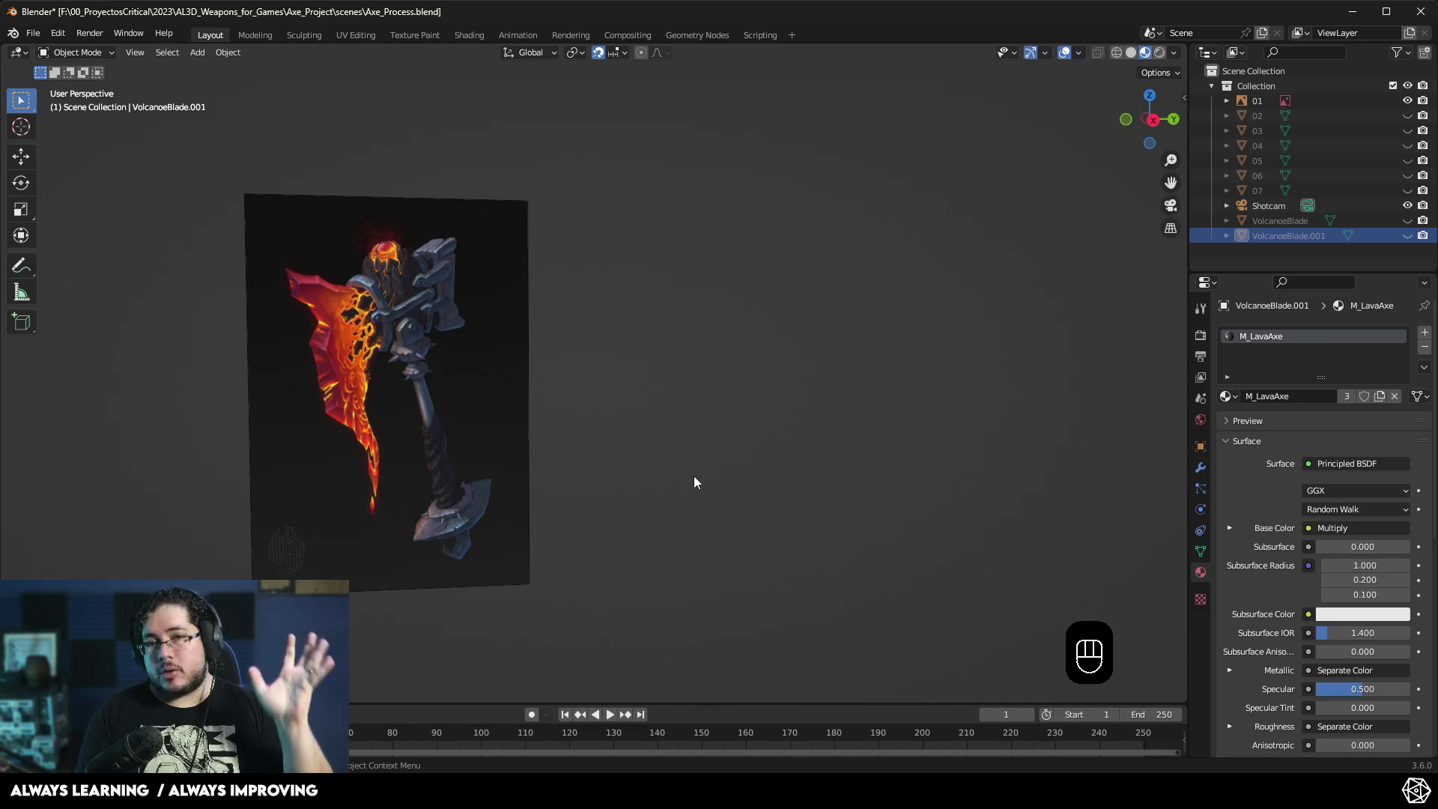
pyautogui.scroll(2, 637, 472)
pyautogui.keyDown('shift'); pyautogui.moveTo(576, 475); pyautogui.dragTo(777, 466, button='middle'); pyautogui.keyUp('shift')
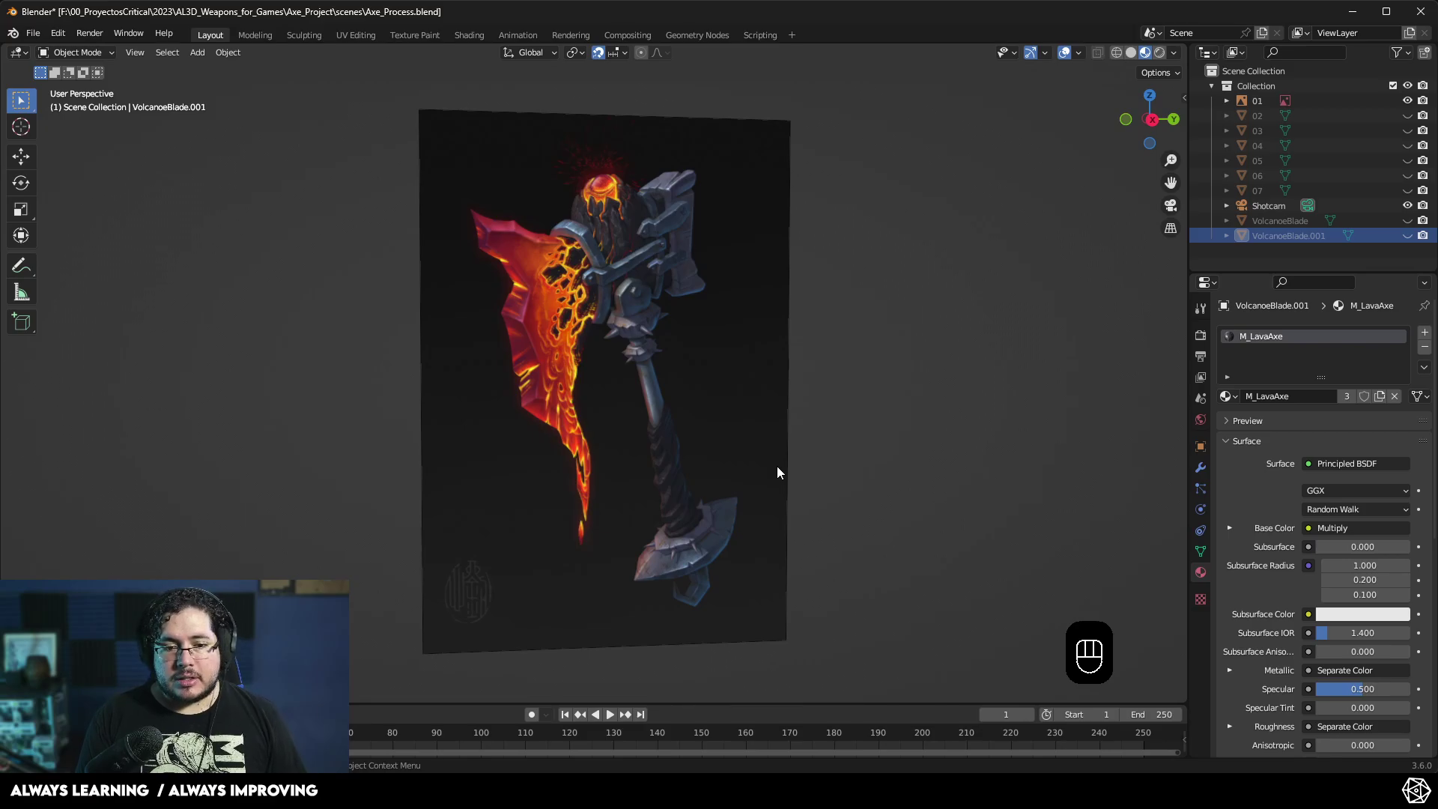
pyautogui.moveTo(778, 467)
pyautogui.mouseDown(button='middle')
pyautogui.moveTo(762, 466)
pyautogui.moveTo(804, 479)
pyautogui.mouseUp(button='middle')
pyautogui.scroll(2, 803, 479)
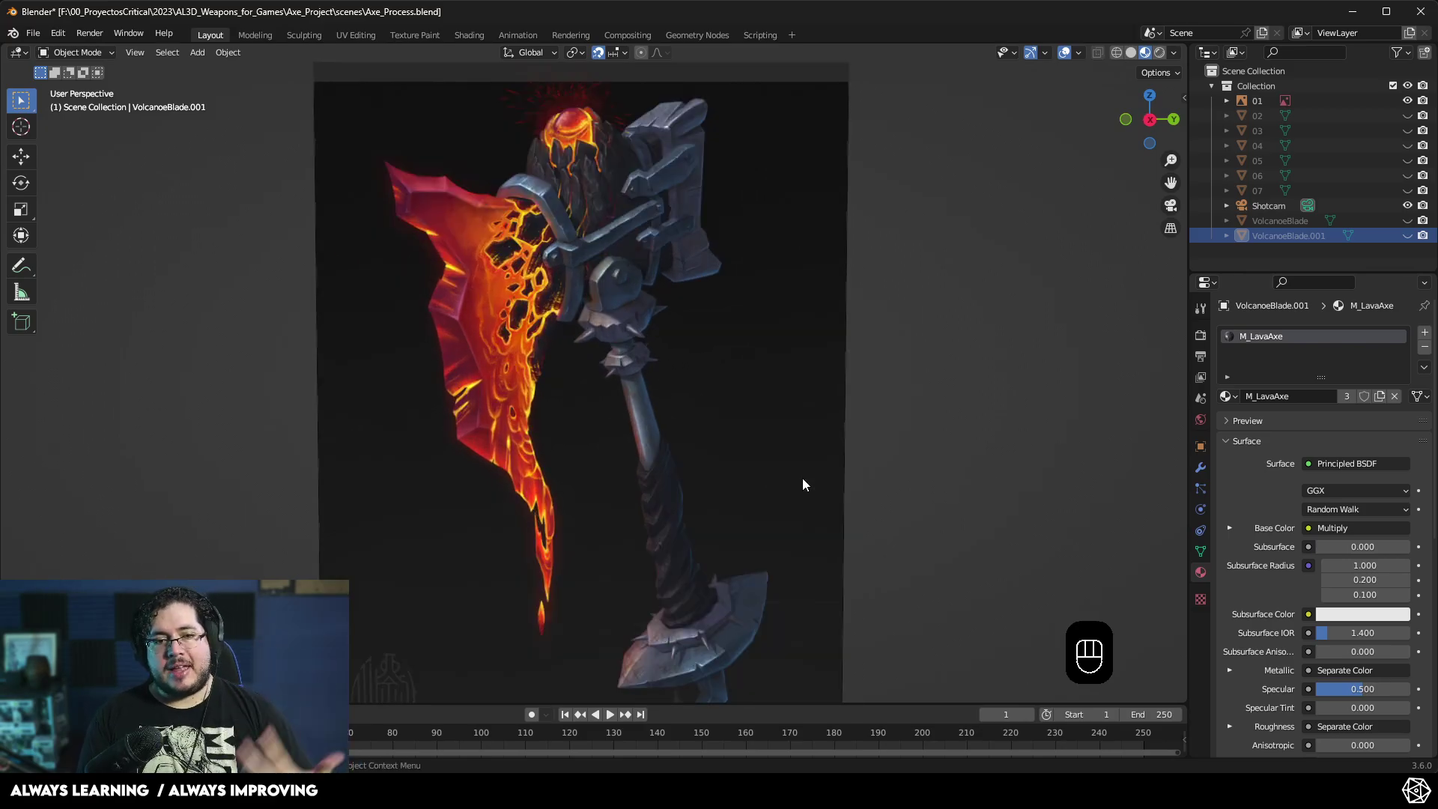
pyautogui.scroll(-2, 802, 478)
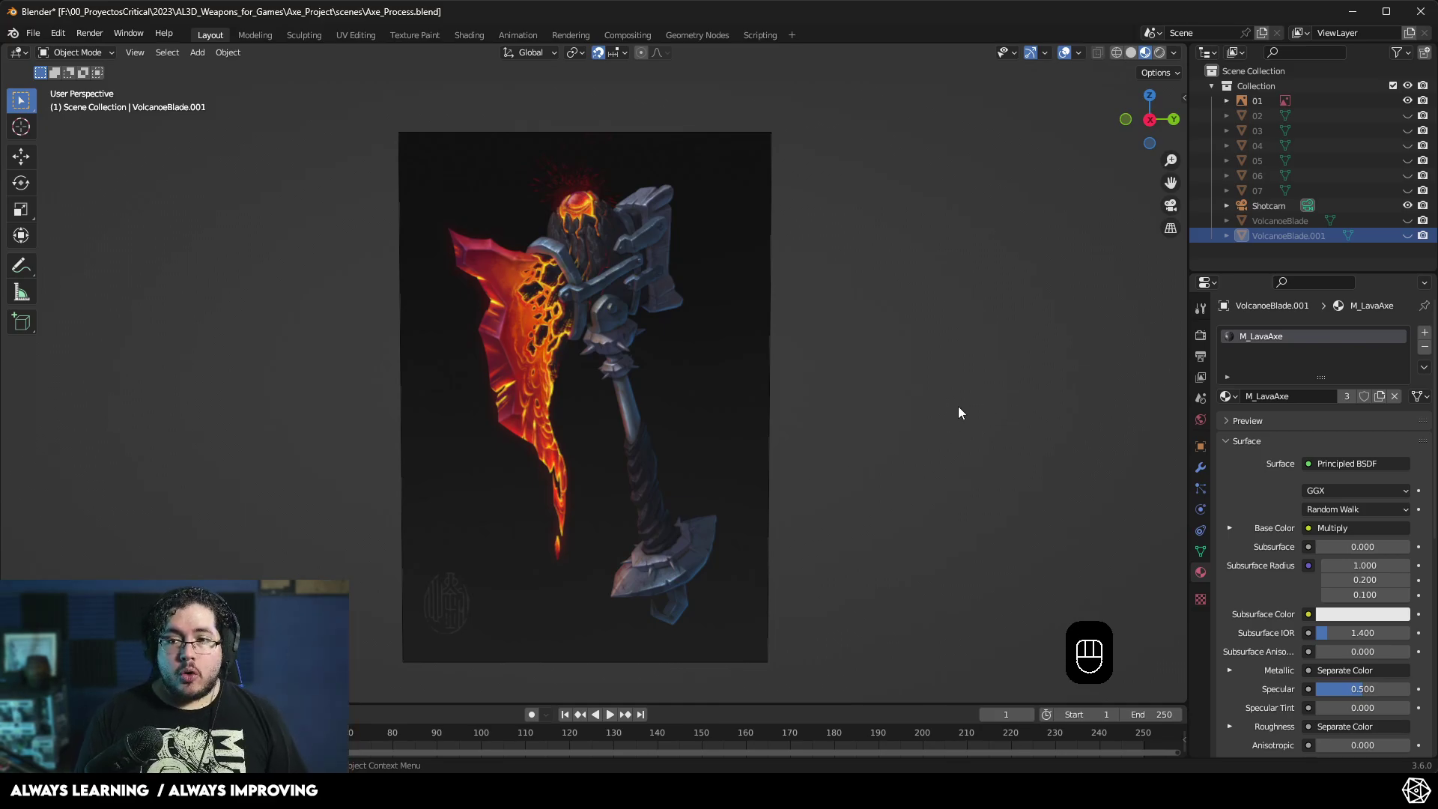
pyautogui.keyDown('shift'); pyautogui.moveTo(782, 312); pyautogui.dragTo(709, 349, button='middle'); pyautogui.keyUp('shift')
pyautogui.scroll(-2, 726, 342)
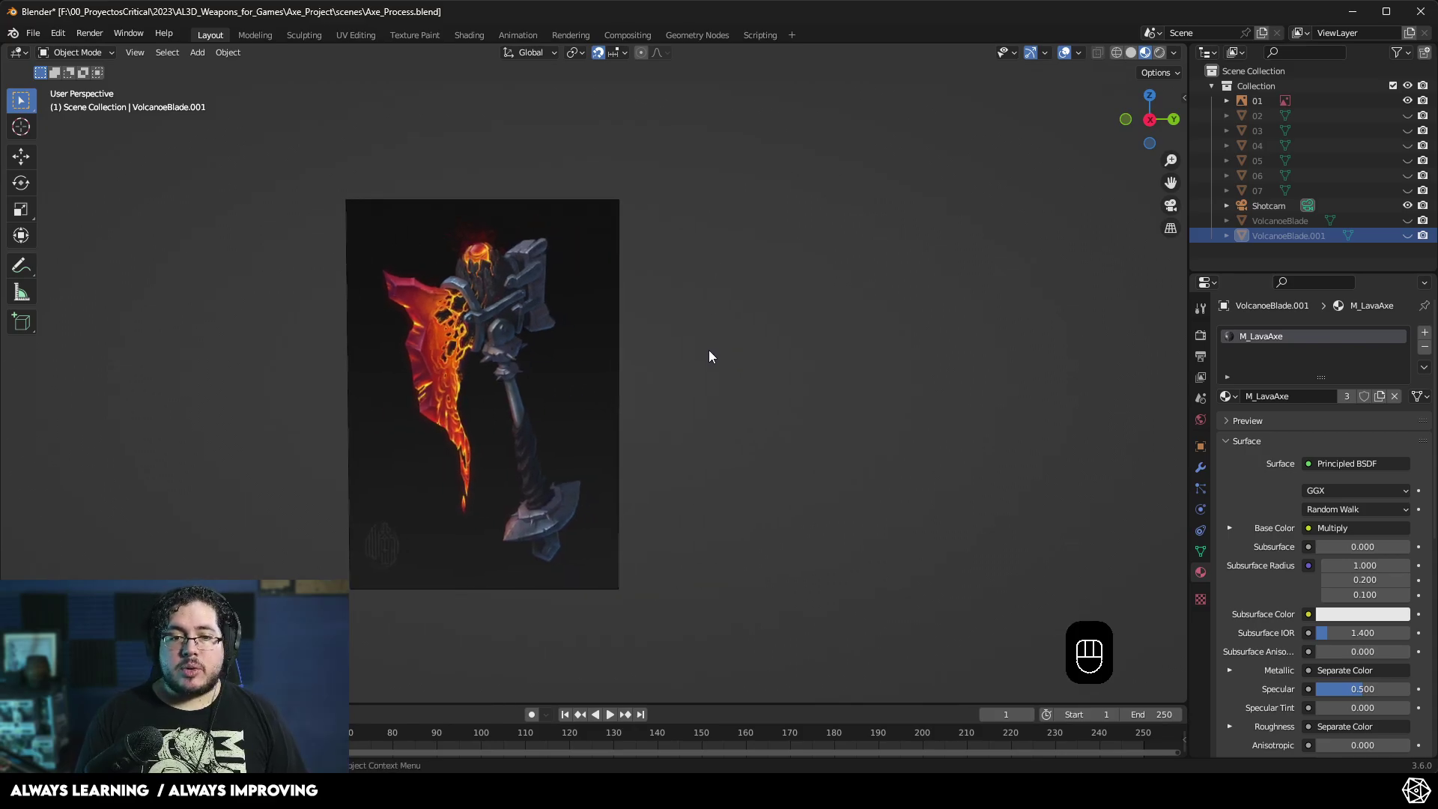
# - Unhide object 02, the simple axe blockout, and frame it beside the concept image
pyautogui.click(1408, 115)
pyautogui.keyDown('shift'); pyautogui.moveTo(1024, 291); pyautogui.dragTo(573, 470, button='middle'); pyautogui.keyUp('shift')
pyautogui.scroll(2, 761, 412)
# - Select the axe blockout 02 and darken its material's base color to a mid grey
pyautogui.click(749, 352)
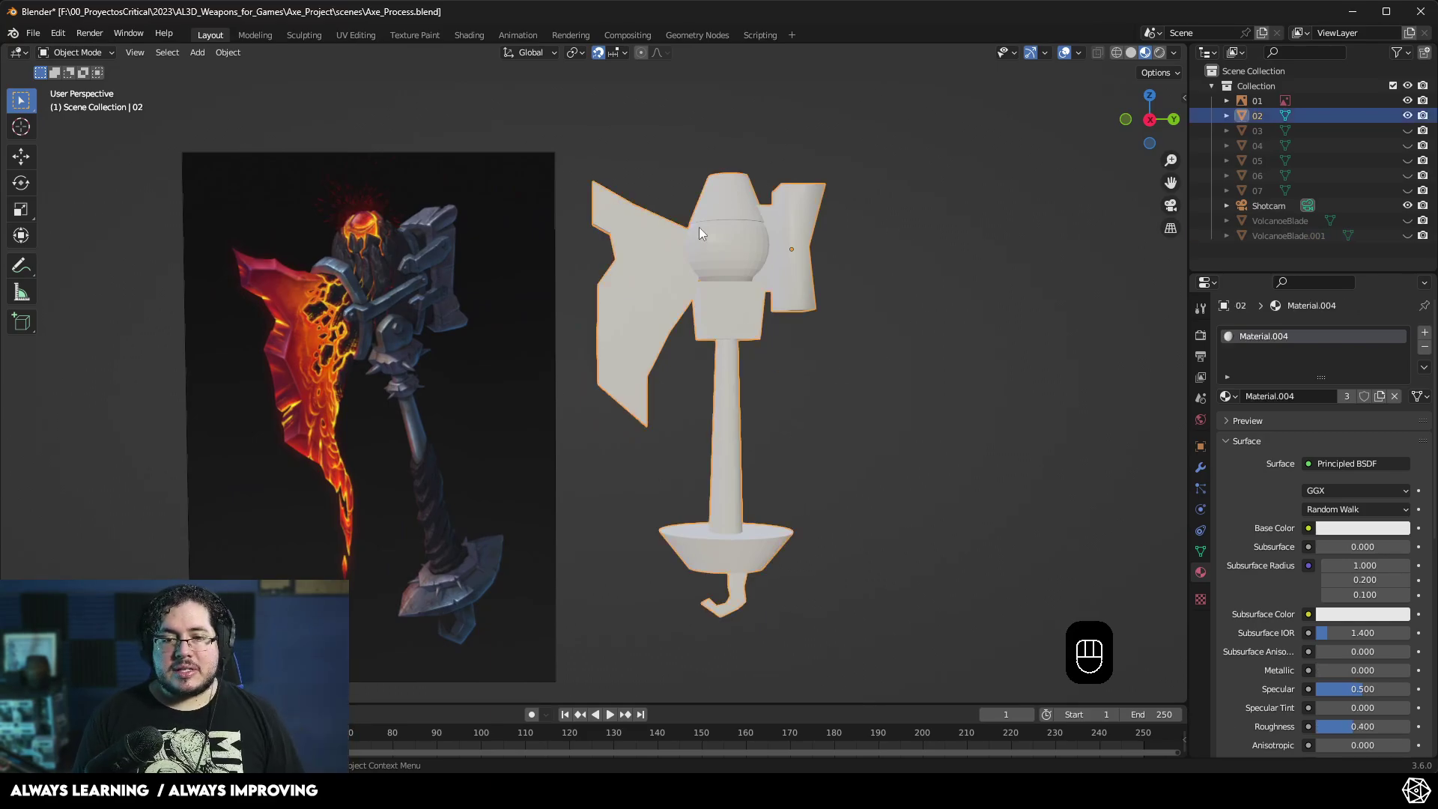
pyautogui.moveTo(694, 236); pyautogui.dragTo(802, 360, button='middle')
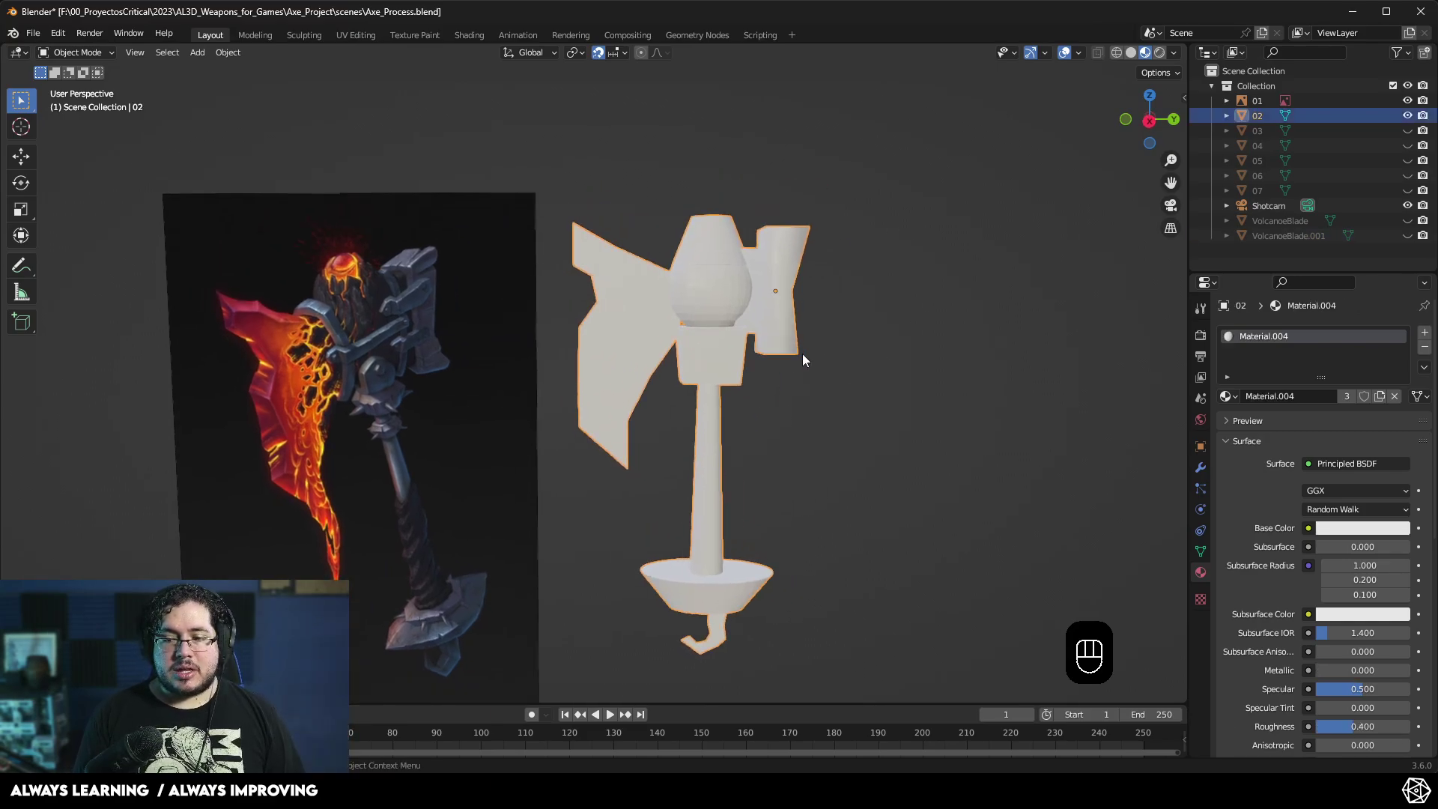
pyautogui.click(1323, 529)
pyautogui.moveTo(1399, 362); pyautogui.dragTo(1399, 366)
pyautogui.click(985, 412)
pyautogui.keyDown('shift'); pyautogui.moveTo(892, 431); pyautogui.dragTo(911, 403, button='middle'); pyautogui.keyUp('shift')
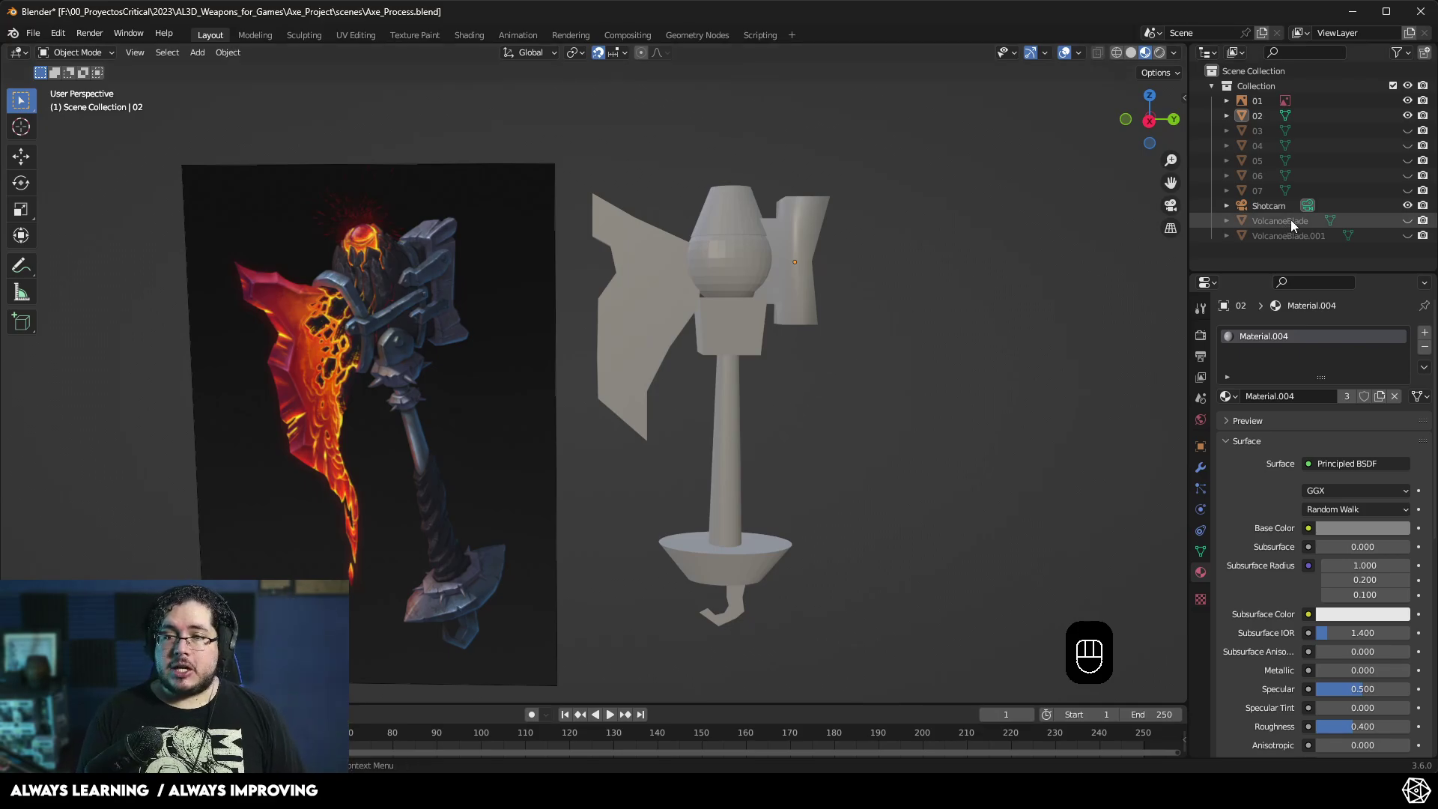
# - Unhide object 03 beside the blockout and inspect its more detailed handle, collars and pommel
pyautogui.keyDown('shift'); pyautogui.moveTo(1032, 301); pyautogui.dragTo(940, 312, button='middle'); pyautogui.keyUp('shift')
pyautogui.scroll(-2, 801, 325)
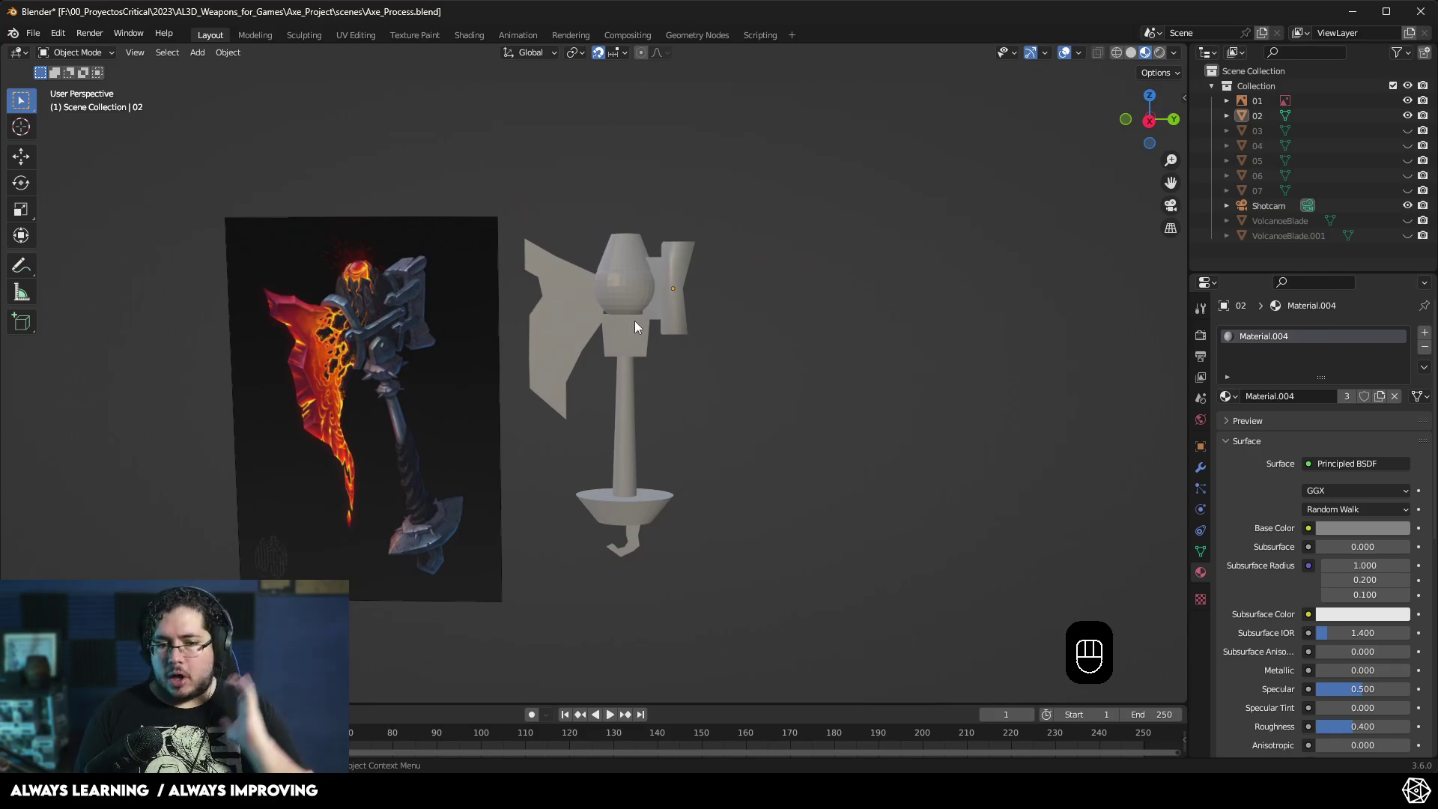
pyautogui.click(1408, 130)
pyautogui.scroll(3, 870, 443)
pyautogui.keyDown('shift'); pyautogui.moveTo(870, 442); pyautogui.dragTo(847, 425, button='middle'); pyautogui.keyUp('shift')
pyautogui.scroll(2, 847, 425)
pyautogui.keyDown('shift'); pyautogui.moveTo(788, 389); pyautogui.dragTo(766, 338, button='middle'); pyautogui.keyUp('shift')
pyautogui.scroll(-2, 670, 343)
pyautogui.keyDown('shift'); pyautogui.moveTo(655, 325); pyautogui.dragTo(652, 379, button='middle'); pyautogui.keyUp('shift')
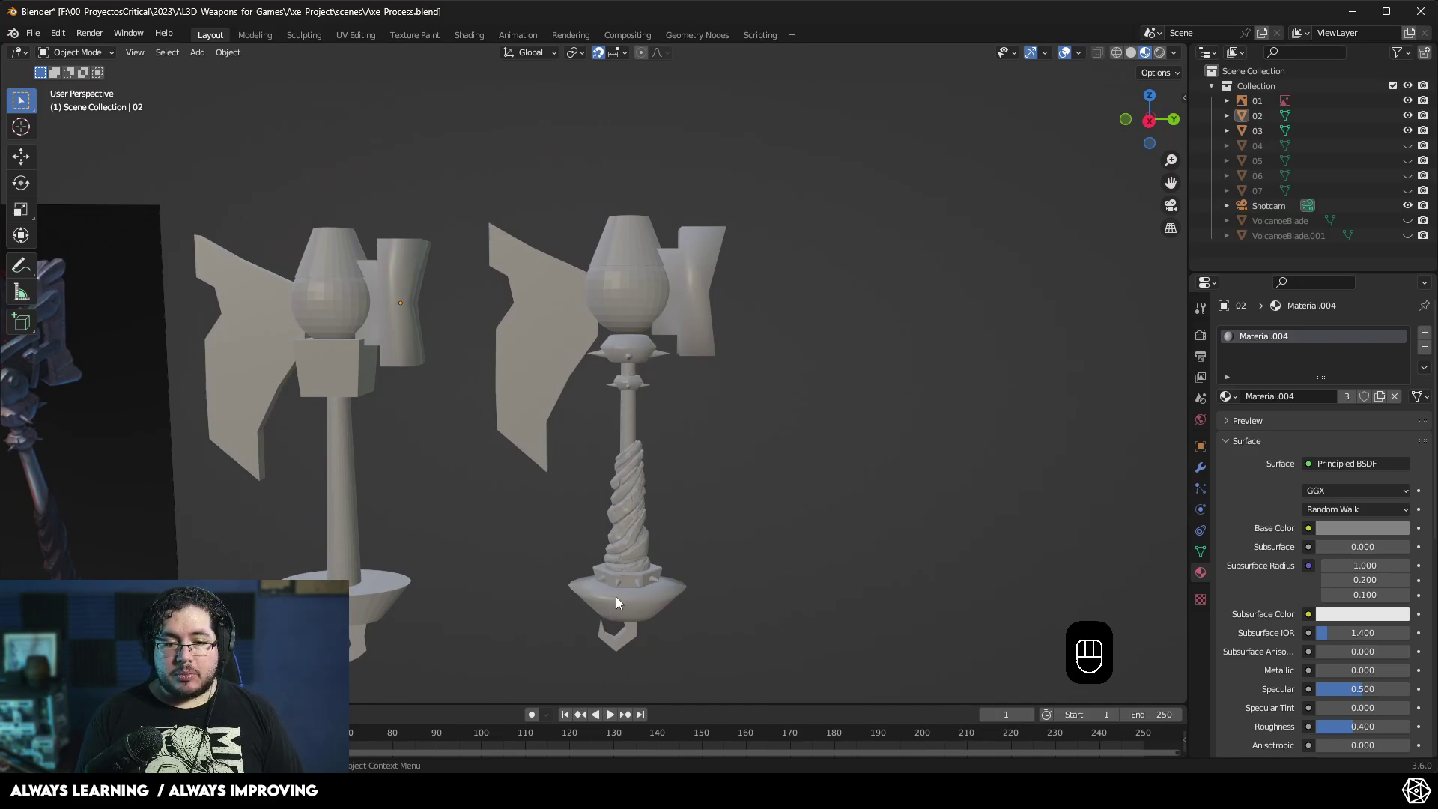
pyautogui.keyDown('shift'); pyautogui.moveTo(640, 469); pyautogui.dragTo(733, 371, button='middle'); pyautogui.keyUp('shift')
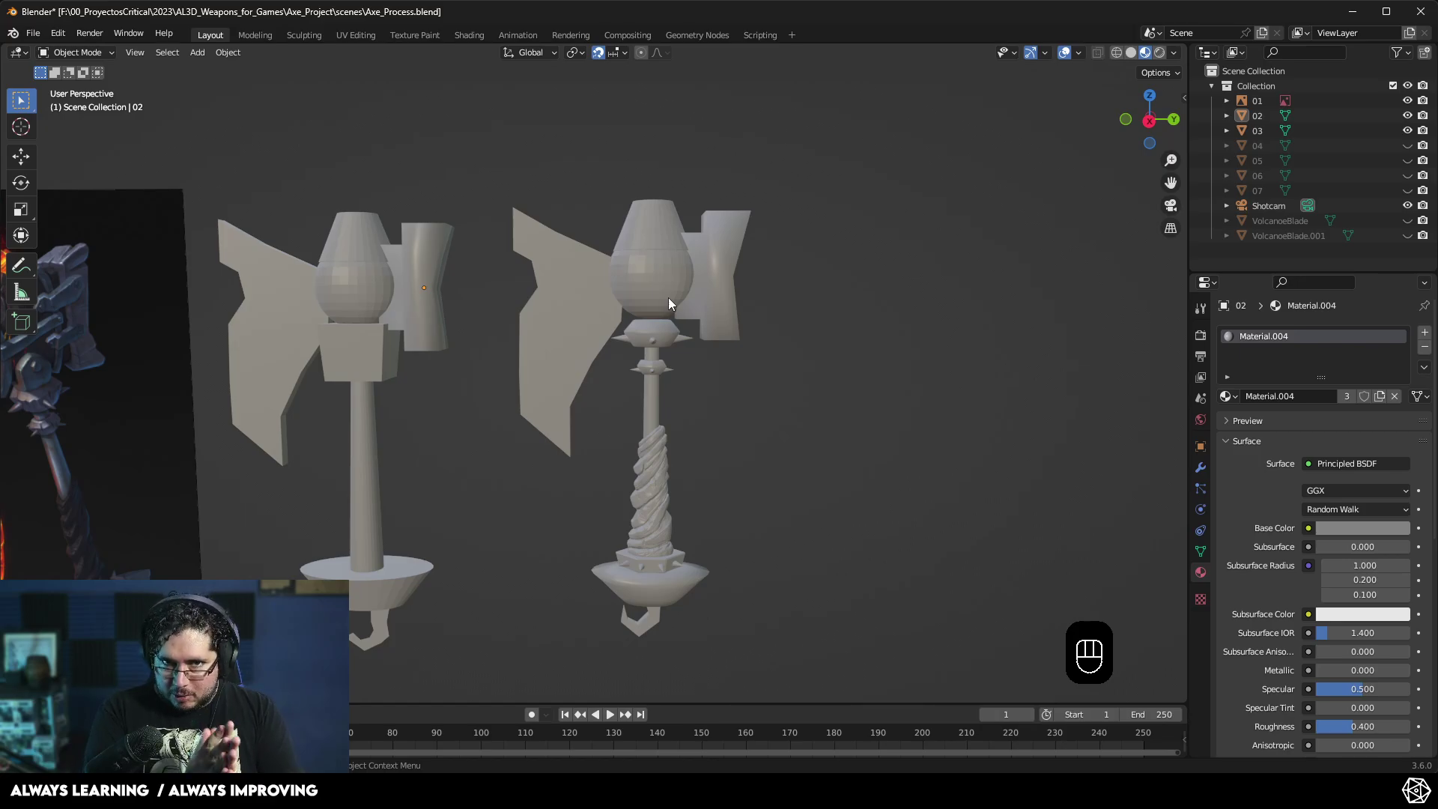
pyautogui.keyDown('shift'); pyautogui.moveTo(689, 423); pyautogui.dragTo(715, 361, button='middle'); pyautogui.keyUp('shift')
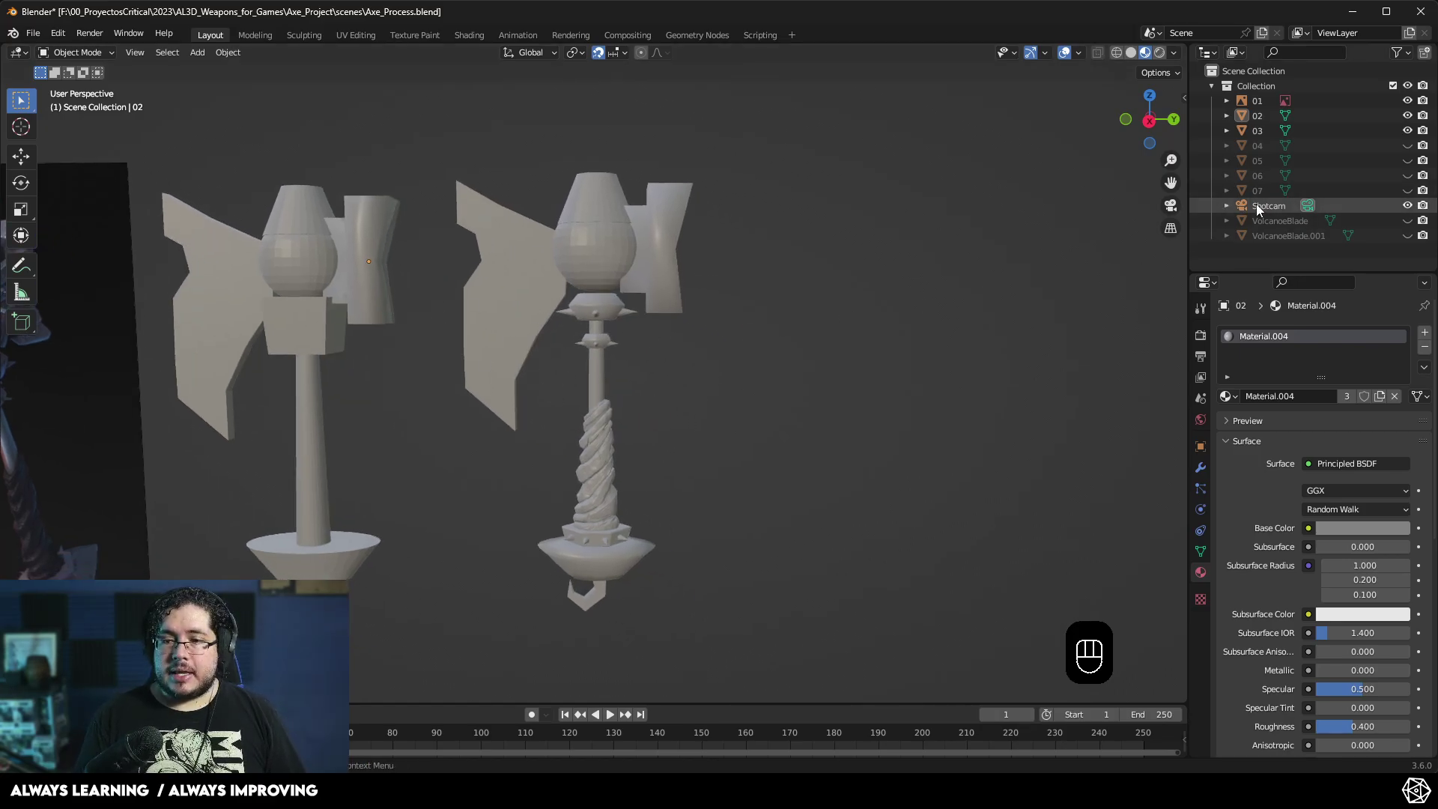
# - Unhide object 04, the sculpted axe, and frame it in the viewport
pyautogui.click(1408, 145)
pyautogui.keyDown('shift'); pyautogui.moveTo(1073, 309); pyautogui.dragTo(788, 367, button='middle'); pyautogui.keyUp('shift')
pyautogui.scroll(2, 874, 328)
pyautogui.scroll(-2, 788, 367)
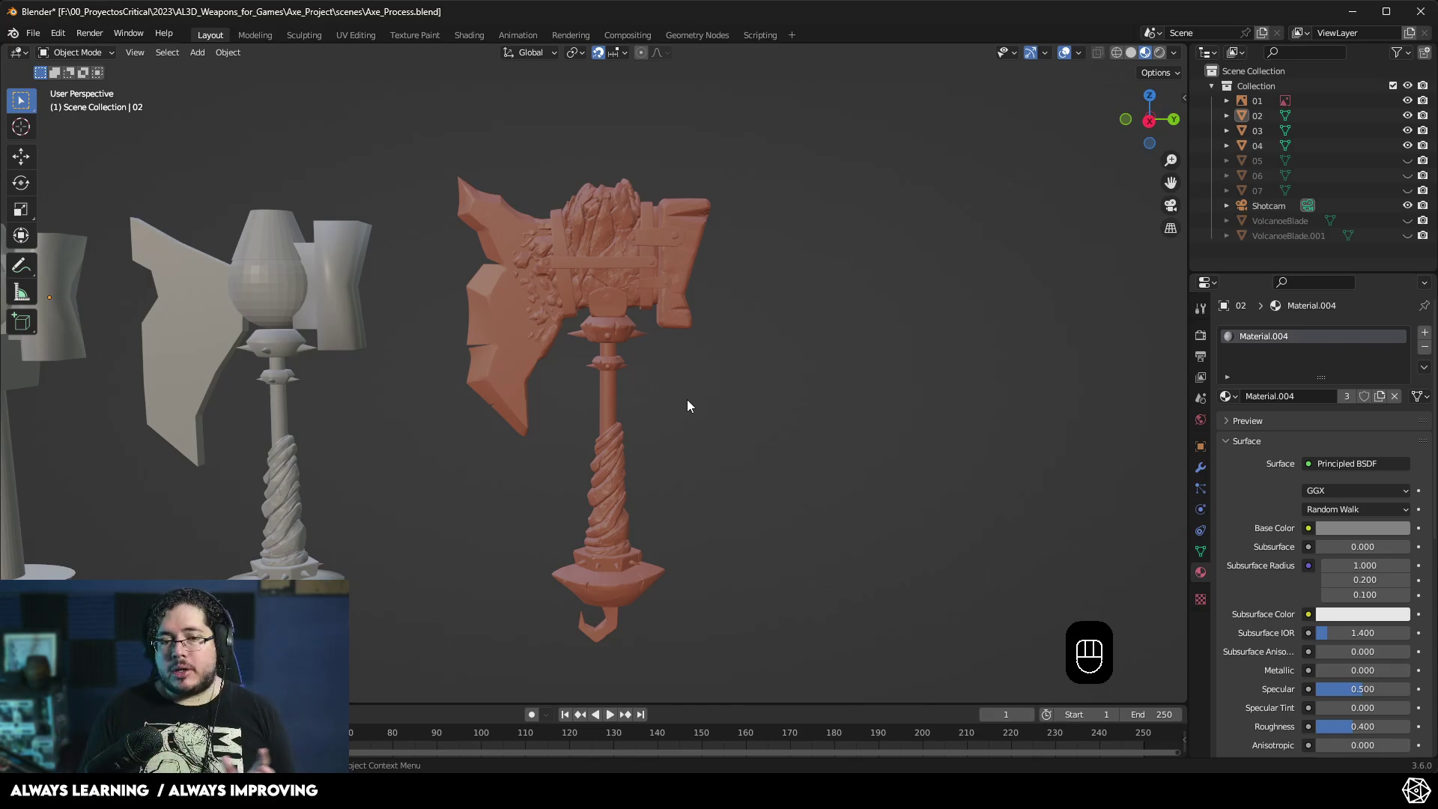
# - Unhide object 05, the low-poly axe, and enter Edit Mode on it to show its topology
pyautogui.click(1408, 160)
pyautogui.keyDown('shift'); pyautogui.moveTo(1034, 389); pyautogui.dragTo(688, 263, button='middle'); pyautogui.keyUp('shift')
pyautogui.click(687, 263)
pyautogui.press('Tab')
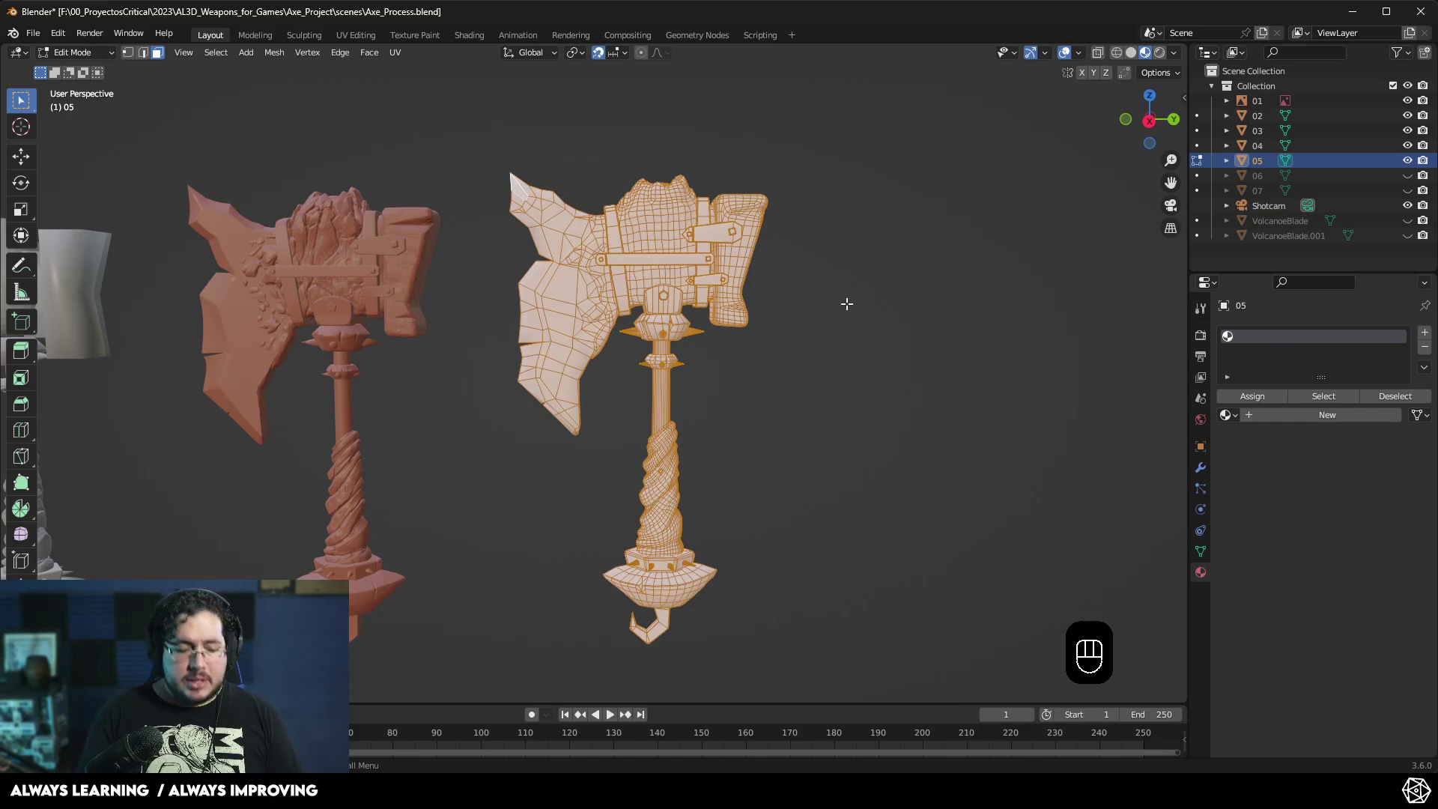
# - Isolate axe 05 and enable the Statistics overlay, restore the full scene and deselect its mesh
pyautogui.press('KP_Divide')
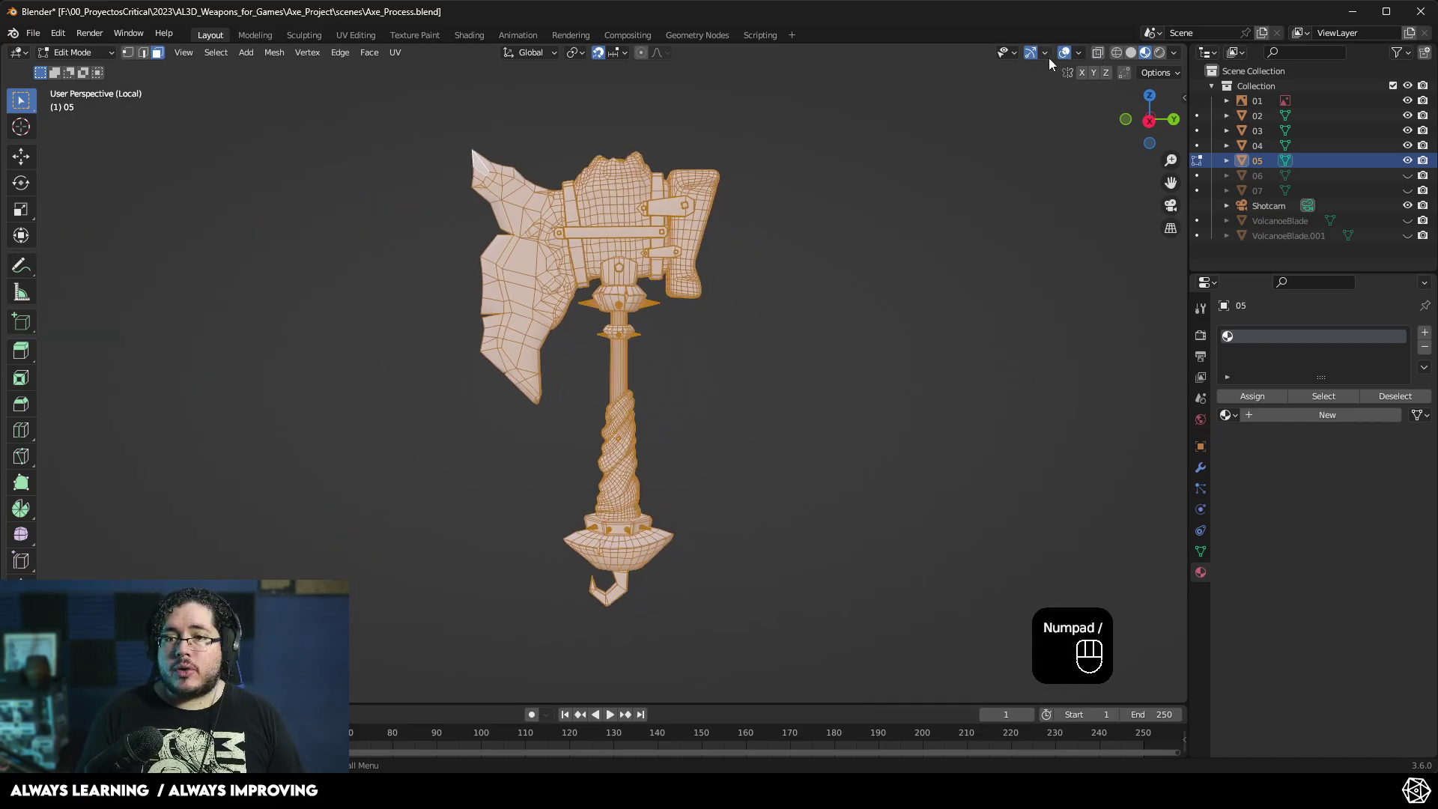
pyautogui.click(1079, 53)
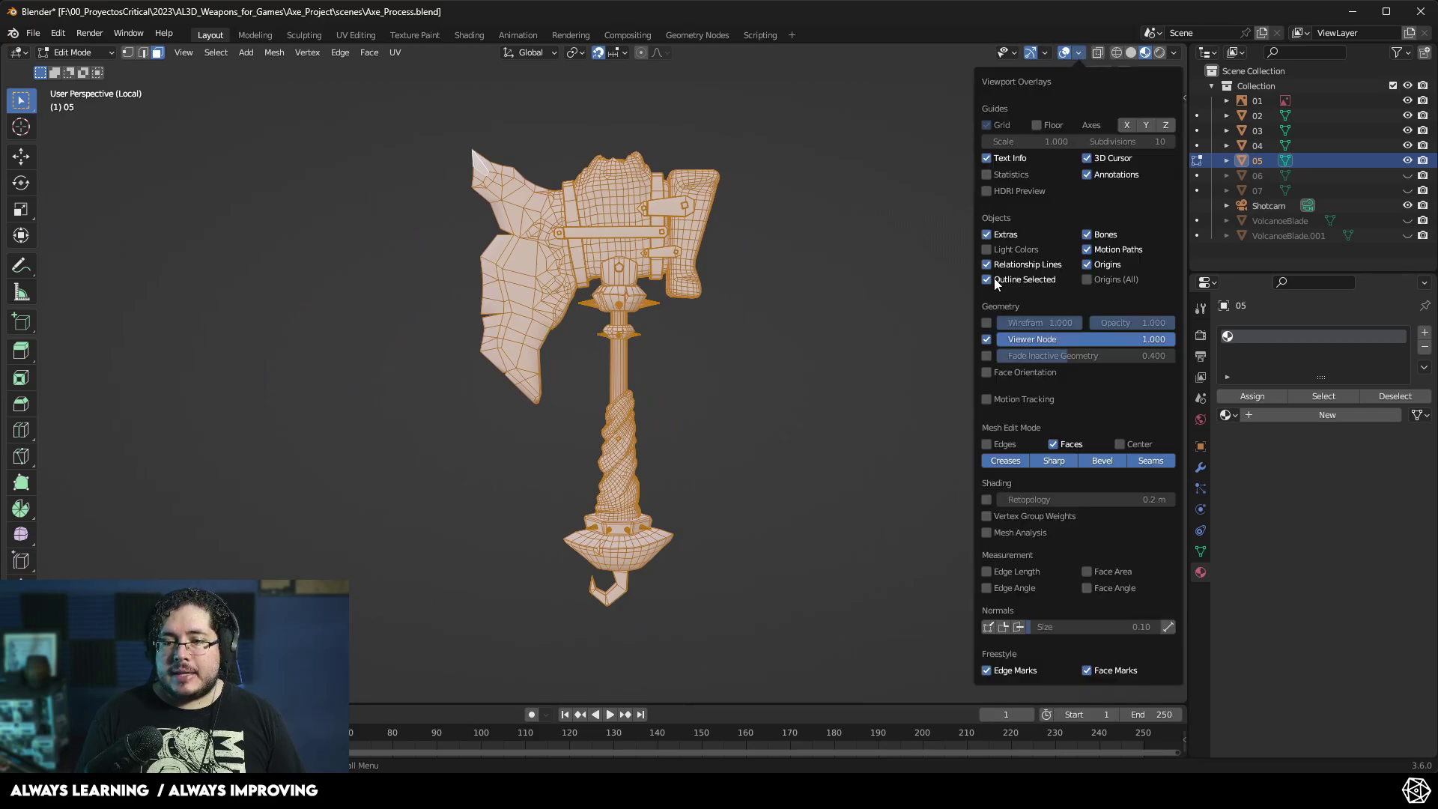
pyautogui.click(987, 174)
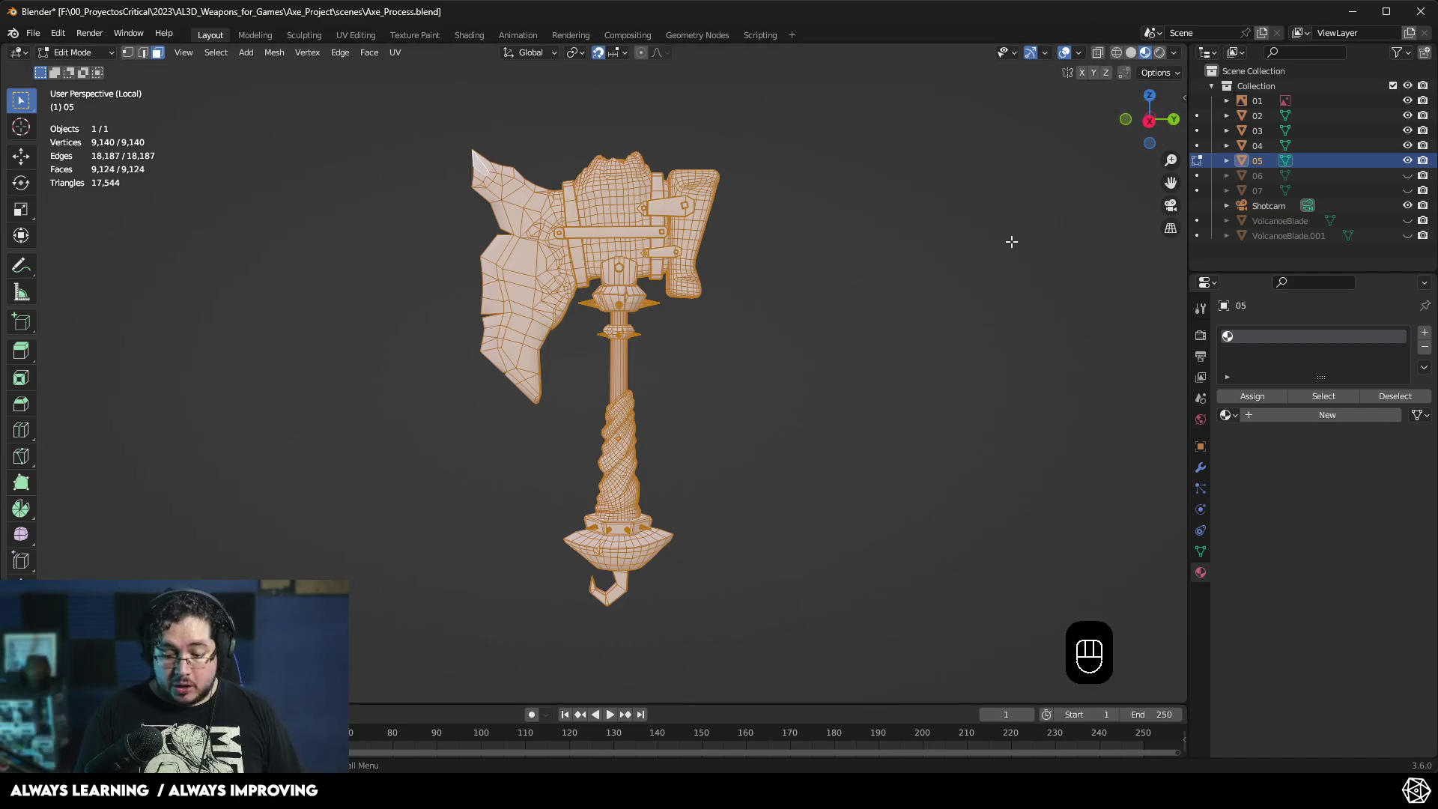
pyautogui.press('KP_Divide')
pyautogui.click(870, 370)
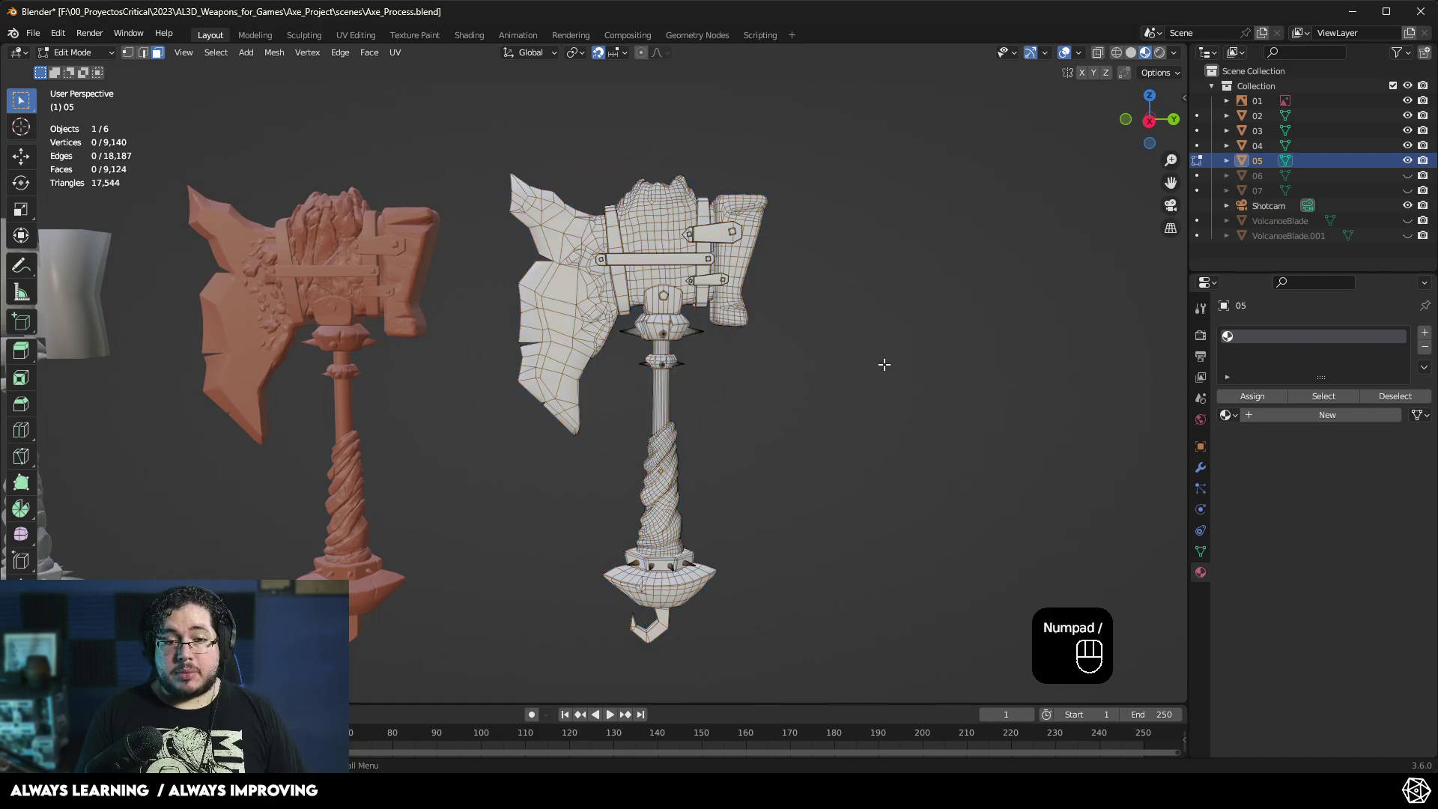
# - Unhide object 06, the axe with the UV checker texture, and frame it beside the wireframe axe
pyautogui.keyDown('shift'); pyautogui.moveTo(800, 305); pyautogui.dragTo(777, 286, button='middle'); pyautogui.keyUp('shift')
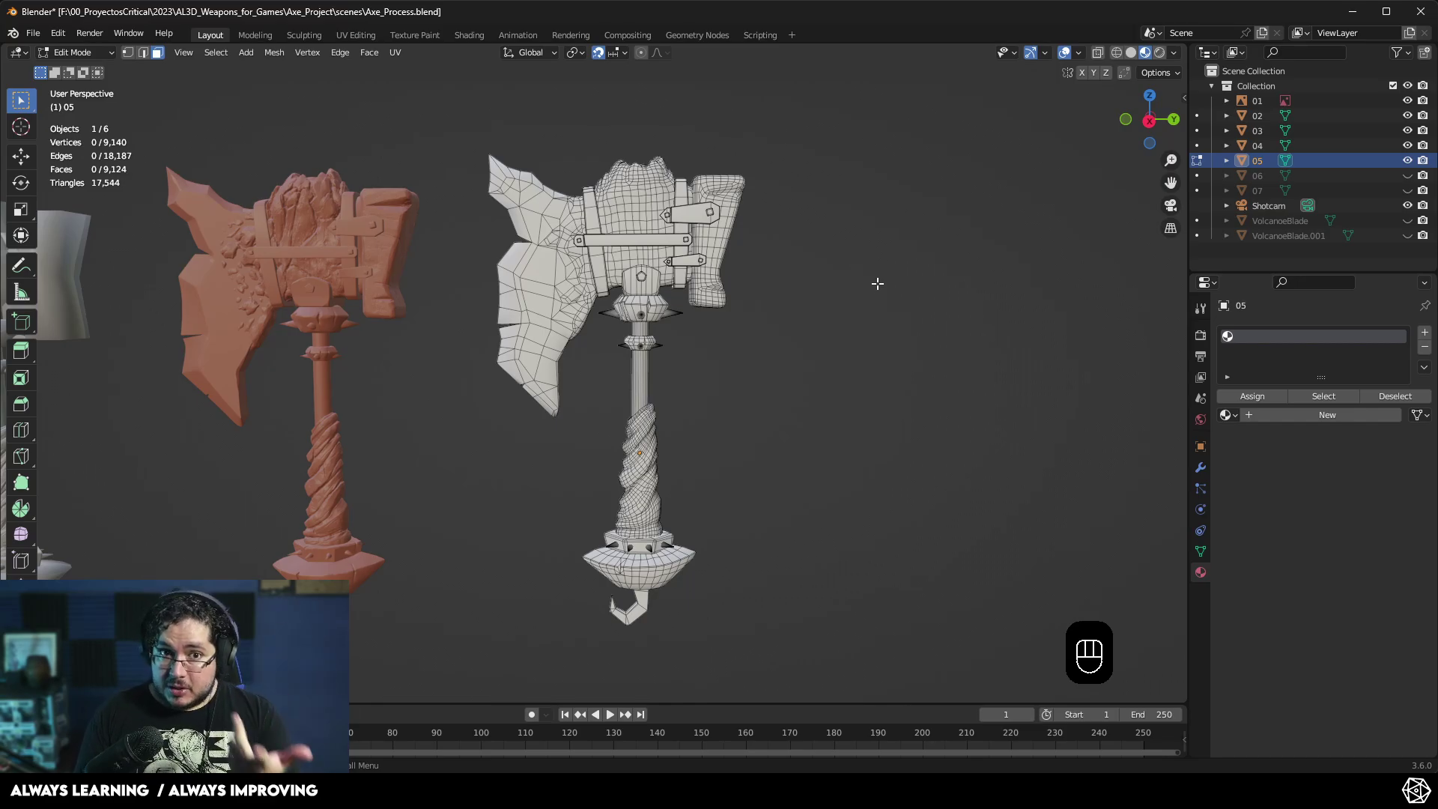
pyautogui.keyDown('shift'); pyautogui.moveTo(867, 320); pyautogui.dragTo(837, 321, button='middle'); pyautogui.keyUp('shift')
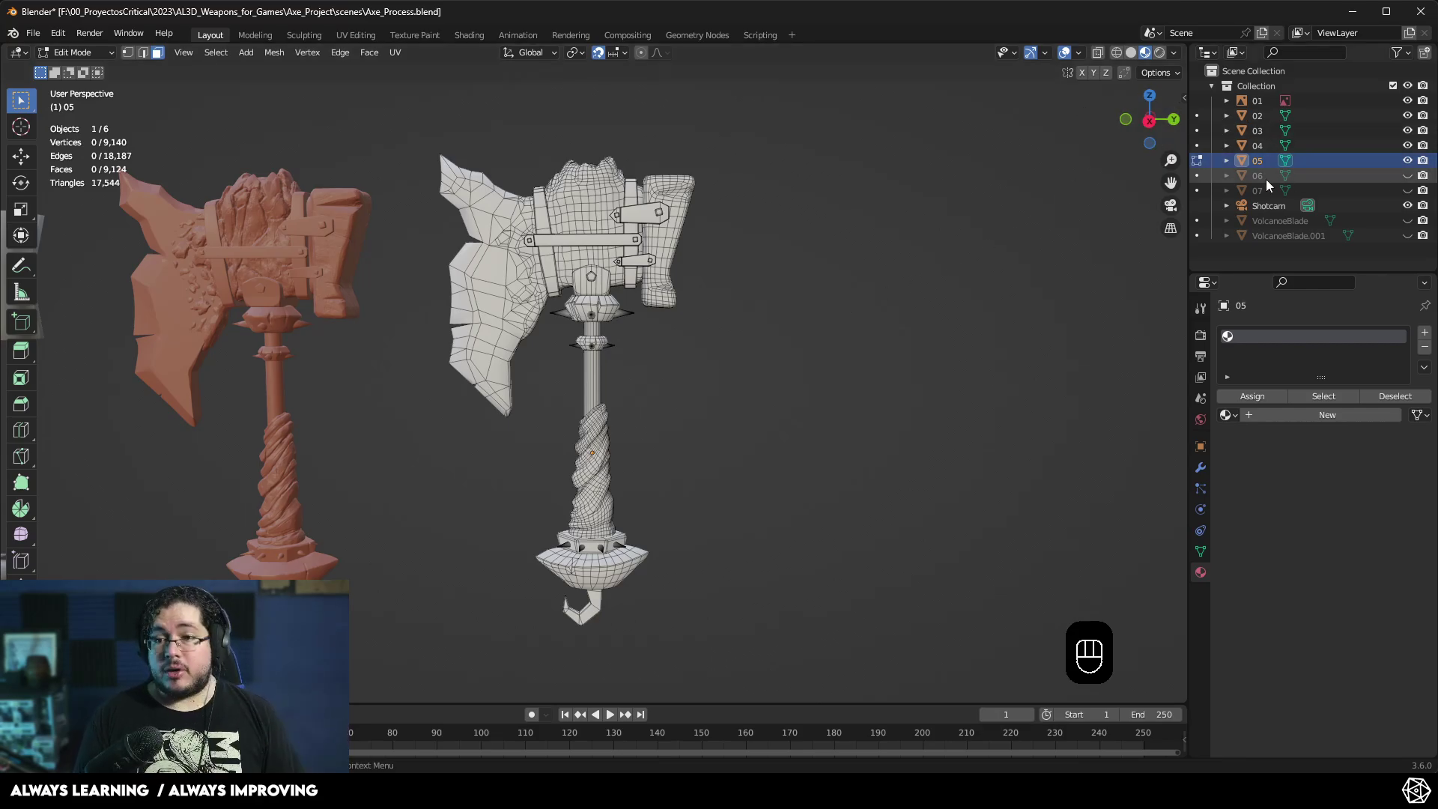
pyautogui.click(1408, 175)
pyautogui.keyDown('shift'); pyautogui.moveTo(1094, 299); pyautogui.dragTo(918, 334, button='middle'); pyautogui.keyUp('shift')
pyautogui.keyDown('shift'); pyautogui.moveTo(775, 343); pyautogui.dragTo(791, 295, button='middle'); pyautogui.keyUp('shift')
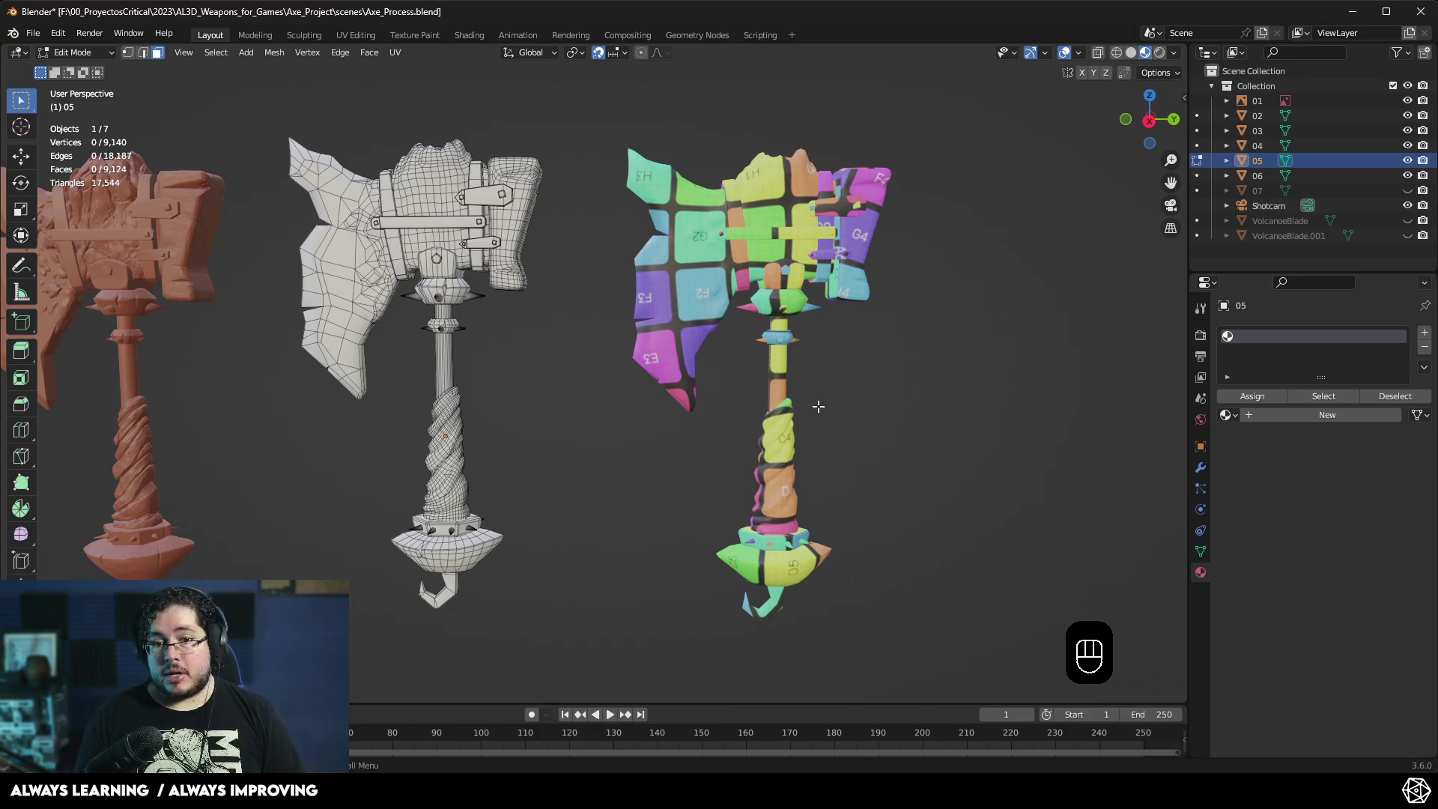
pyautogui.keyDown('shift'); pyautogui.moveTo(864, 431); pyautogui.dragTo(818, 424, button='middle'); pyautogui.keyUp('shift')
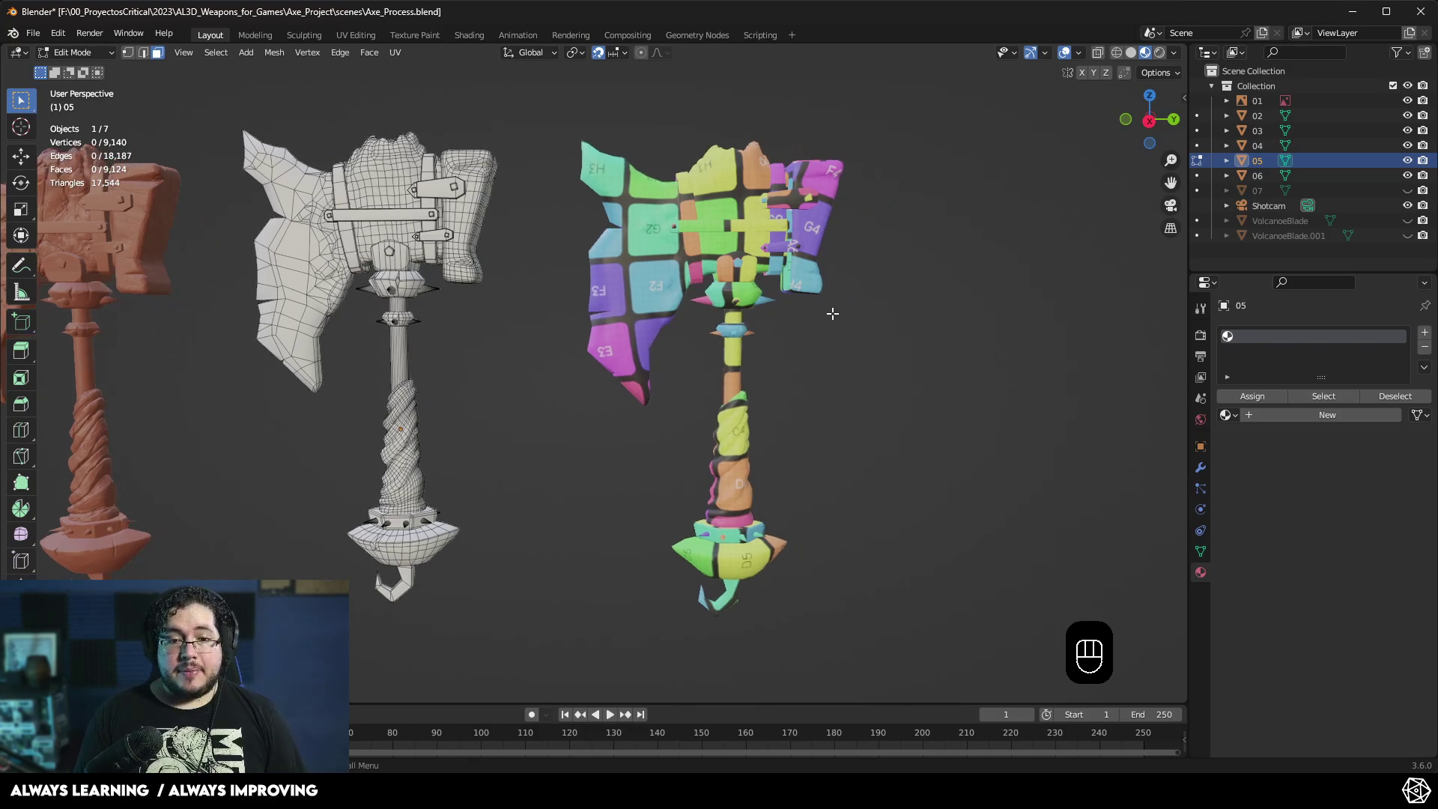
# - Unhide object 07, the axe displaying its baked normal map, and frame it in the viewport
pyautogui.scroll(-2, 836, 314)
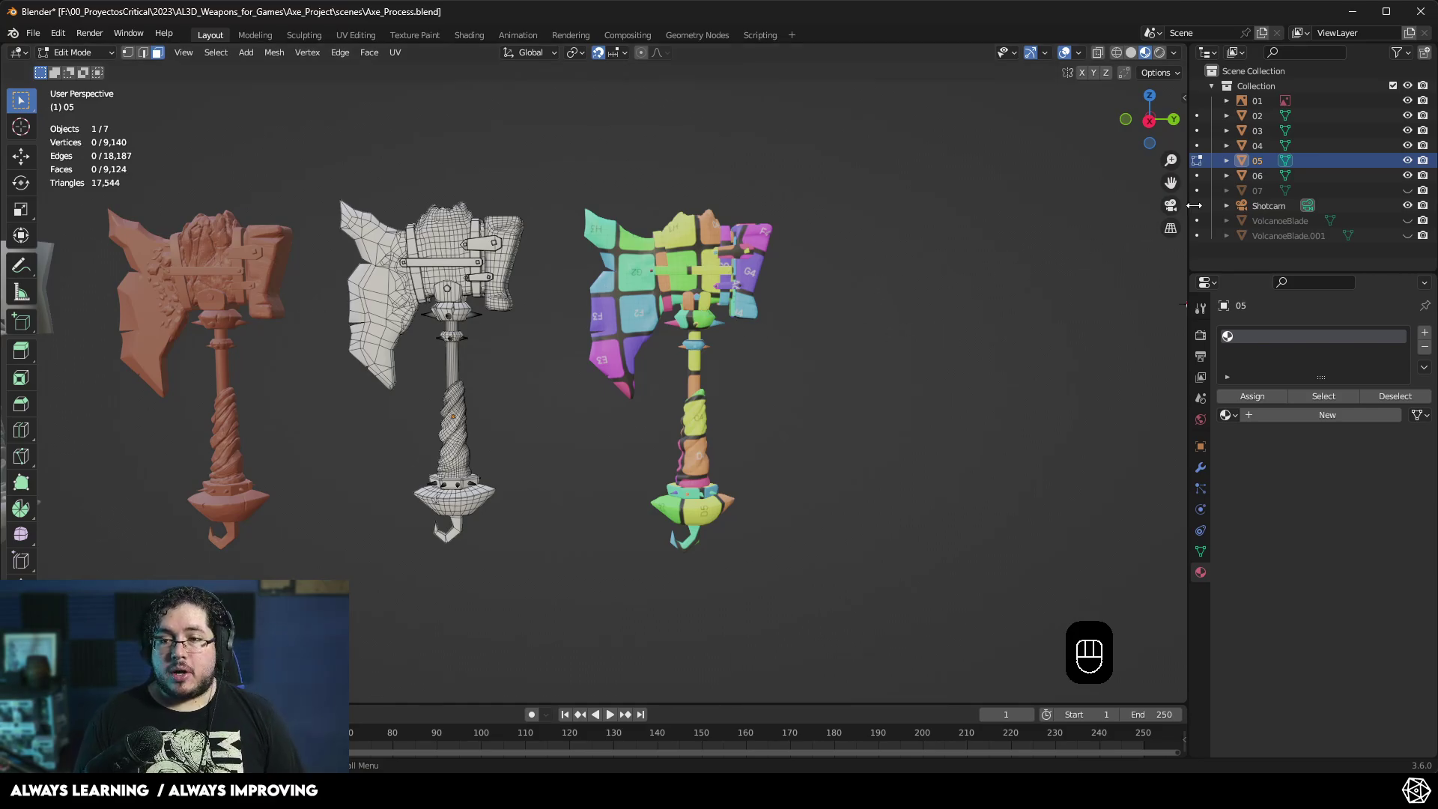
pyautogui.click(1407, 192)
pyautogui.keyDown('shift'); pyautogui.moveTo(1025, 317); pyautogui.dragTo(806, 336, button='middle'); pyautogui.keyUp('shift')
pyautogui.scroll(4, 877, 325)
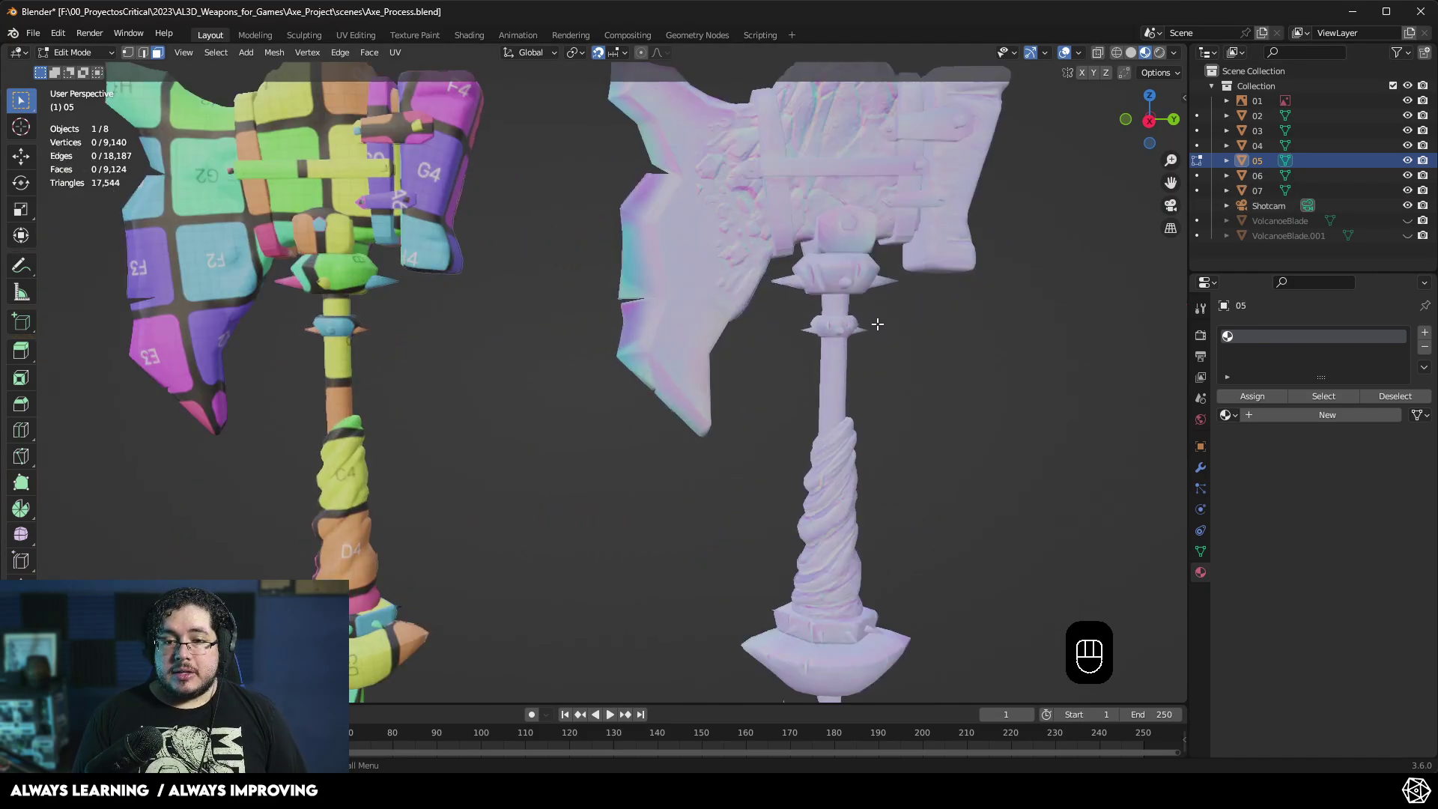
# - Examine the normal-map detail on axe 07 across its head, blade and twisted handle
pyautogui.keyDown('shift'); pyautogui.moveTo(1063, 306); pyautogui.dragTo(887, 357, button='middle'); pyautogui.keyUp('shift')
pyautogui.scroll(-2, 747, 357)
pyautogui.keyDown('shift'); pyautogui.moveTo(746, 357); pyautogui.dragTo(297, 215, button='middle'); pyautogui.keyUp('shift')
pyautogui.keyDown('shift'); pyautogui.moveTo(838, 182); pyautogui.dragTo(342, 267, button='middle'); pyautogui.keyUp('shift')
pyautogui.keyDown('shift'); pyautogui.moveTo(810, 393); pyautogui.dragTo(662, 344, button='middle'); pyautogui.keyUp('shift')
pyautogui.scroll(5, 662, 344)
pyautogui.keyDown('shift'); pyautogui.moveTo(892, 289); pyautogui.dragTo(760, 374, button='middle'); pyautogui.keyUp('shift')
pyautogui.scroll(-3, 759, 372)
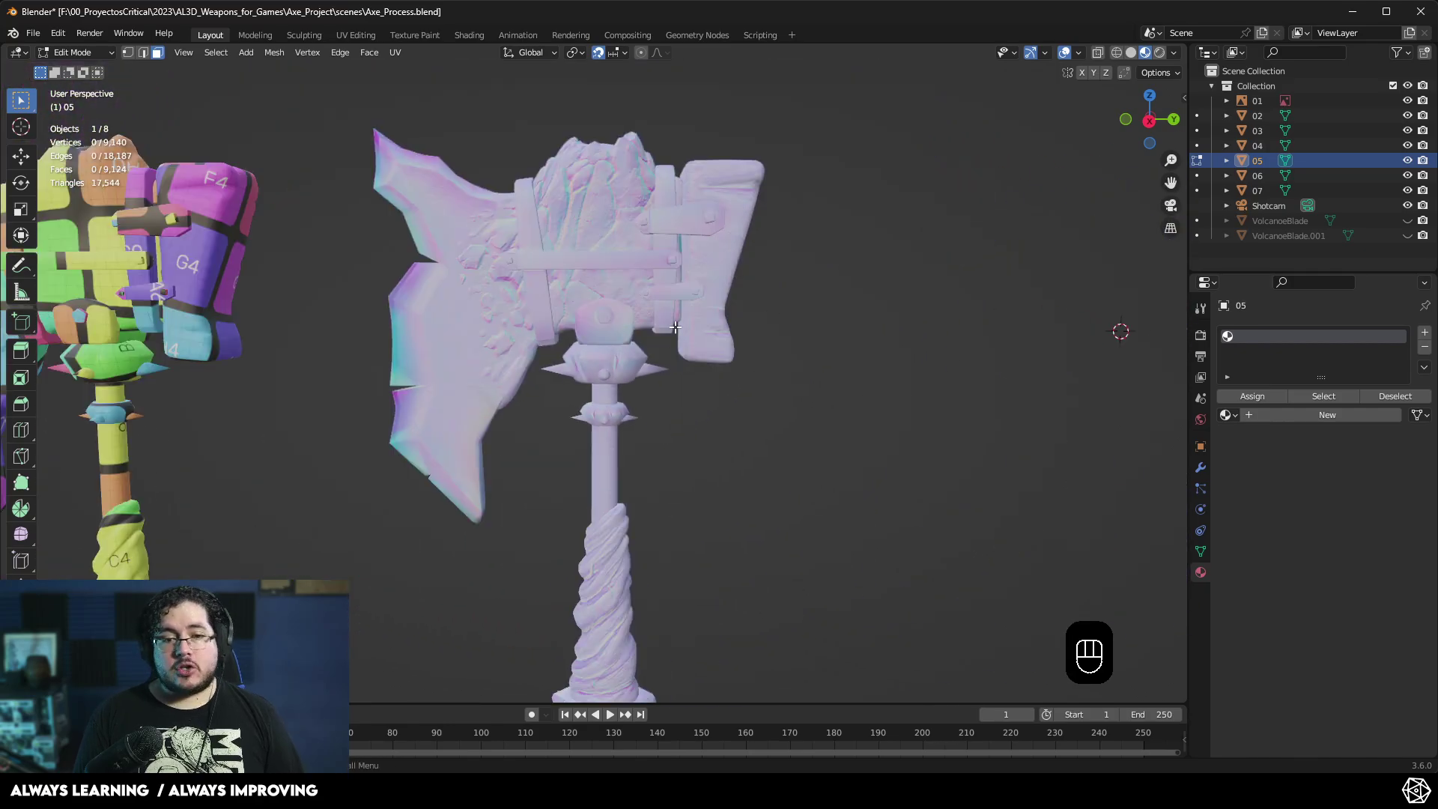
pyautogui.keyDown('shift'); pyautogui.moveTo(675, 327); pyautogui.dragTo(718, 288, button='middle'); pyautogui.keyUp('shift')
pyautogui.scroll(-2, 690, 325)
pyautogui.scroll(2, 690, 326)
pyautogui.moveTo(688, 358)
pyautogui.keyDown('shift'); pyautogui.mouseDown(button='middle')
pyautogui.moveTo(678, 322)
pyautogui.moveTo(713, 356)
pyautogui.mouseUp(button='middle'); pyautogui.keyUp('shift')
pyautogui.scroll(-2, 712, 324)
pyautogui.scroll(2, 706, 379)
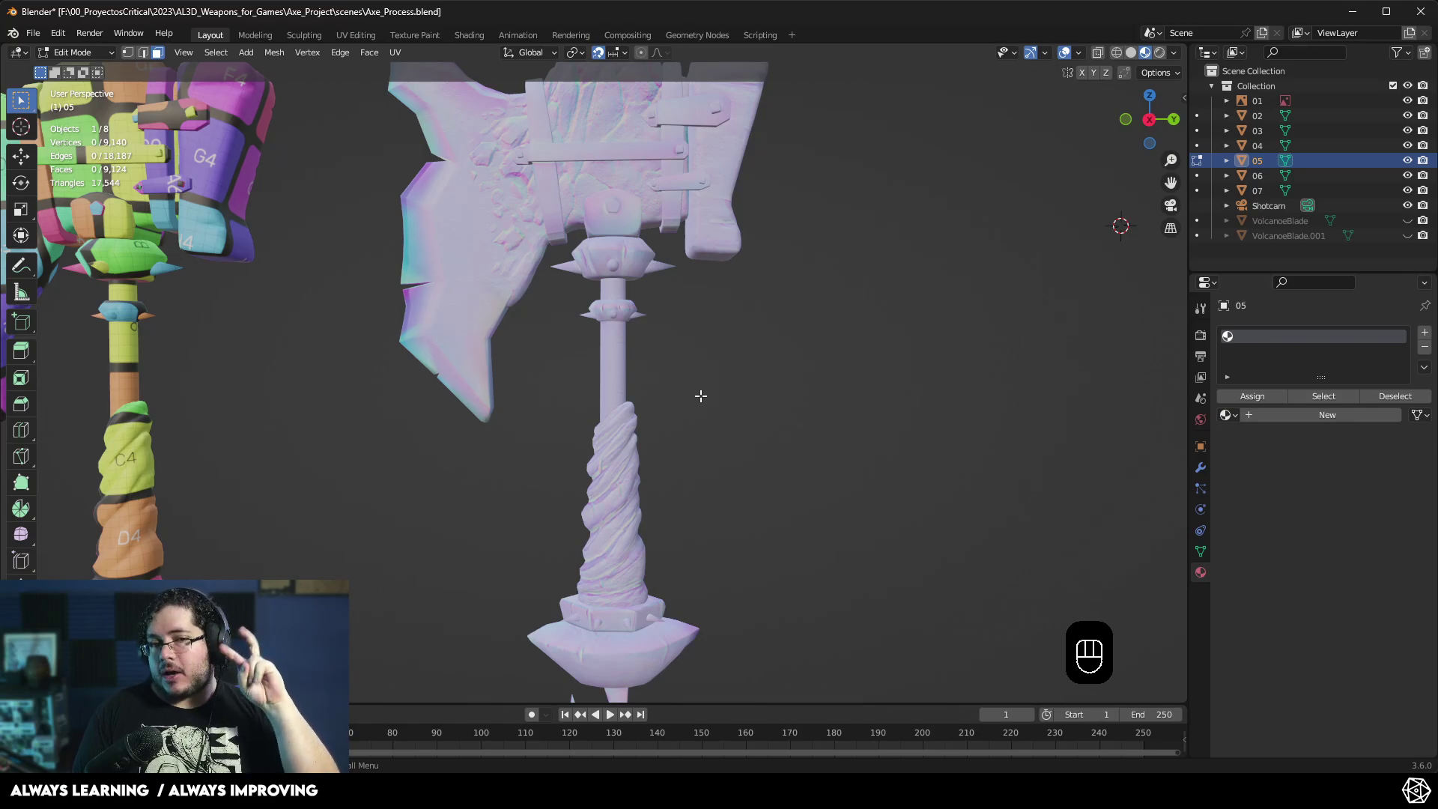
pyautogui.scroll(-2, 672, 382)
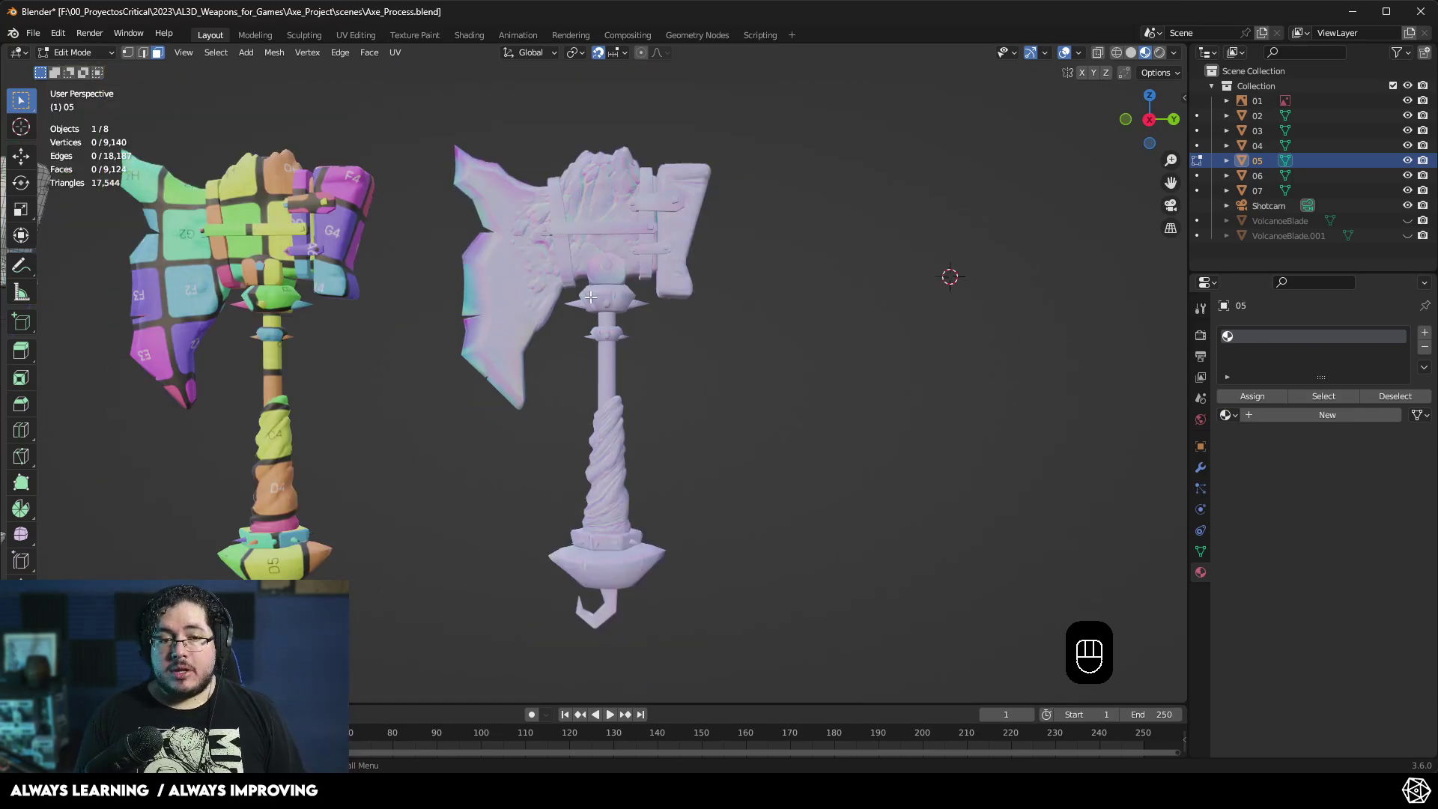
pyautogui.scroll(5, 591, 297)
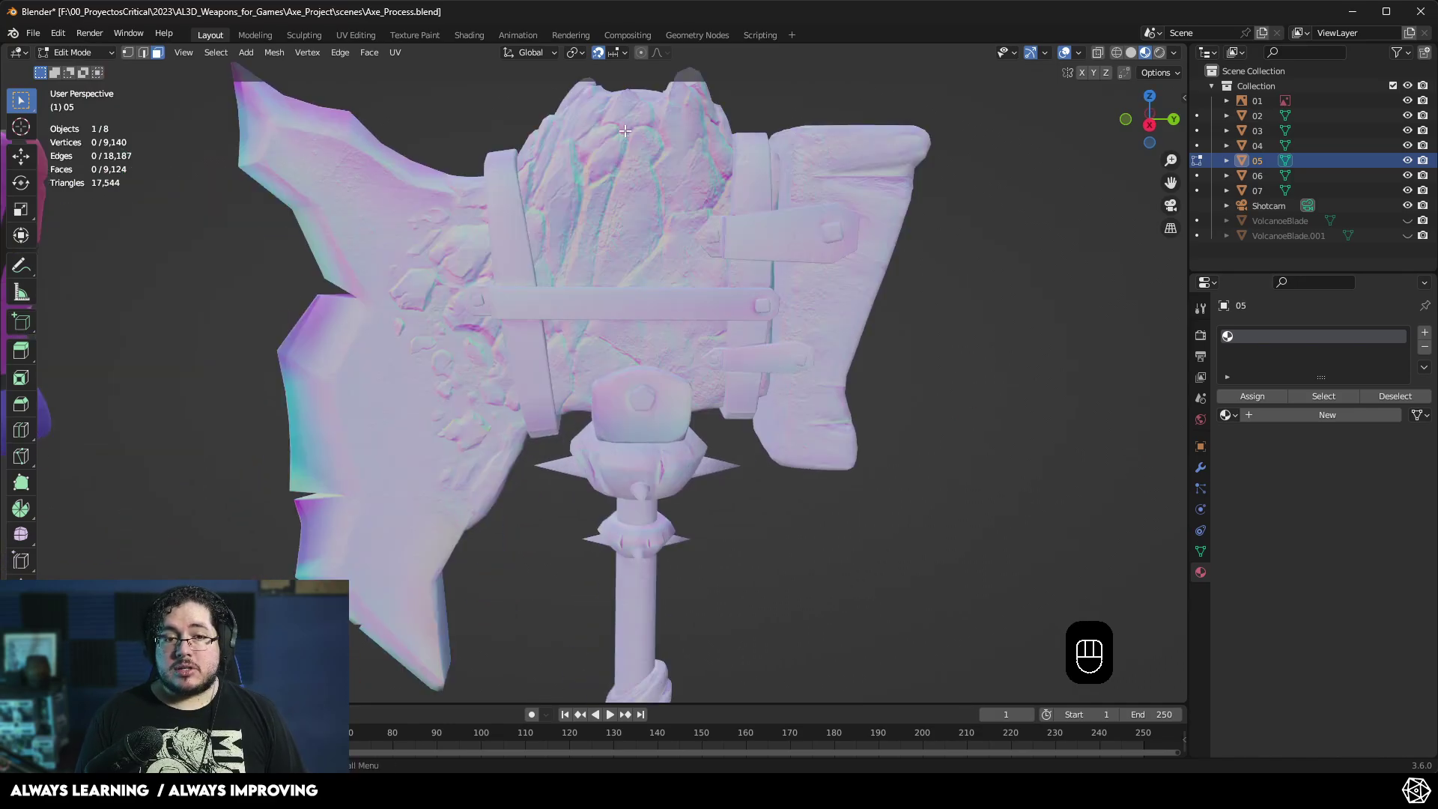
pyautogui.scroll(-2, 695, 197)
pyautogui.keyDown('shift'); pyautogui.moveTo(672, 453); pyautogui.dragTo(672, 304, button='middle'); pyautogui.keyUp('shift')
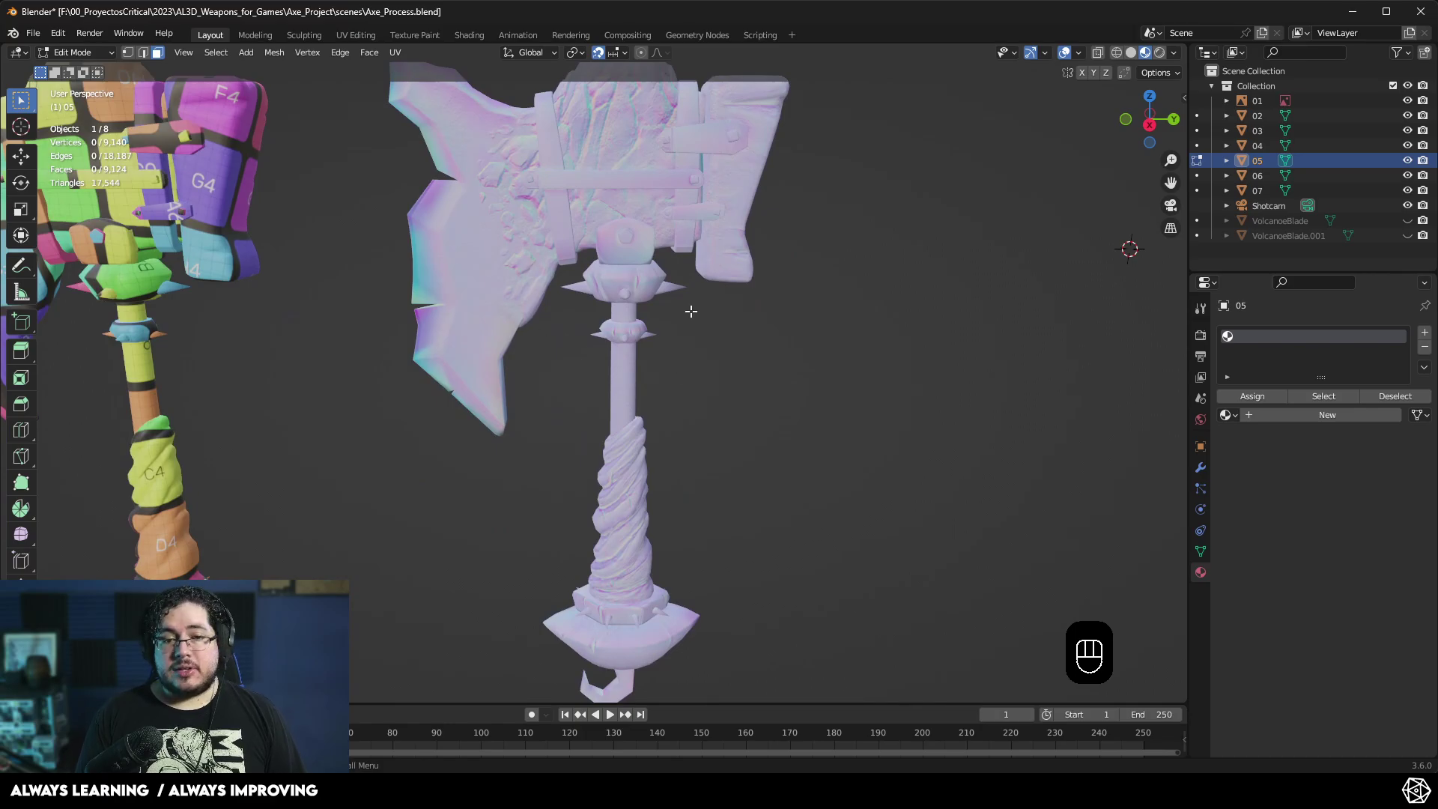
pyautogui.keyDown('shift'); pyautogui.moveTo(662, 282); pyautogui.dragTo(651, 291, button='middle'); pyautogui.keyUp('shift')
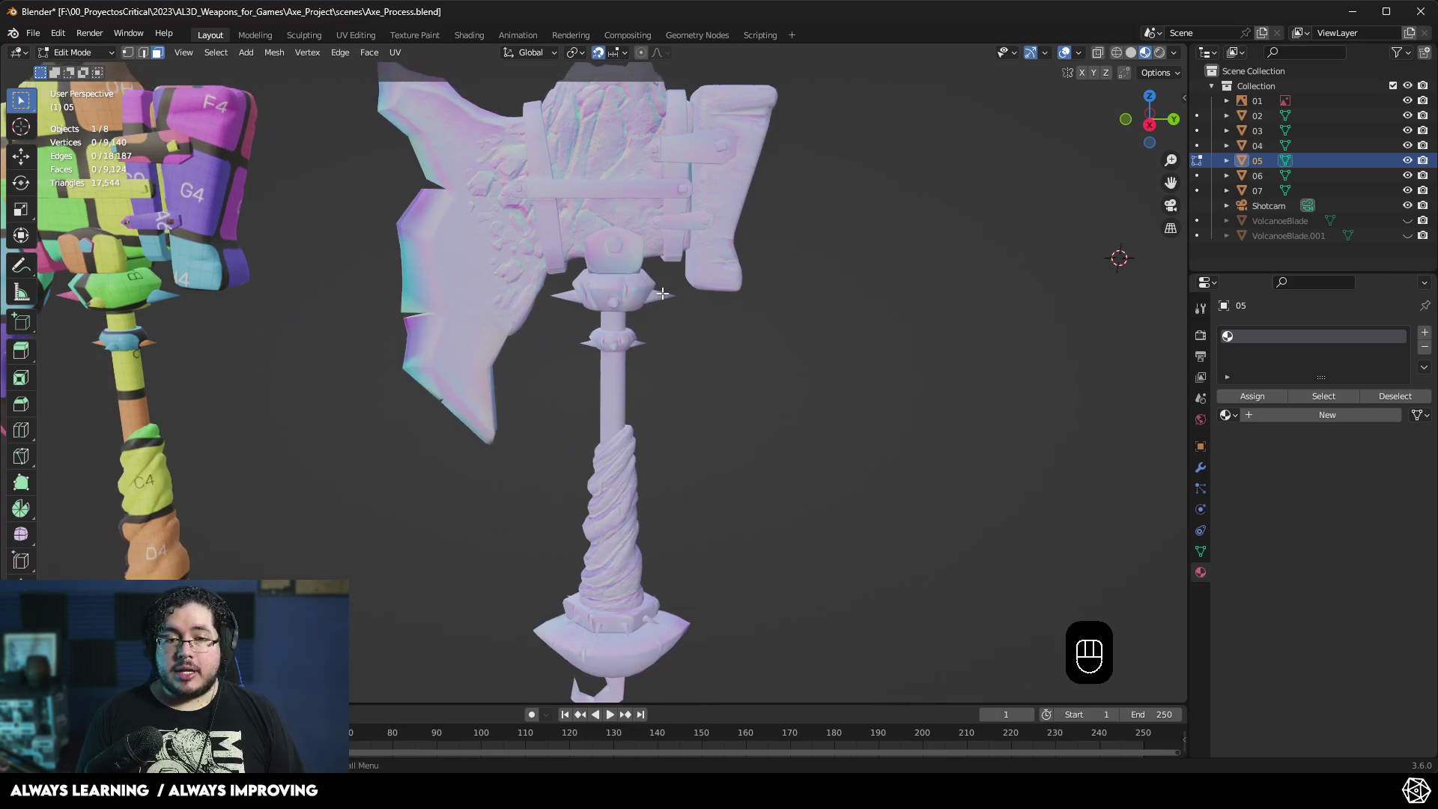
# - Switch to the Unreal character blueprint and inspect the finished lava axe in the character's hand
pyautogui.click(844, 687)
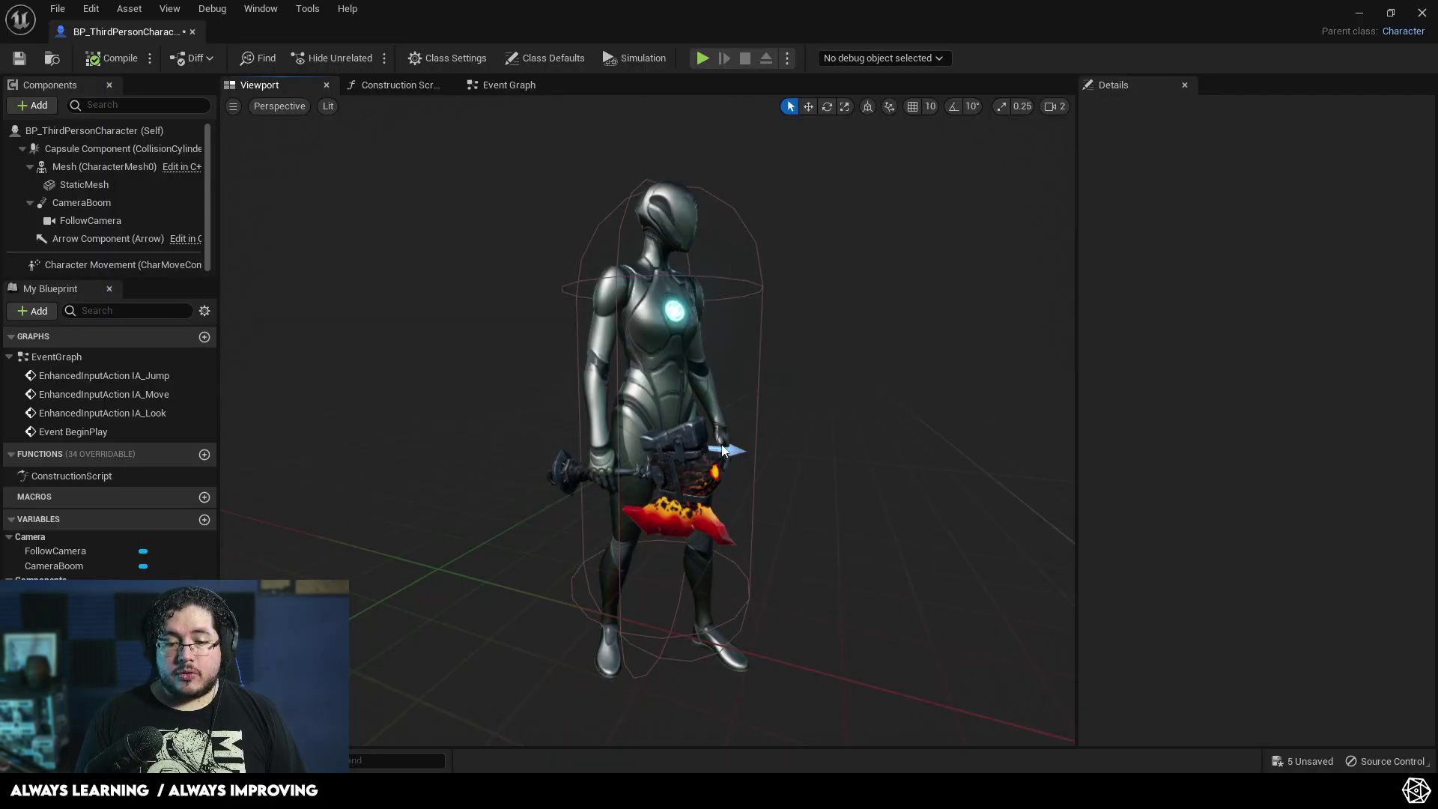
pyautogui.scroll(4, 684, 449)
pyautogui.moveTo(832, 430); pyautogui.dragTo(827, 563, button='middle')
pyautogui.scroll(-5, 832, 430)
pyautogui.scroll(8, 827, 391)
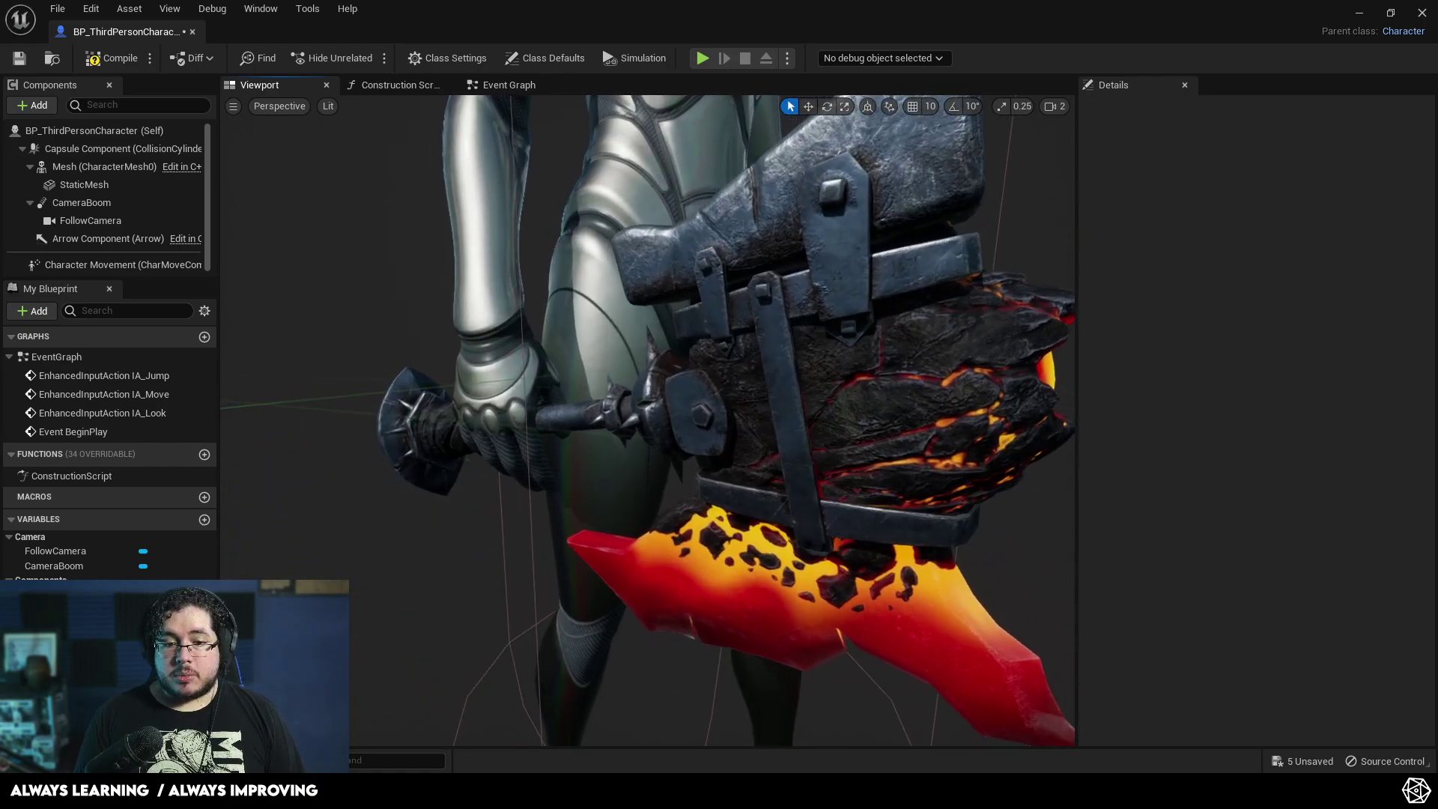
pyautogui.scroll(-8, 865, 399)
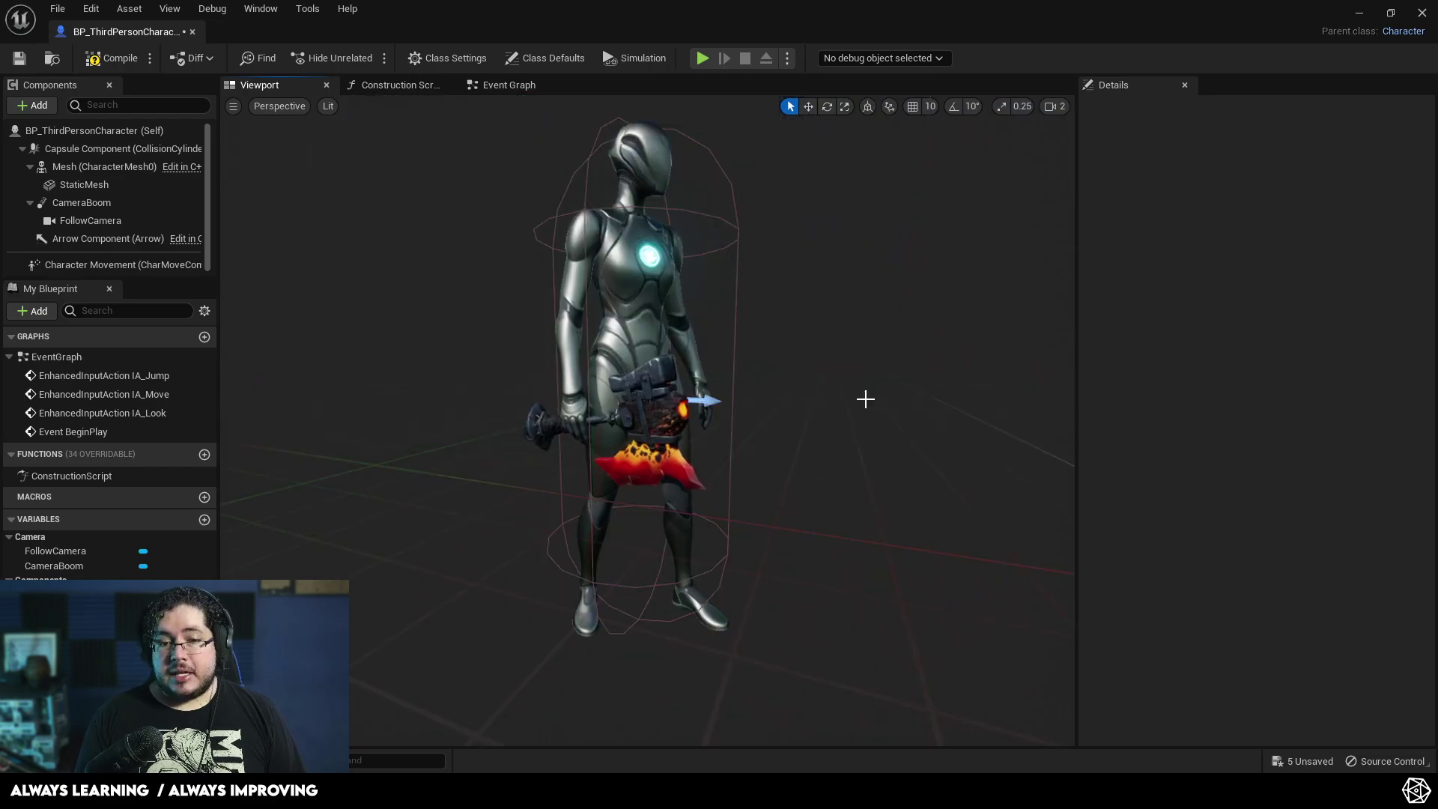
# - Minimize the Unreal blueprint editor and return to the axe lineup in Blender
pyautogui.click(1360, 12)
pyautogui.click(783, 790)
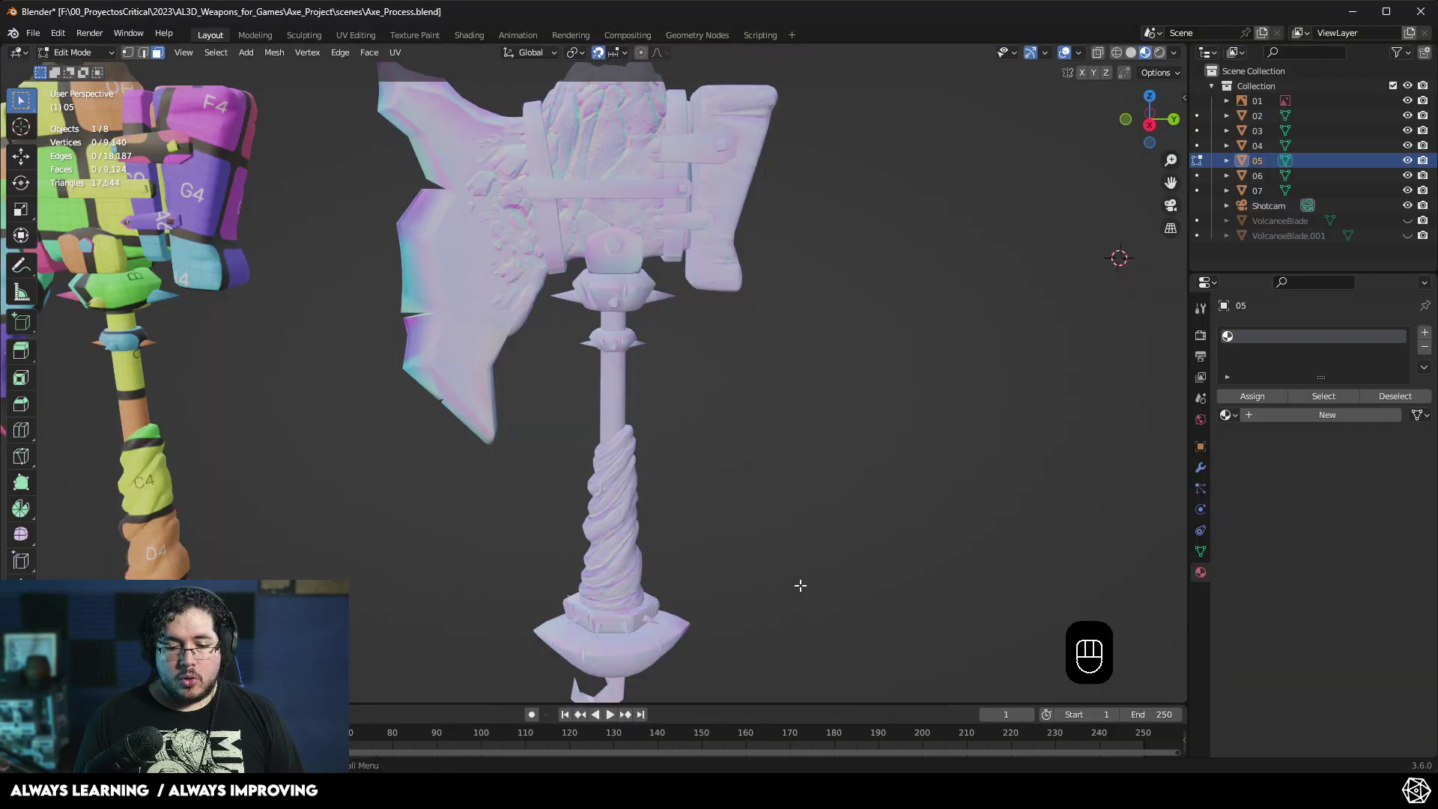
pyautogui.scroll(-2, 799, 585)
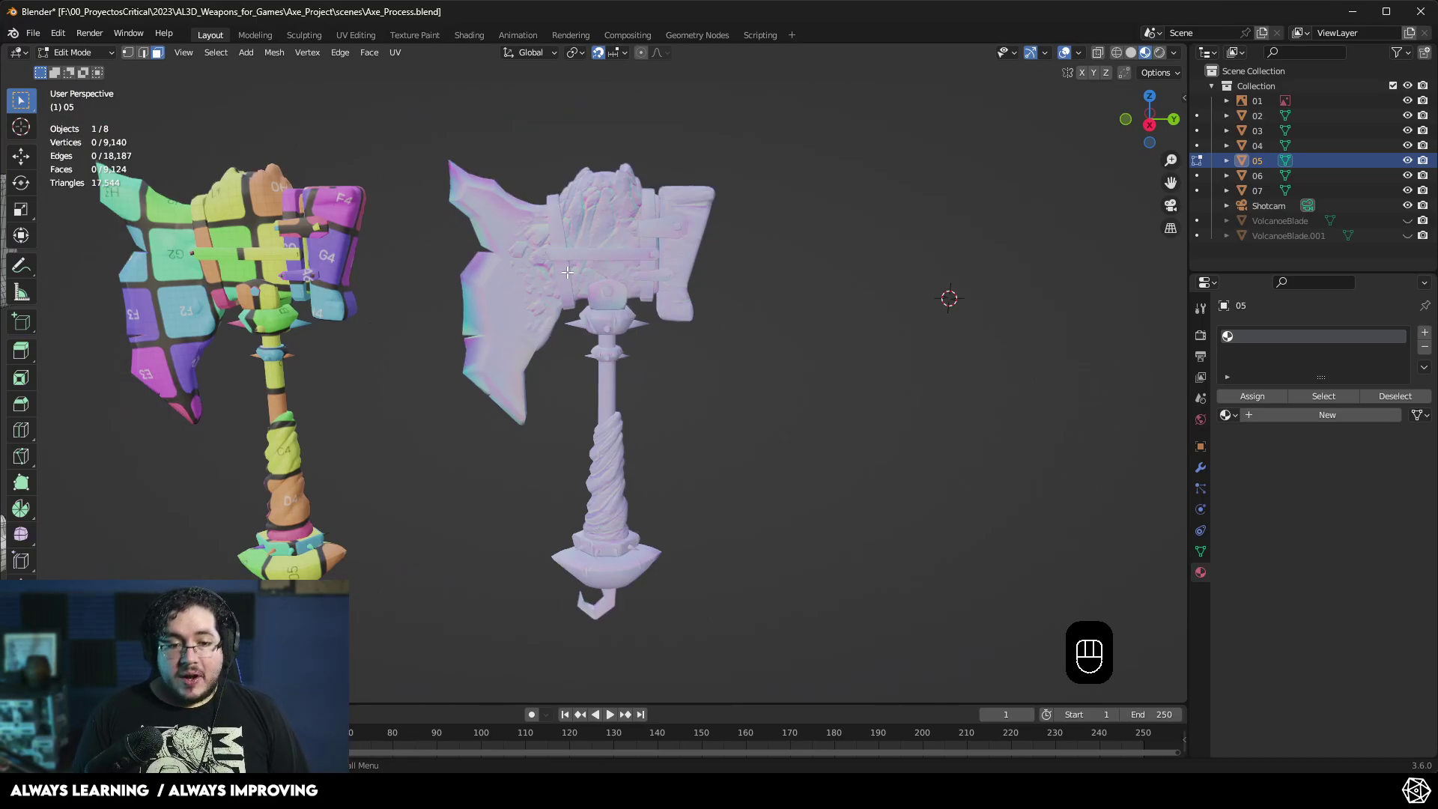
# - Unhide the textured VolcanoeBlade axe and frame it at the end of the lineup
pyautogui.click(1408, 220)
pyautogui.keyDown('shift'); pyautogui.moveTo(1090, 318); pyautogui.dragTo(848, 362, button='middle'); pyautogui.keyUp('shift')
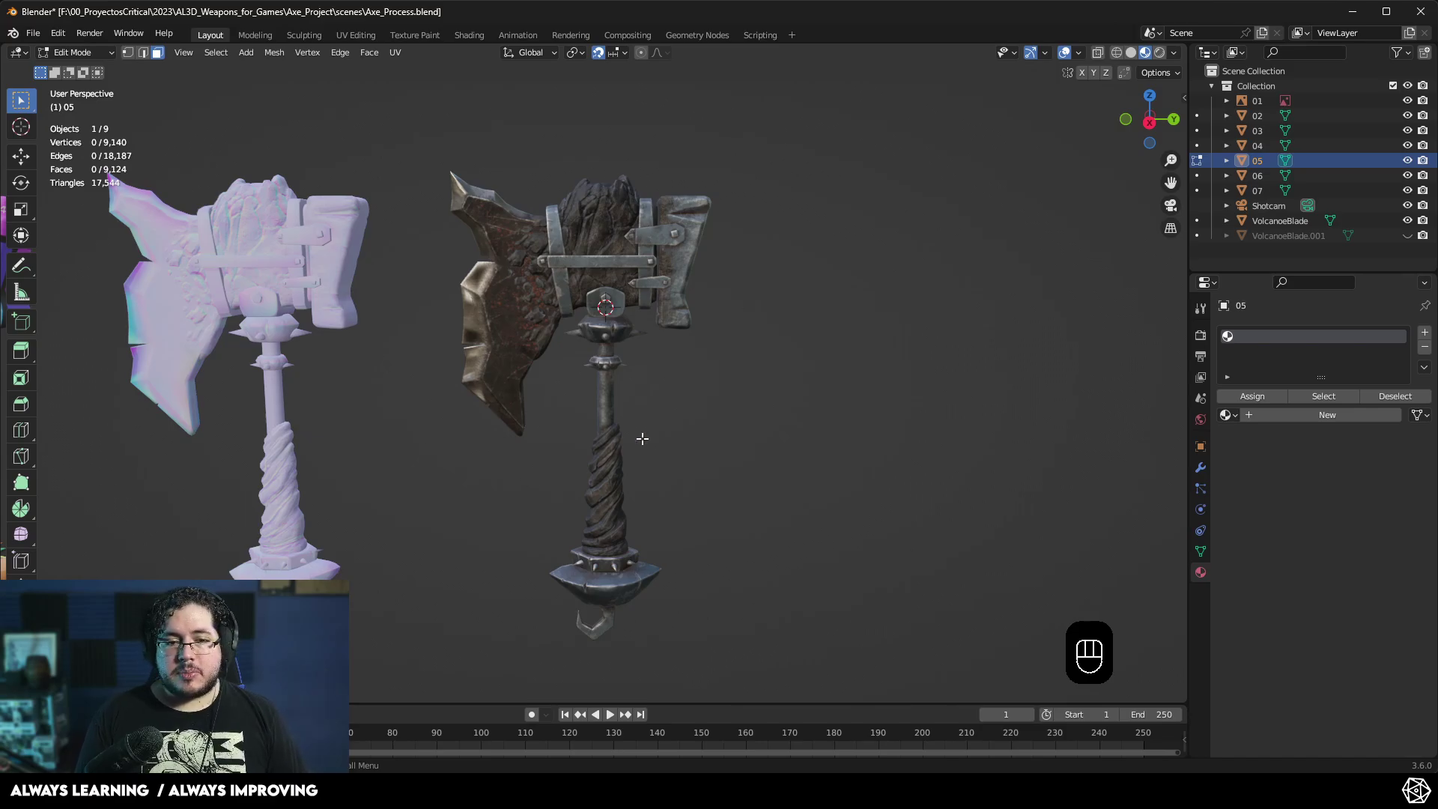
pyautogui.moveTo(652, 340)
pyautogui.mouseDown(button='middle')
pyautogui.moveTo(665, 382)
pyautogui.moveTo(666, 341)
pyautogui.mouseUp(button='middle')
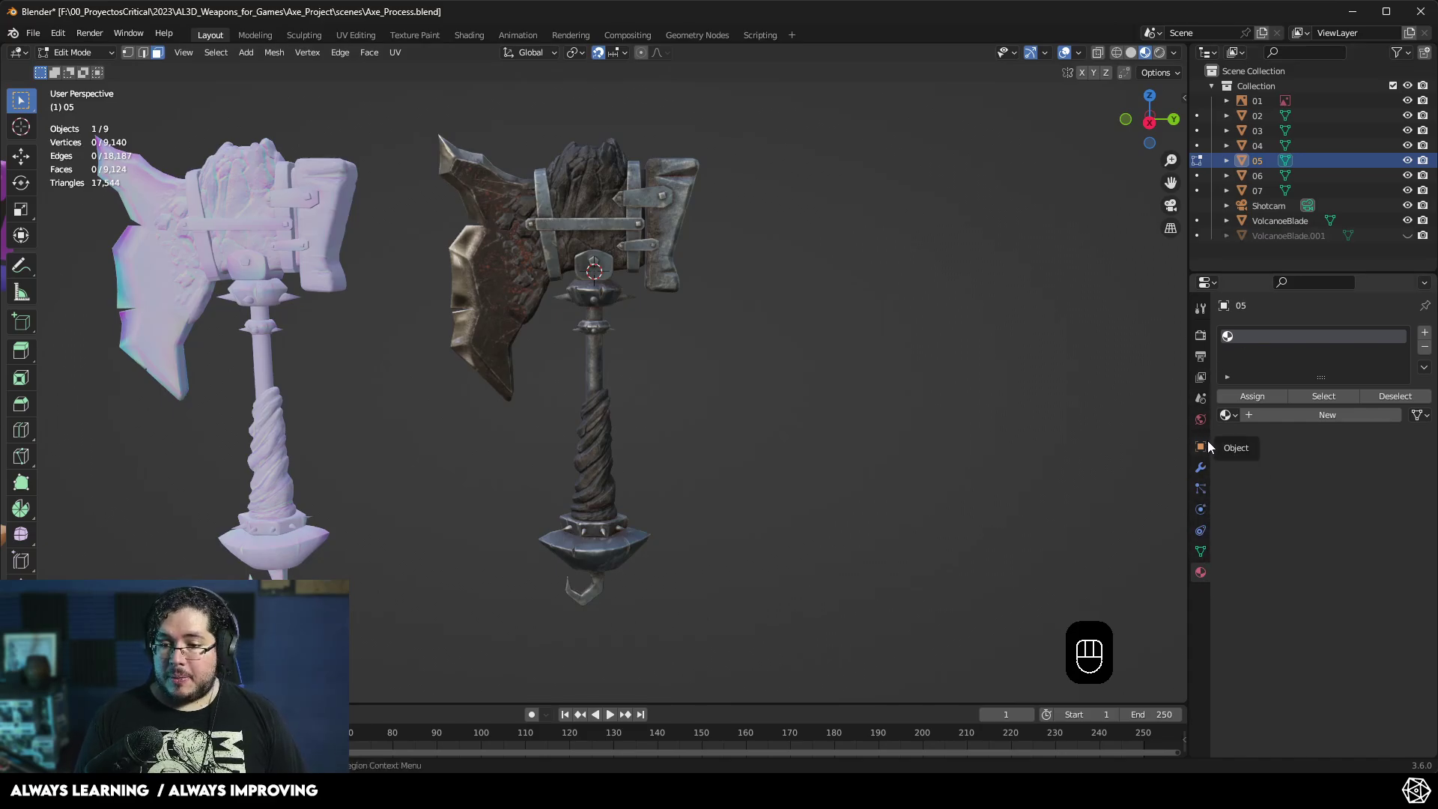
# - Unhide VolcanoeBlade.001 and return from Edit Mode to Object Mode
pyautogui.click(1272, 219)
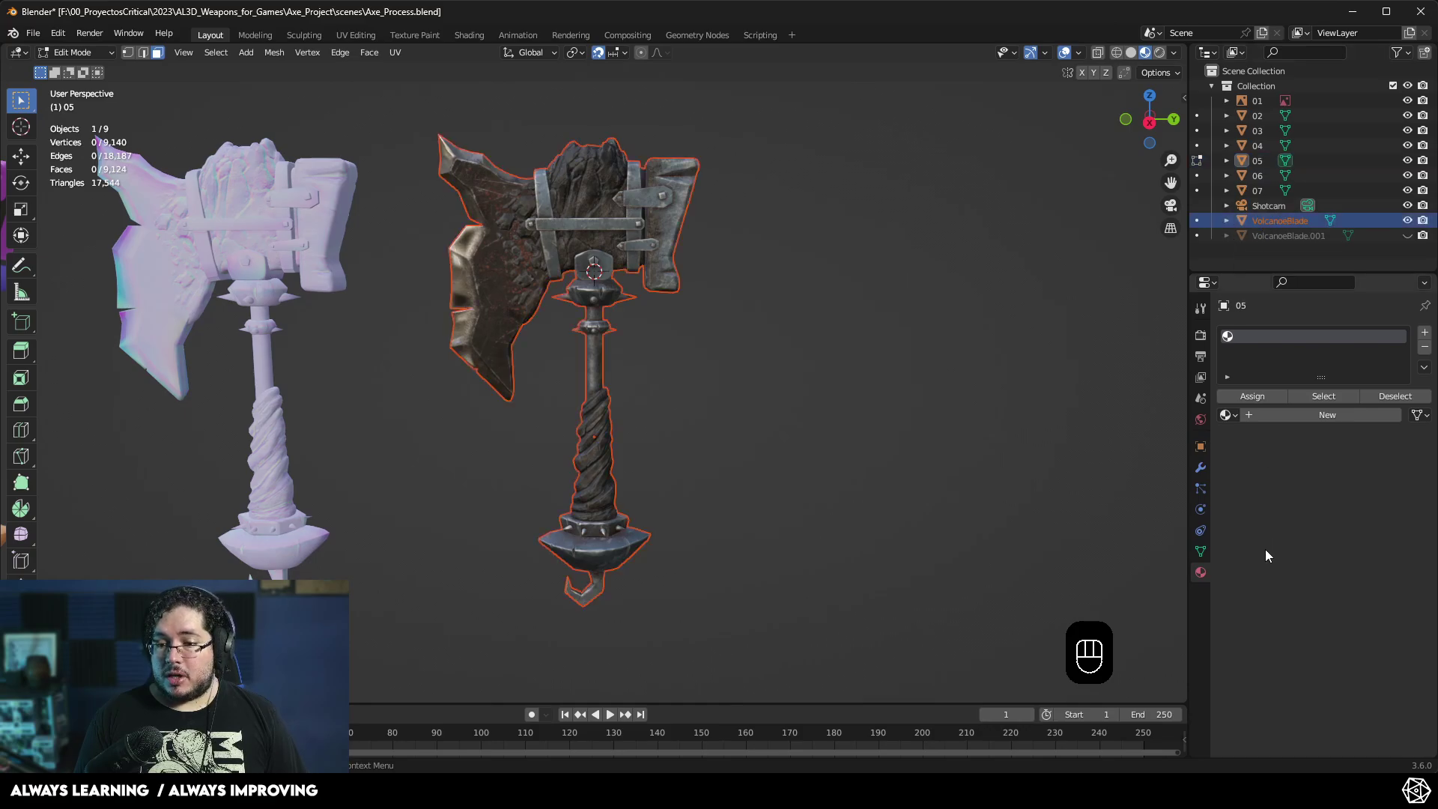
pyautogui.click(1277, 235)
pyautogui.click(1407, 235)
pyautogui.click(1287, 220)
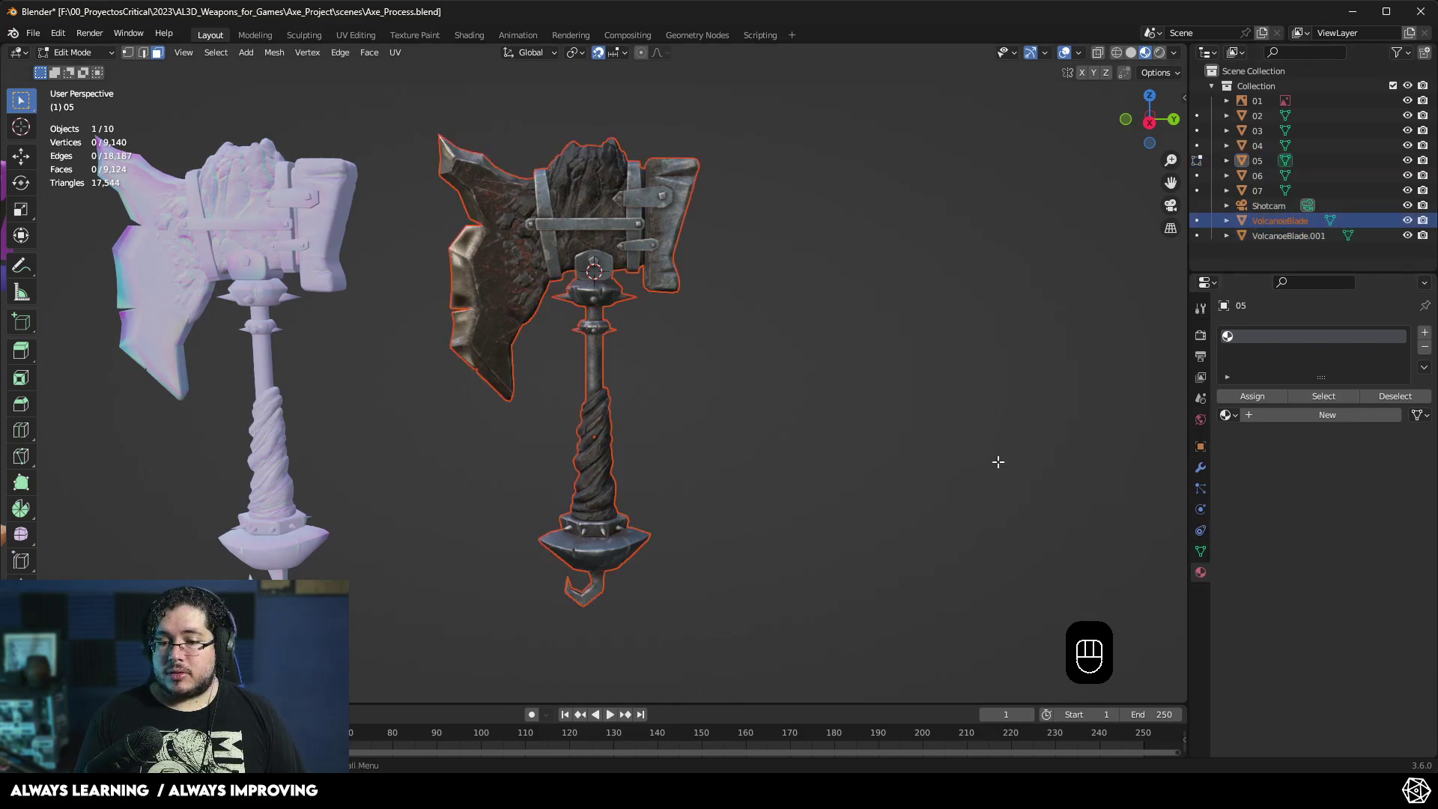
pyautogui.keyDown('shift'); pyautogui.moveTo(944, 464); pyautogui.dragTo(918, 444, button='middle'); pyautogui.keyUp('shift')
pyautogui.press('Tab')
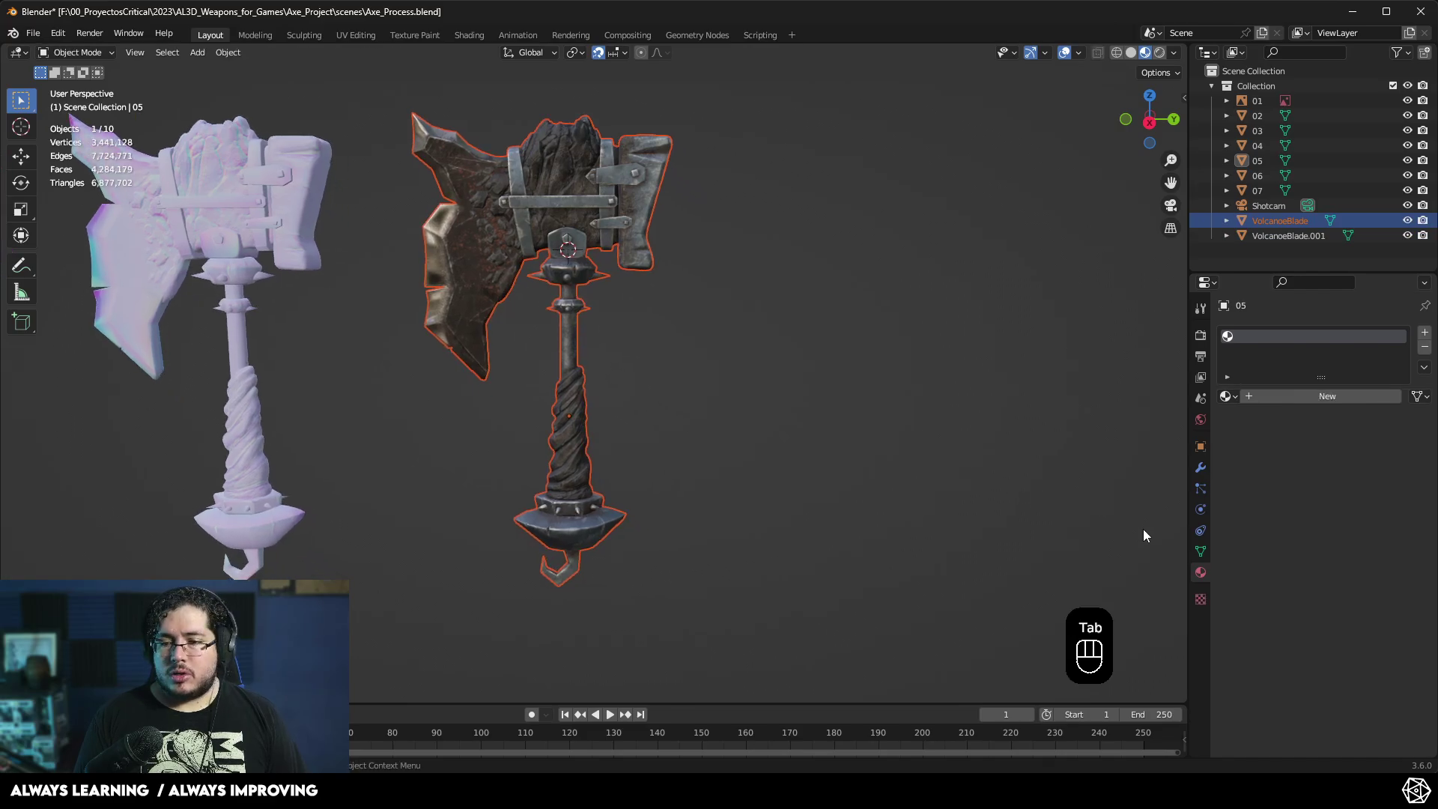
# - Set the Emission Strength of the VolcanoeBlade.001 axe's material to 5 and deselect the axe
pyautogui.click(1201, 552)
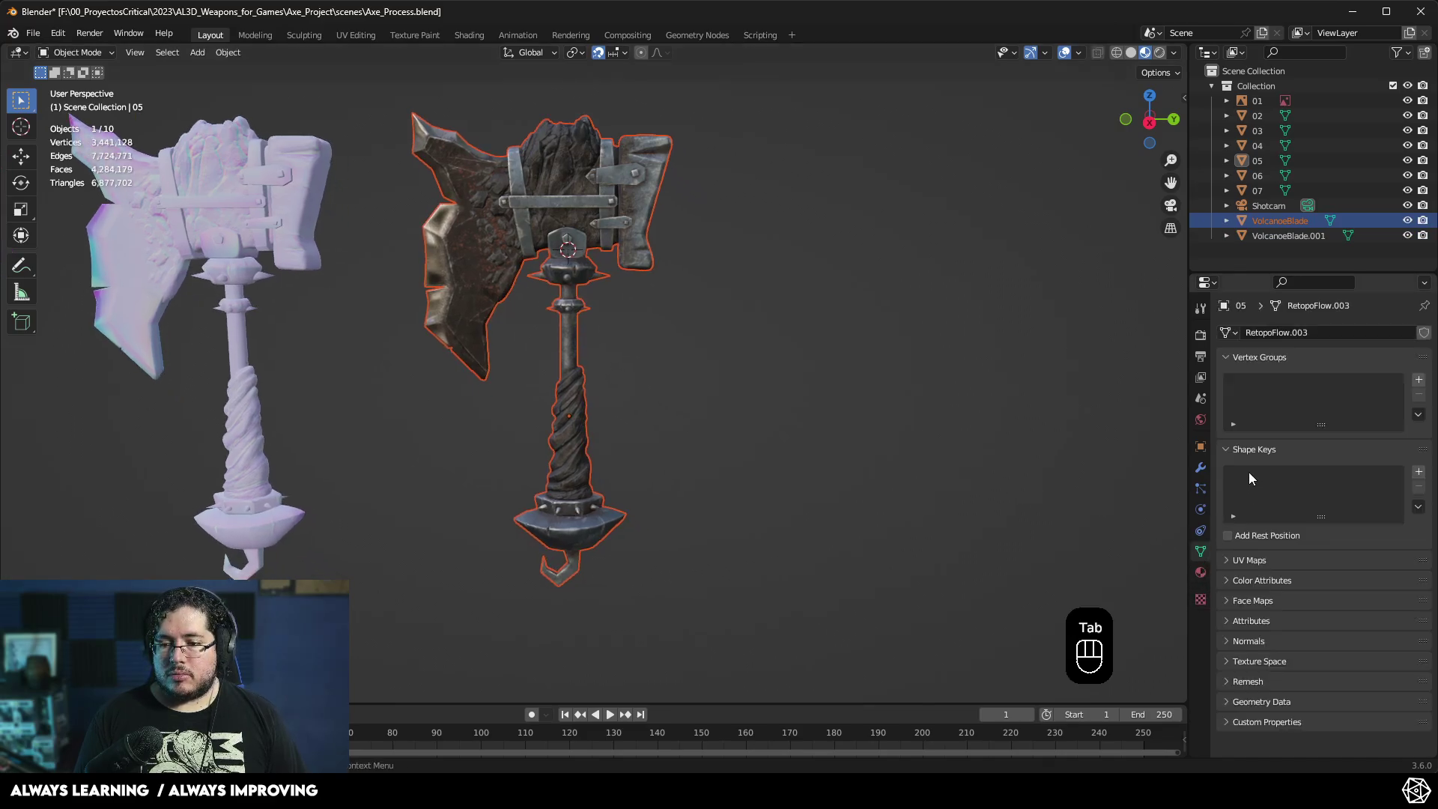
pyautogui.click(1200, 572)
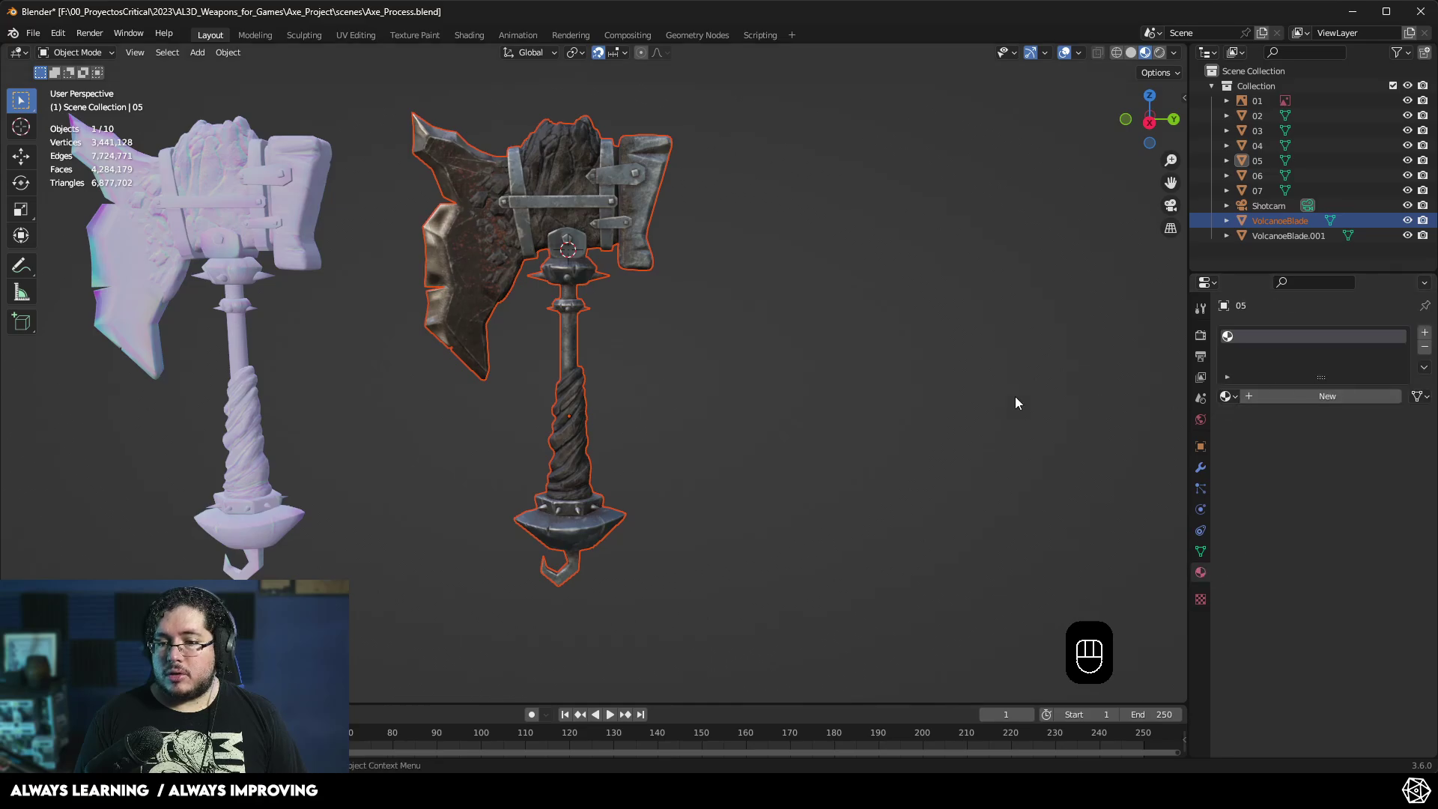
pyautogui.click(582, 248)
pyautogui.scroll(-10, 1287, 564)
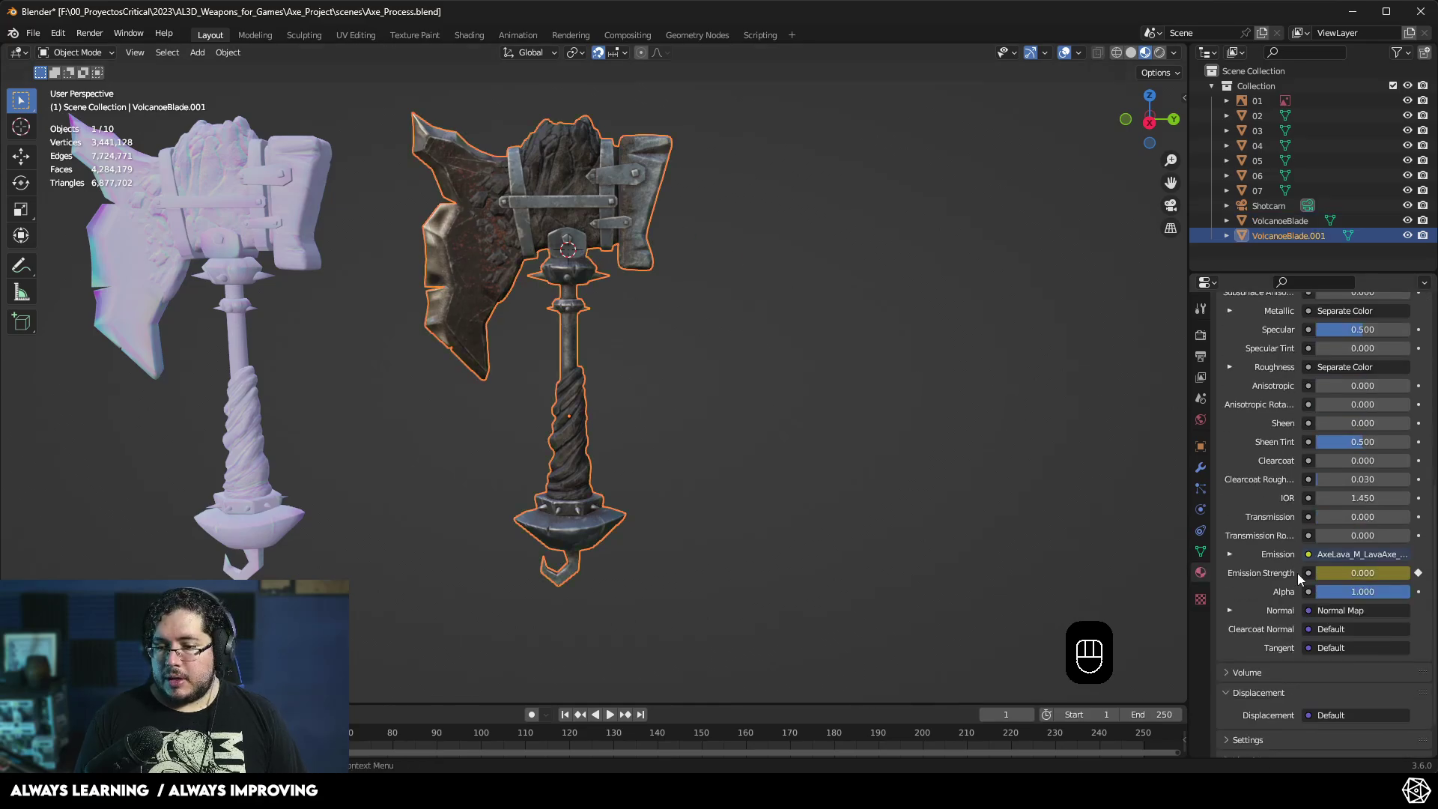
pyautogui.click(1363, 573)
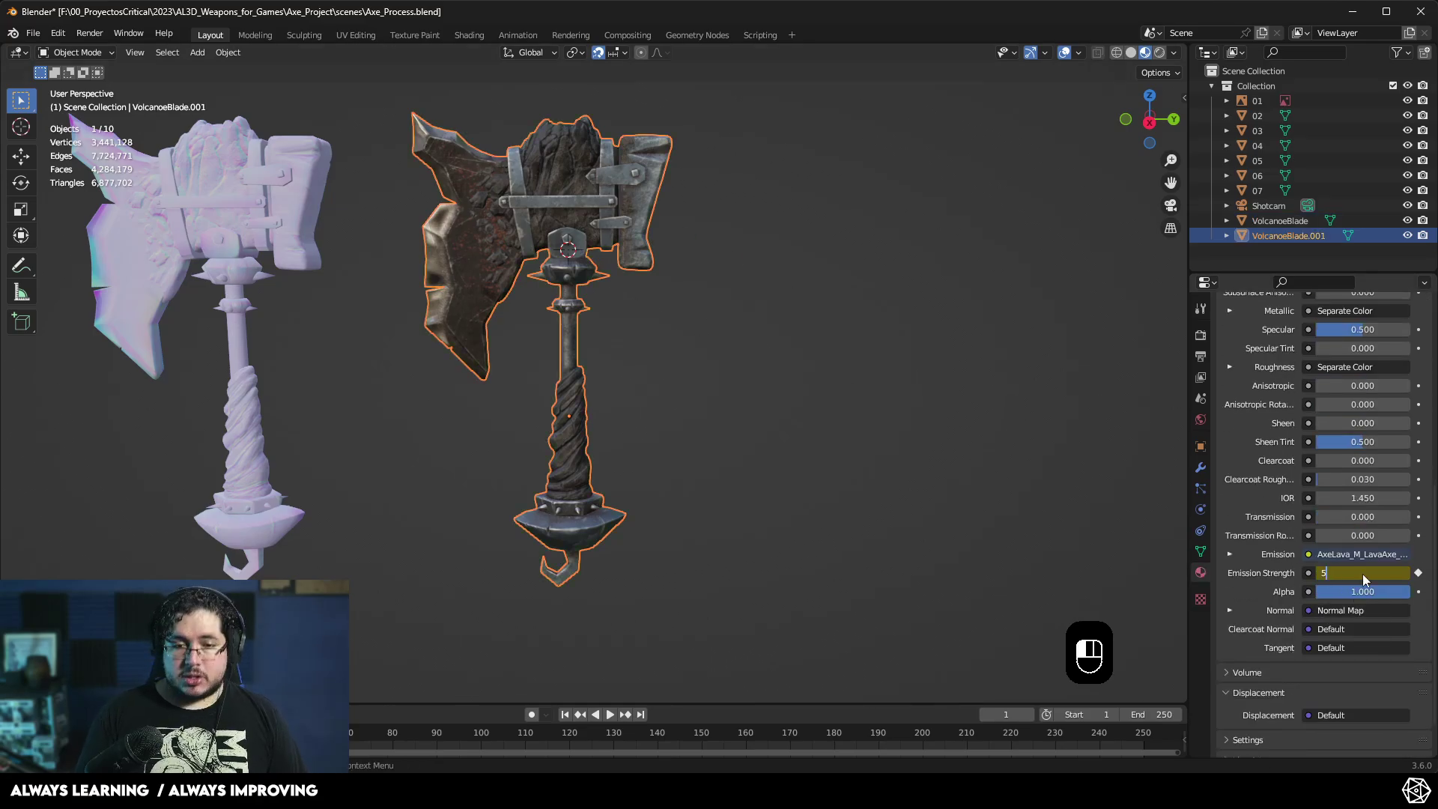
pyautogui.write('5')
pyautogui.press('Return')
pyautogui.click(874, 442)
pyautogui.keyDown('shift'); pyautogui.moveTo(812, 416); pyautogui.dragTo(815, 417, button='middle'); pyautogui.keyUp('shift')
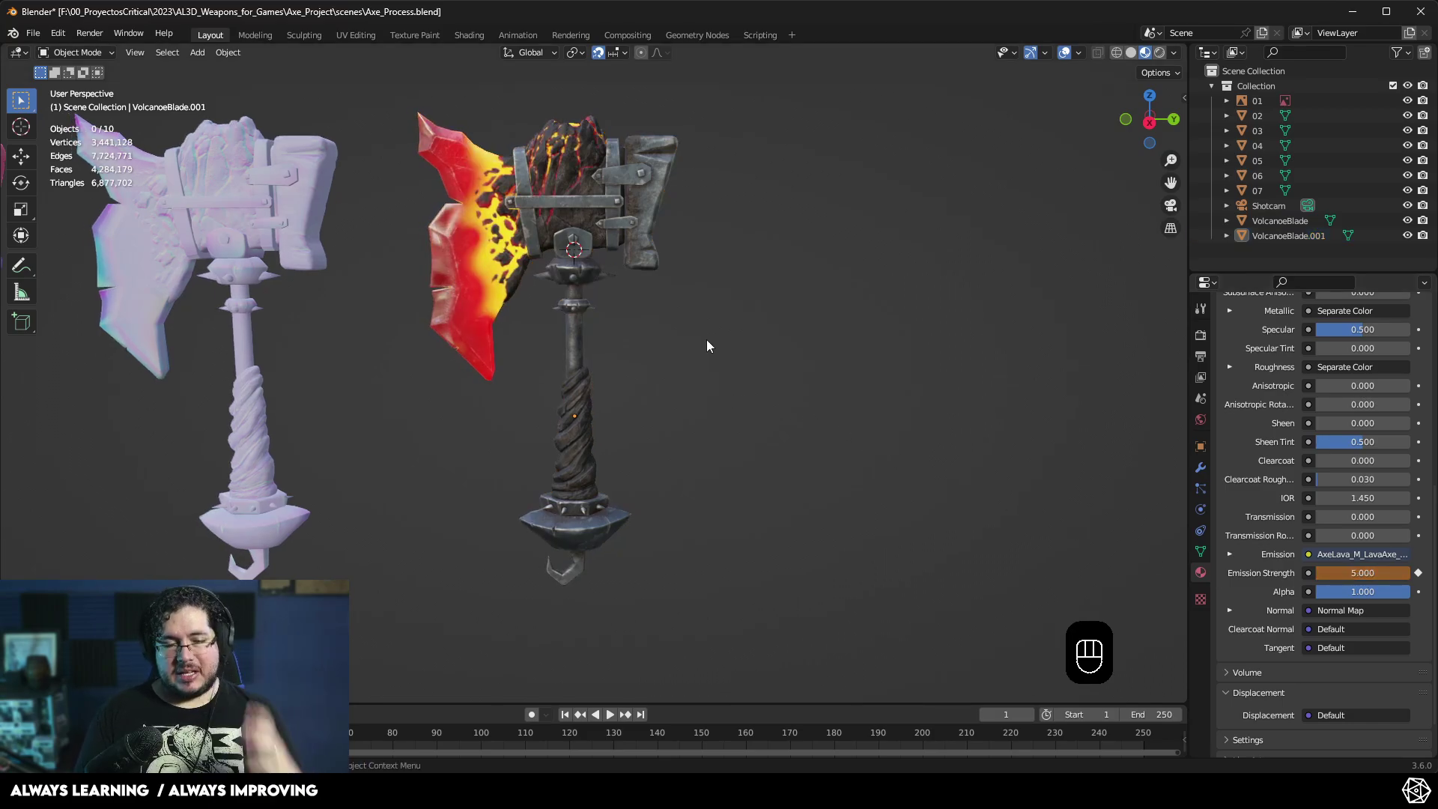
# - Compare the glowing textured axe with the retopology, UV and normal-map versions across the lineup
pyautogui.keyDown('shift'); pyautogui.moveTo(655, 326); pyautogui.dragTo(690, 302, button='middle'); pyautogui.keyUp('shift')
pyautogui.scroll(-2, 690, 300)
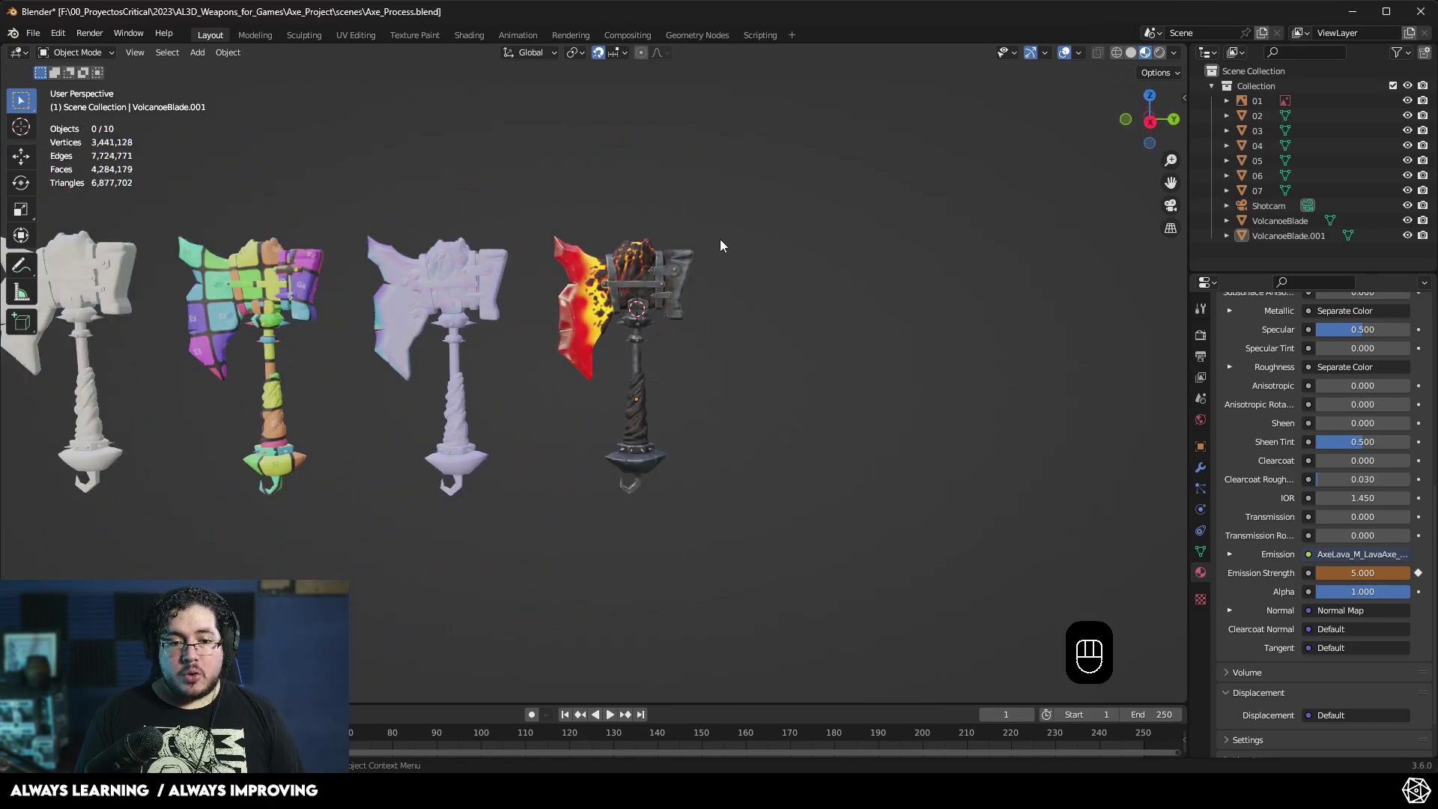
pyautogui.scroll(-1, 652, 322)
pyautogui.scroll(1, 570, 397)
pyautogui.keyDown('shift'); pyautogui.moveTo(537, 412); pyautogui.dragTo(758, 393, button='middle'); pyautogui.keyUp('shift')
pyautogui.scroll(1, 766, 401)
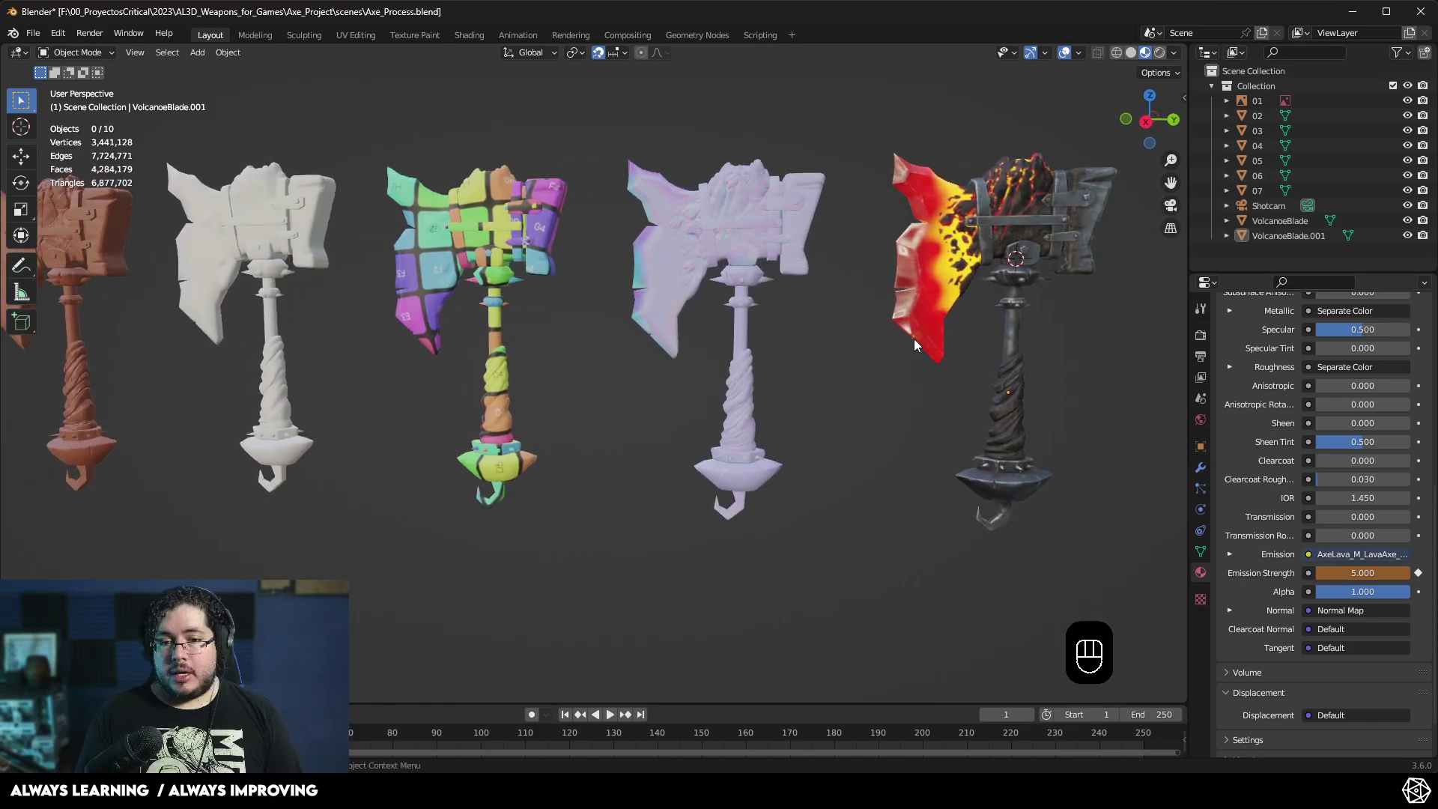
pyautogui.keyDown('shift'); pyautogui.moveTo(913, 344); pyautogui.dragTo(798, 389, button='middle'); pyautogui.keyUp('shift')
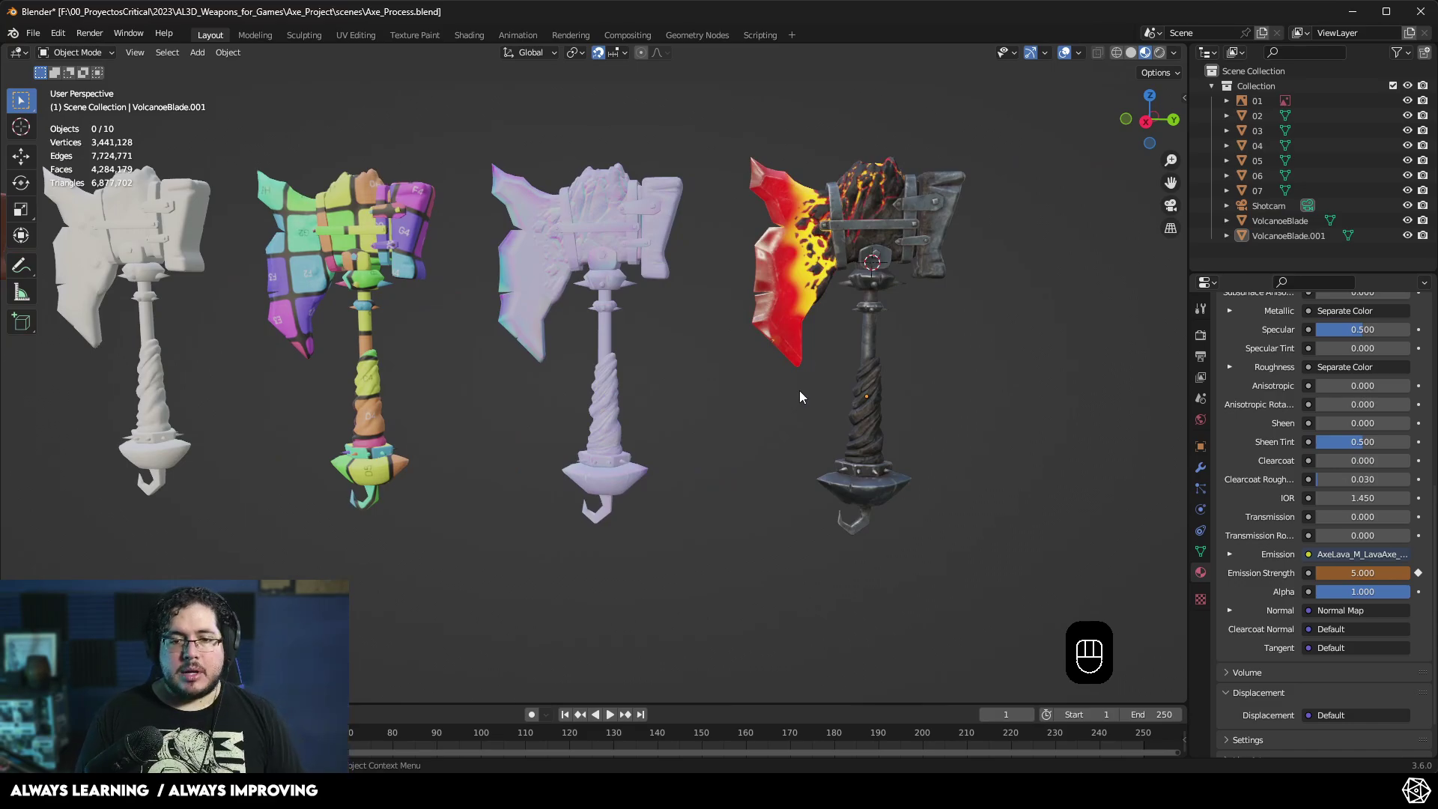
pyautogui.scroll(-2, 798, 390)
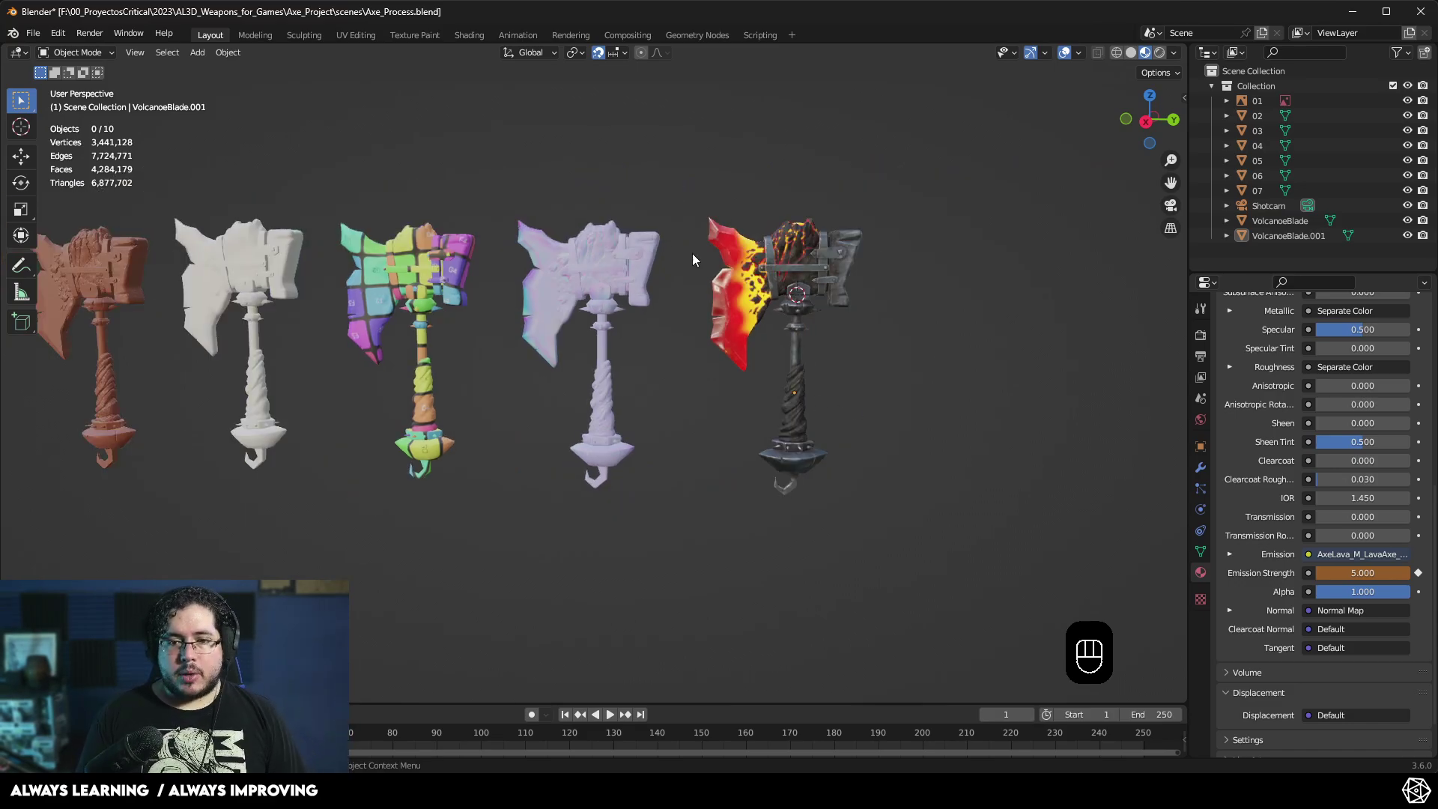
# - Switch to the Unreal level editor, enlarge the Content Browser and open the LavaAxe content folder
pyautogui.moveTo(784, 787)
pyautogui.click(854, 710)
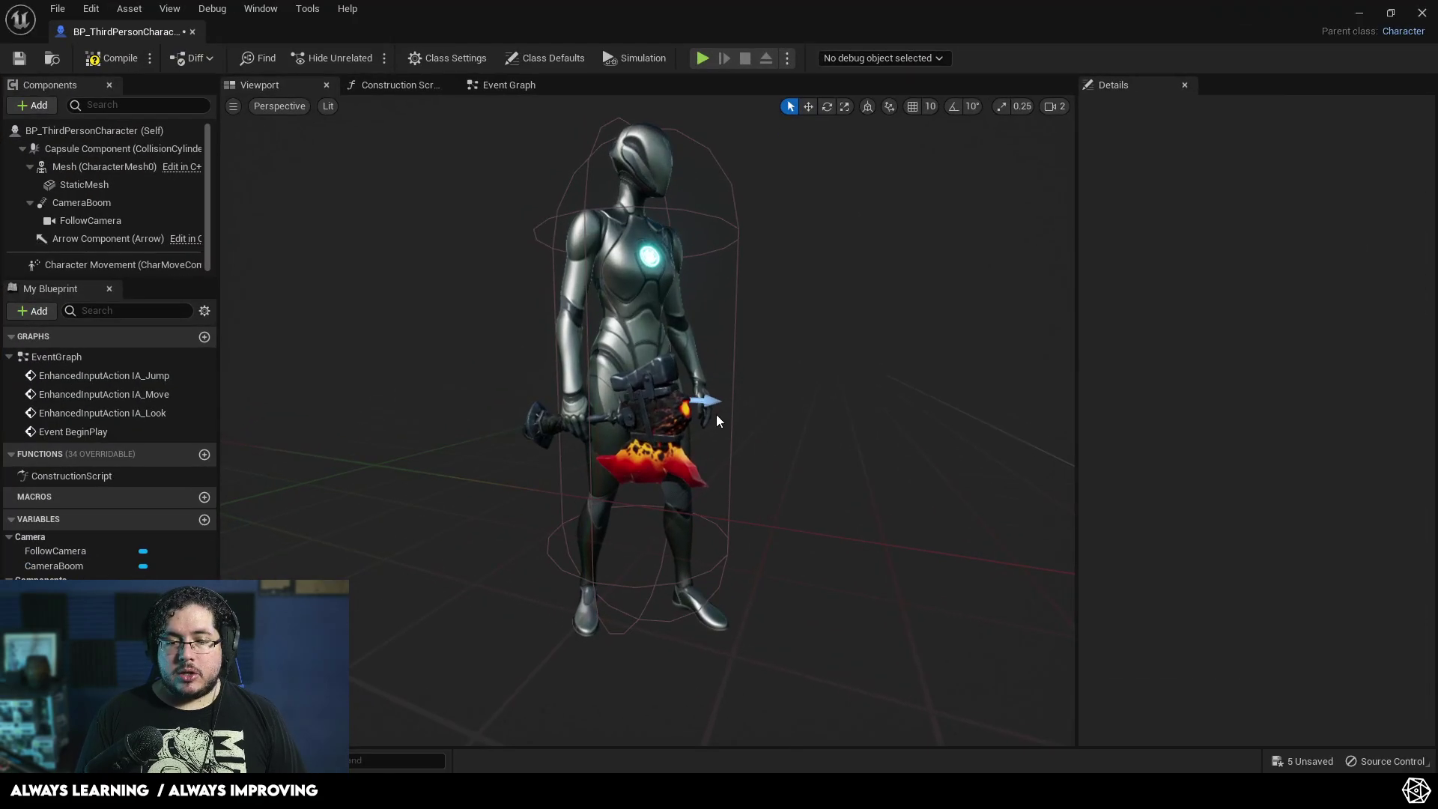
pyautogui.click(1358, 12)
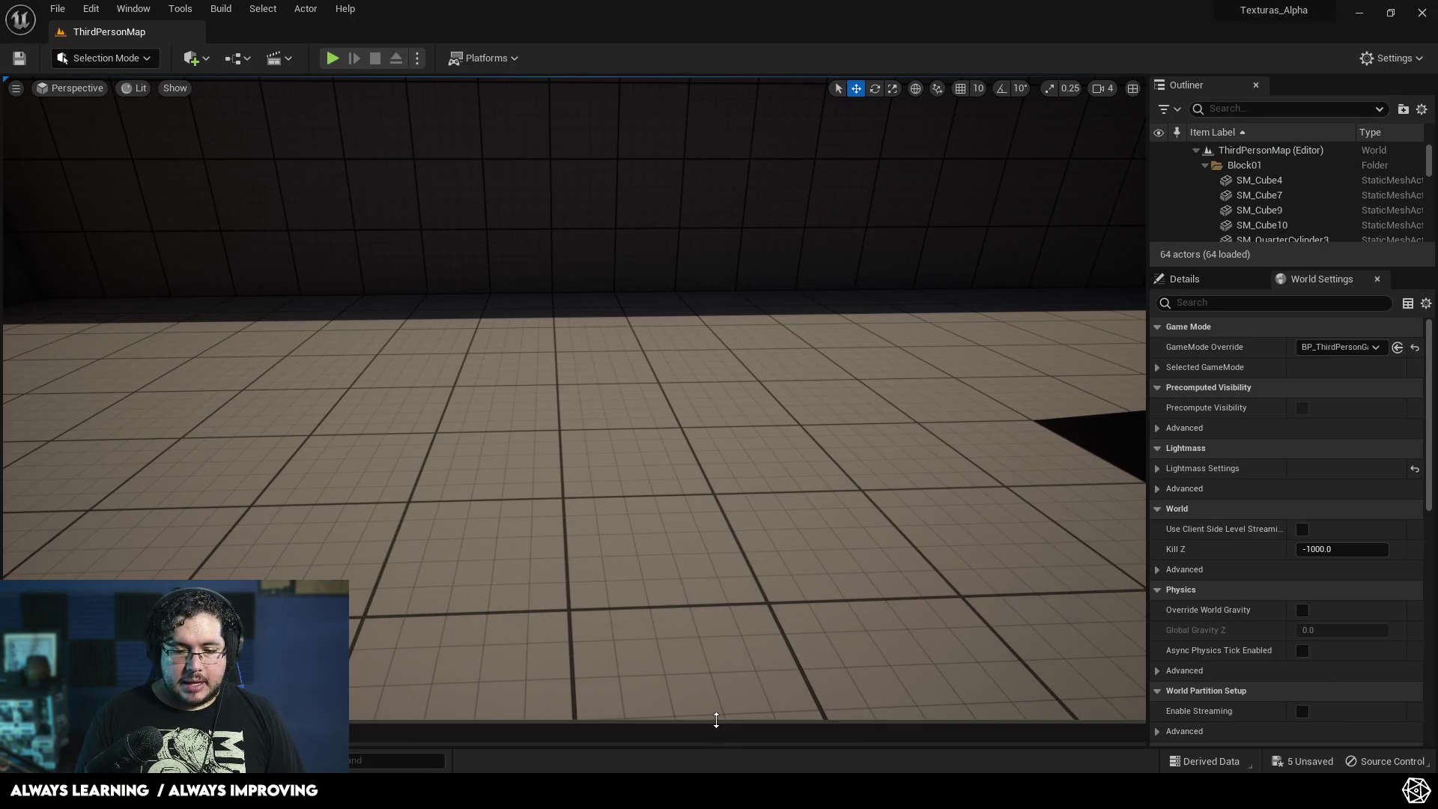
pyautogui.moveTo(715, 723); pyautogui.dragTo(728, 383)
pyautogui.click(600, 605)
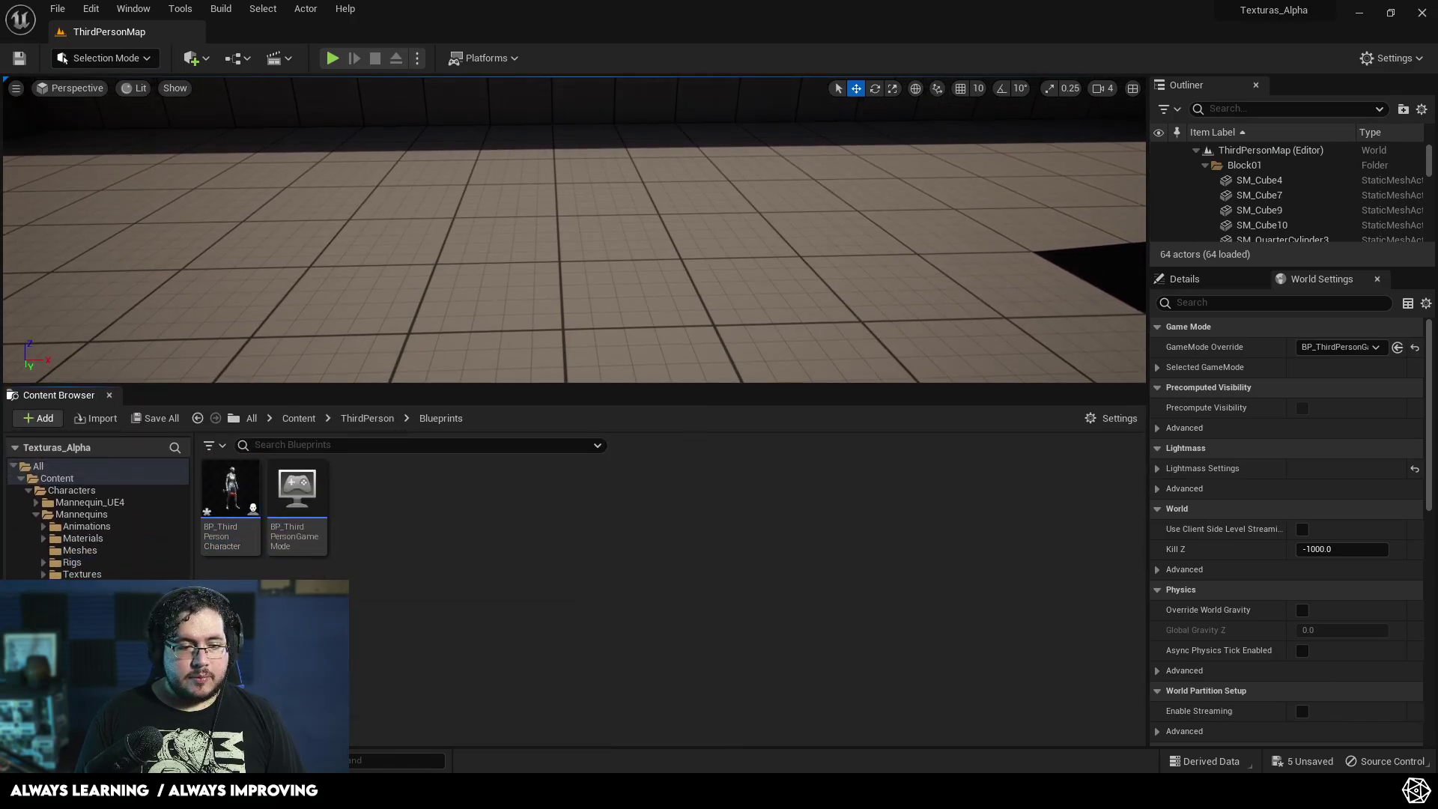
pyautogui.click(83, 477)
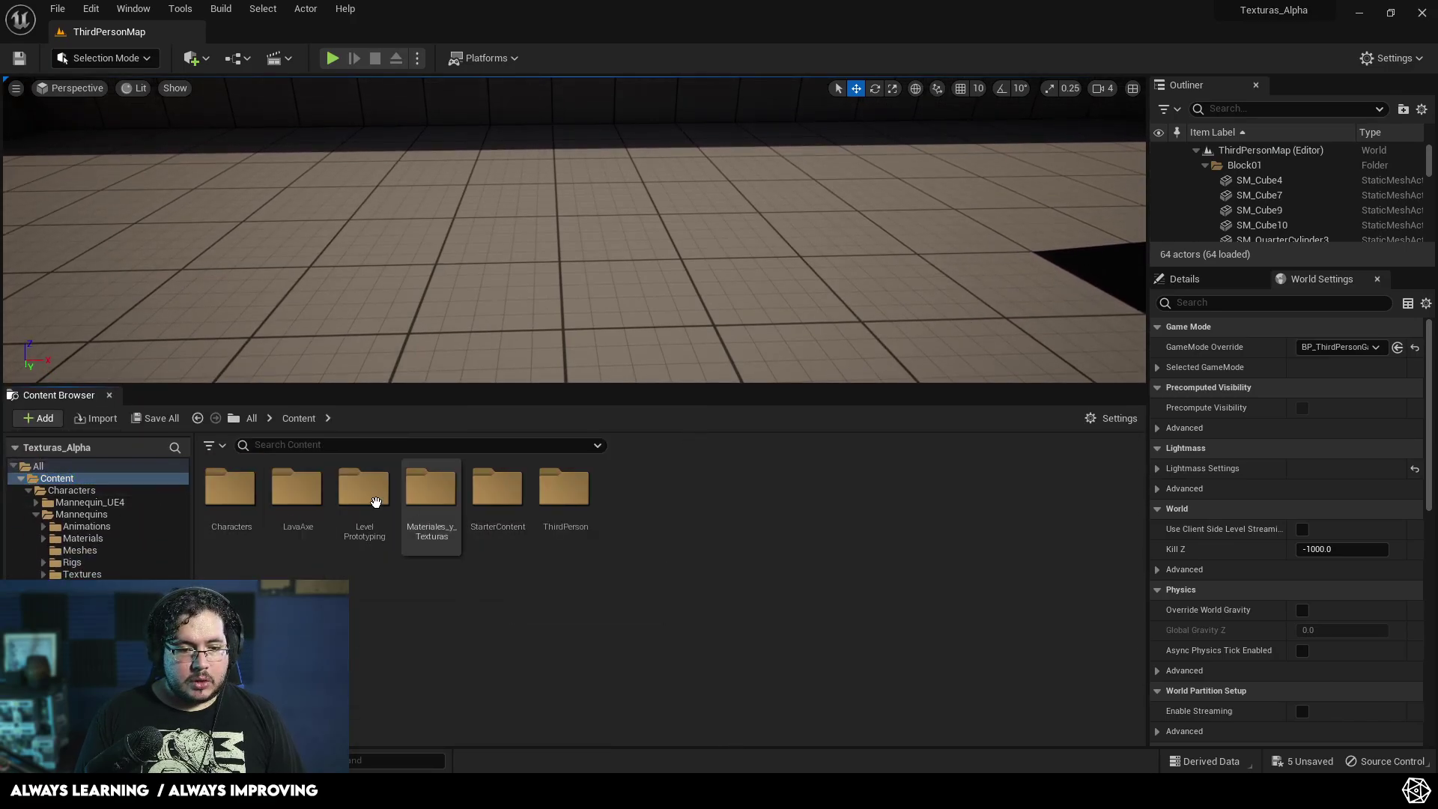
pyautogui.doubleClick(283, 498)
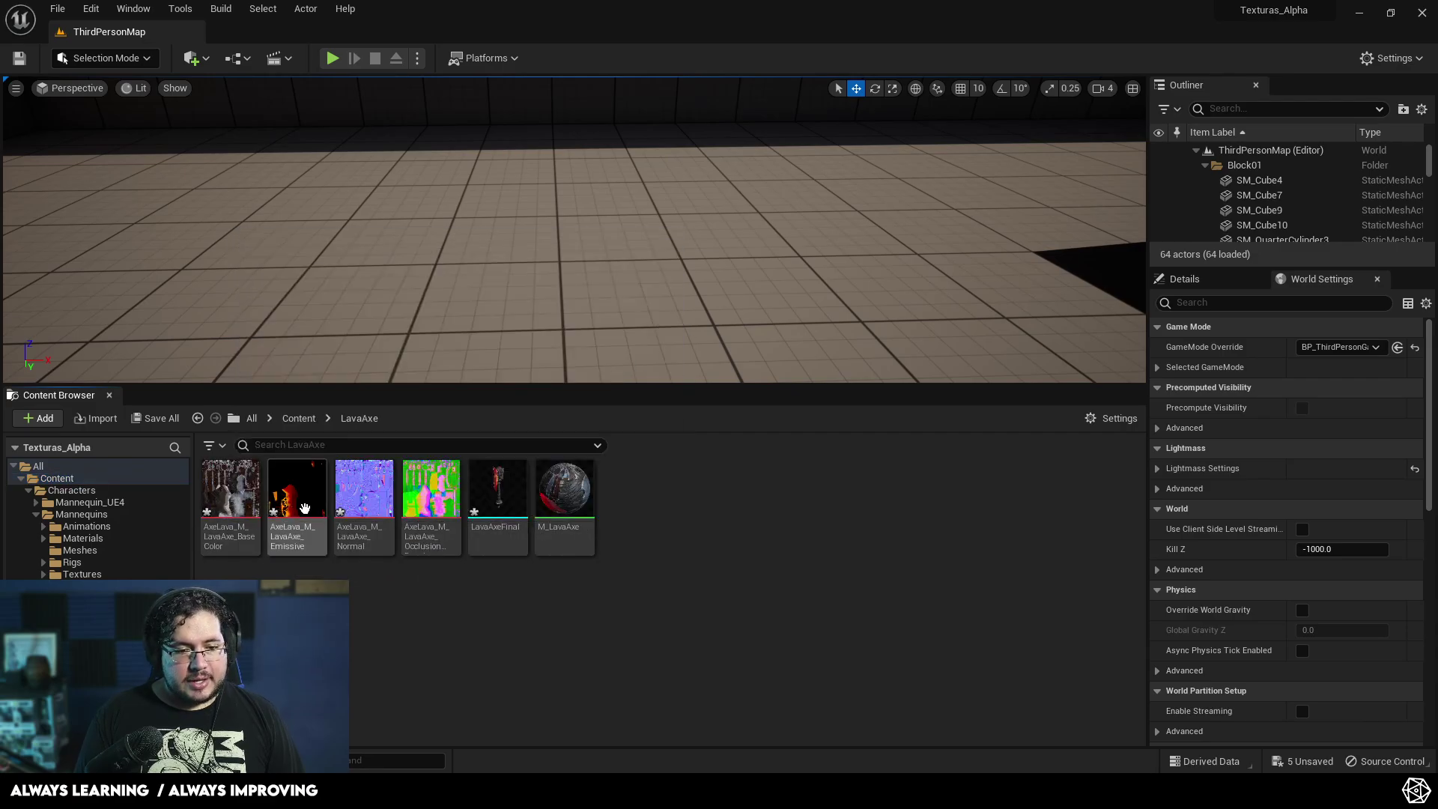
# - Go through the lava axe's base color, emissive, normal and occlusion texture assets
pyautogui.click(222, 491)
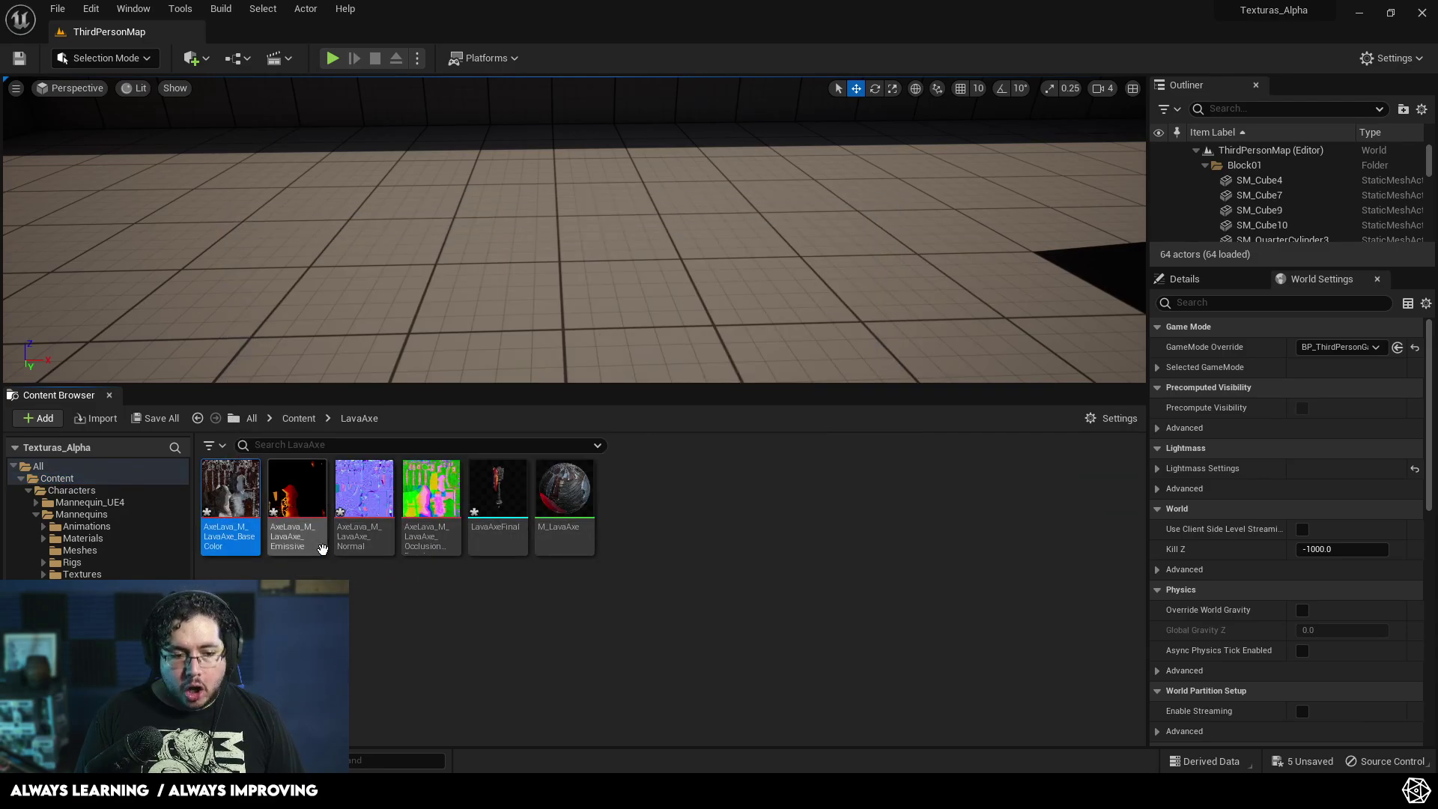
pyautogui.click(318, 508)
pyautogui.click(371, 511)
pyautogui.click(428, 551)
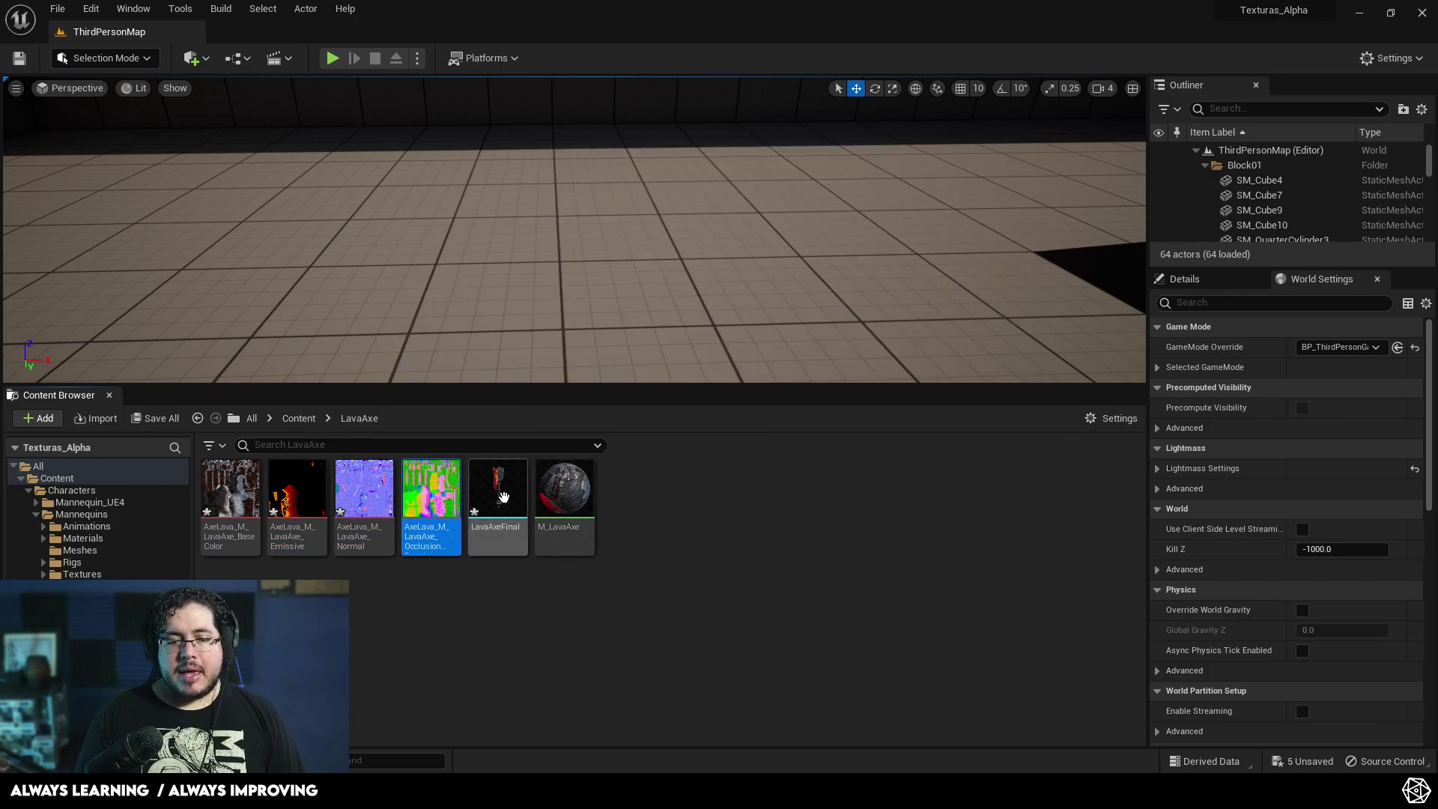
# - Arrange the M_LavaAxe material's texture samples in one column: base color, normal, occlusion and emissive, then minimize the graph
pyautogui.doubleClick(565, 502)
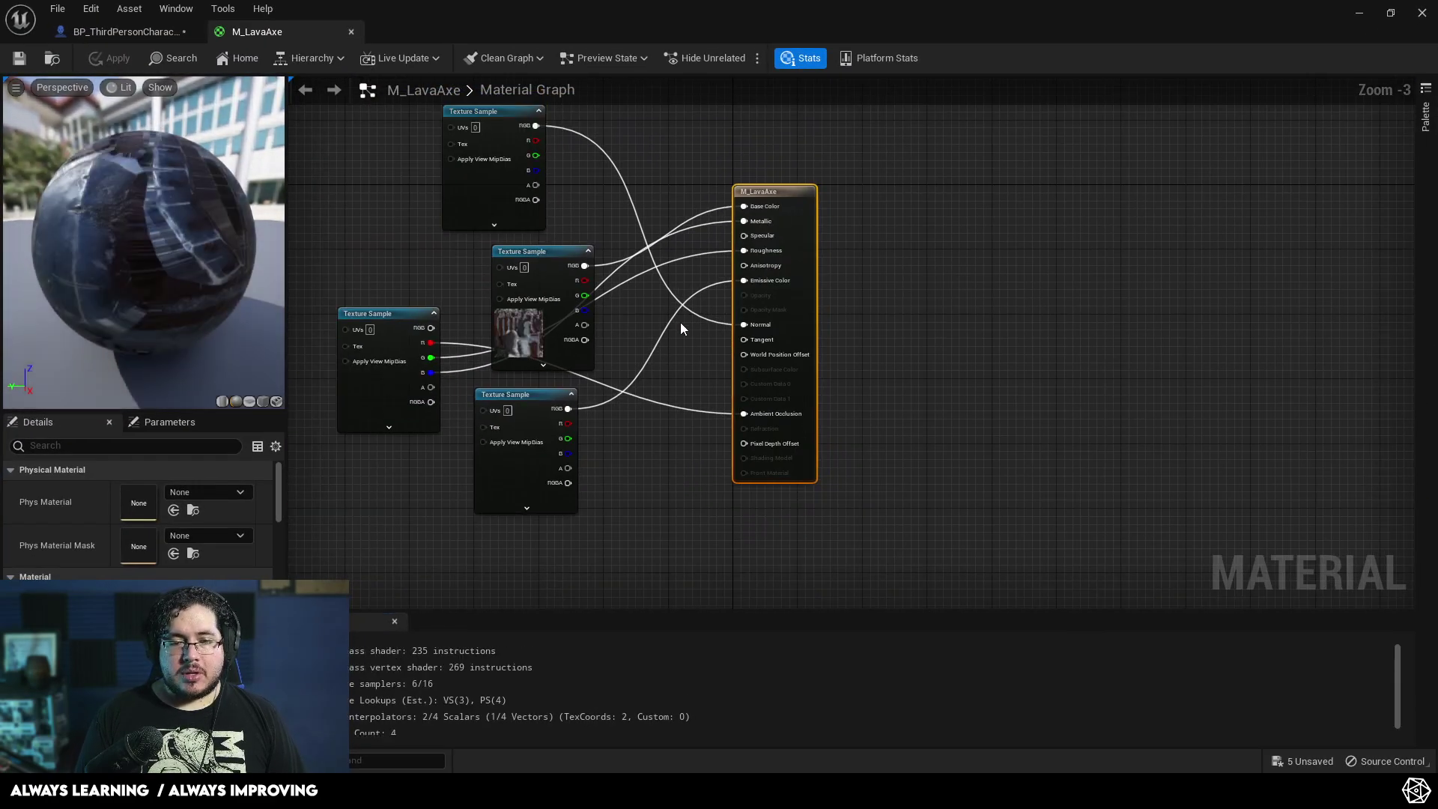
pyautogui.scroll(-1, 685, 326)
pyautogui.moveTo(685, 325); pyautogui.dragTo(746, 426, button='right')
pyautogui.moveTo(651, 368); pyautogui.dragTo(631, 177)
pyautogui.moveTo(581, 266); pyautogui.dragTo(598, 284)
pyautogui.moveTo(810, 322); pyautogui.dragTo(851, 281)
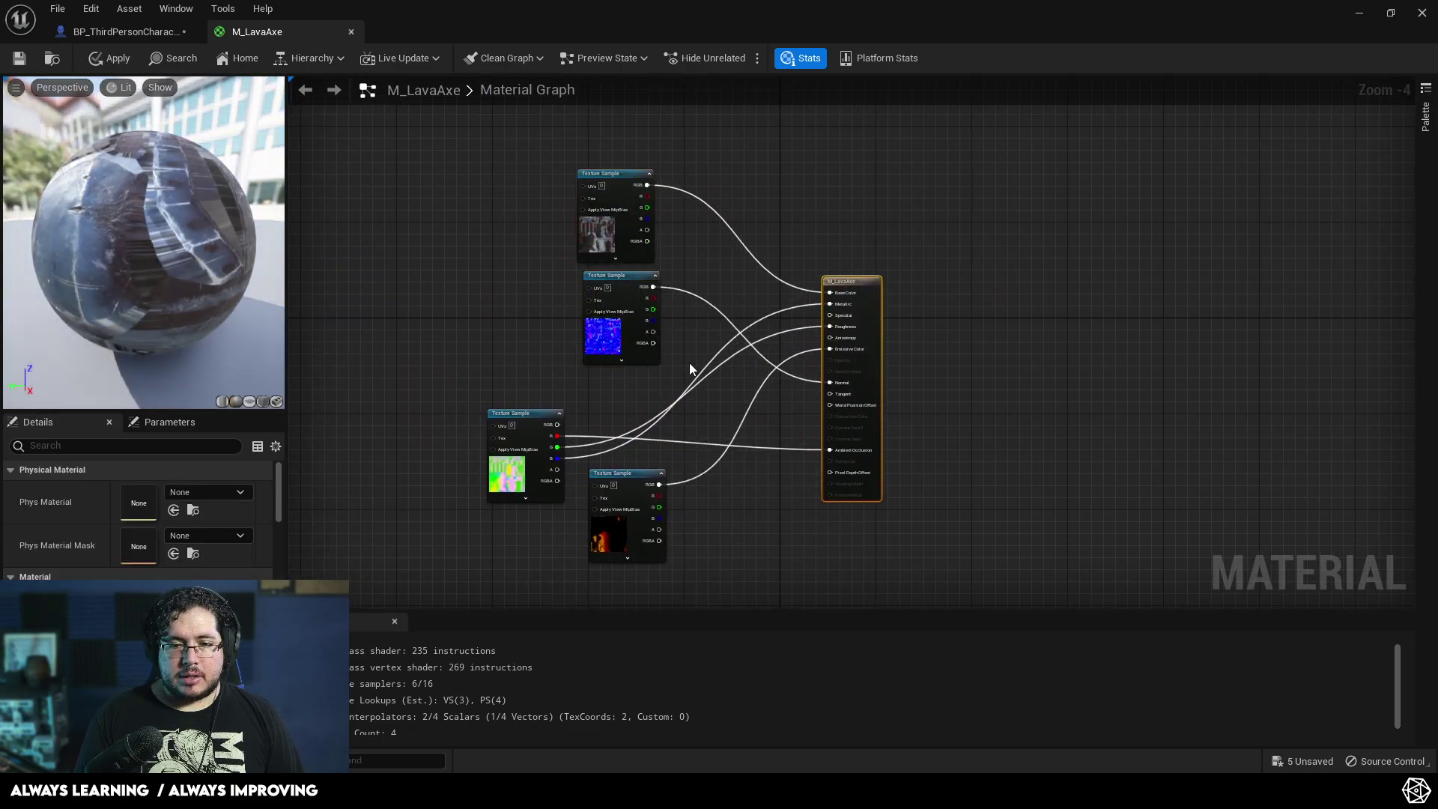
pyautogui.moveTo(531, 415); pyautogui.dragTo(625, 379)
pyautogui.moveTo(634, 477); pyautogui.dragTo(627, 489)
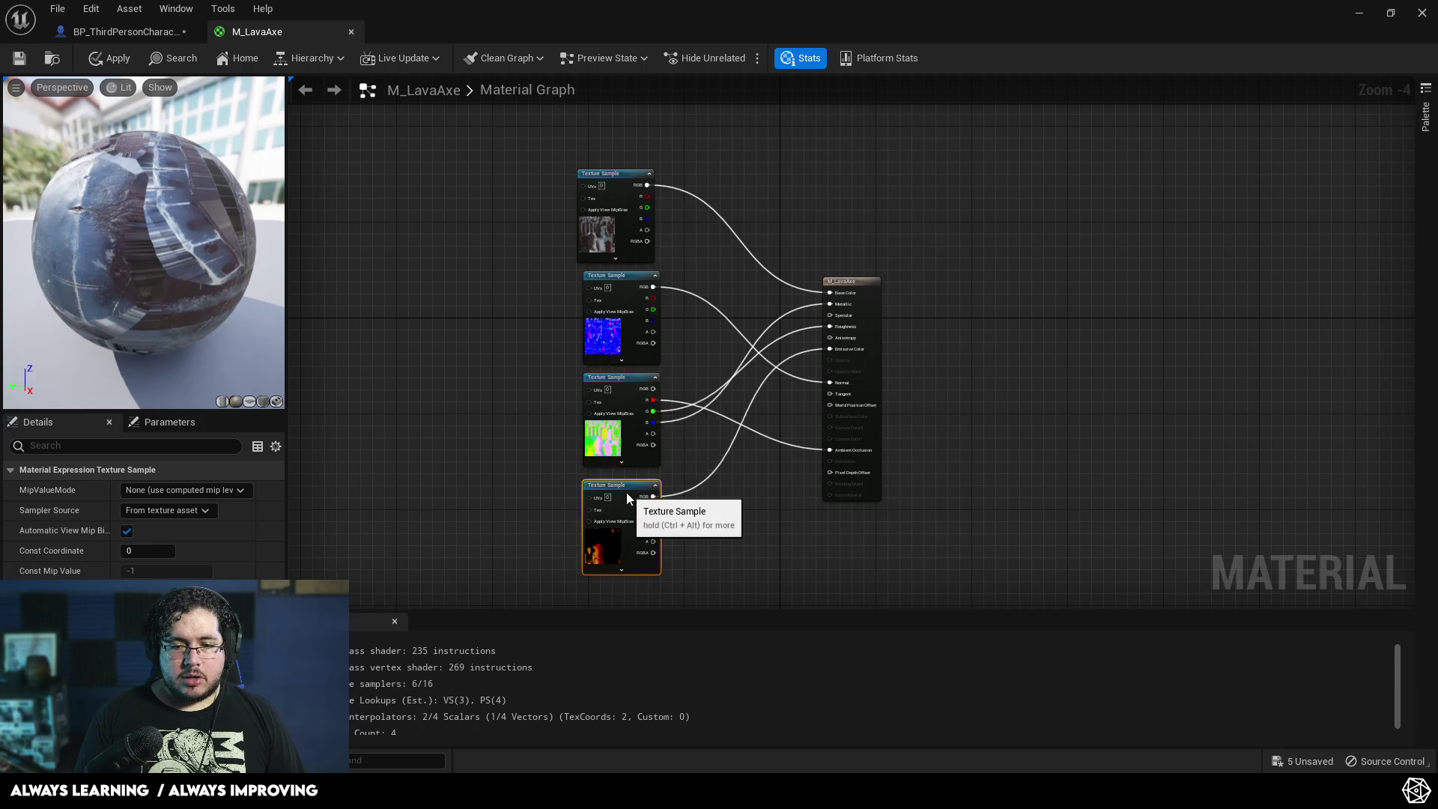
pyautogui.click(1359, 13)
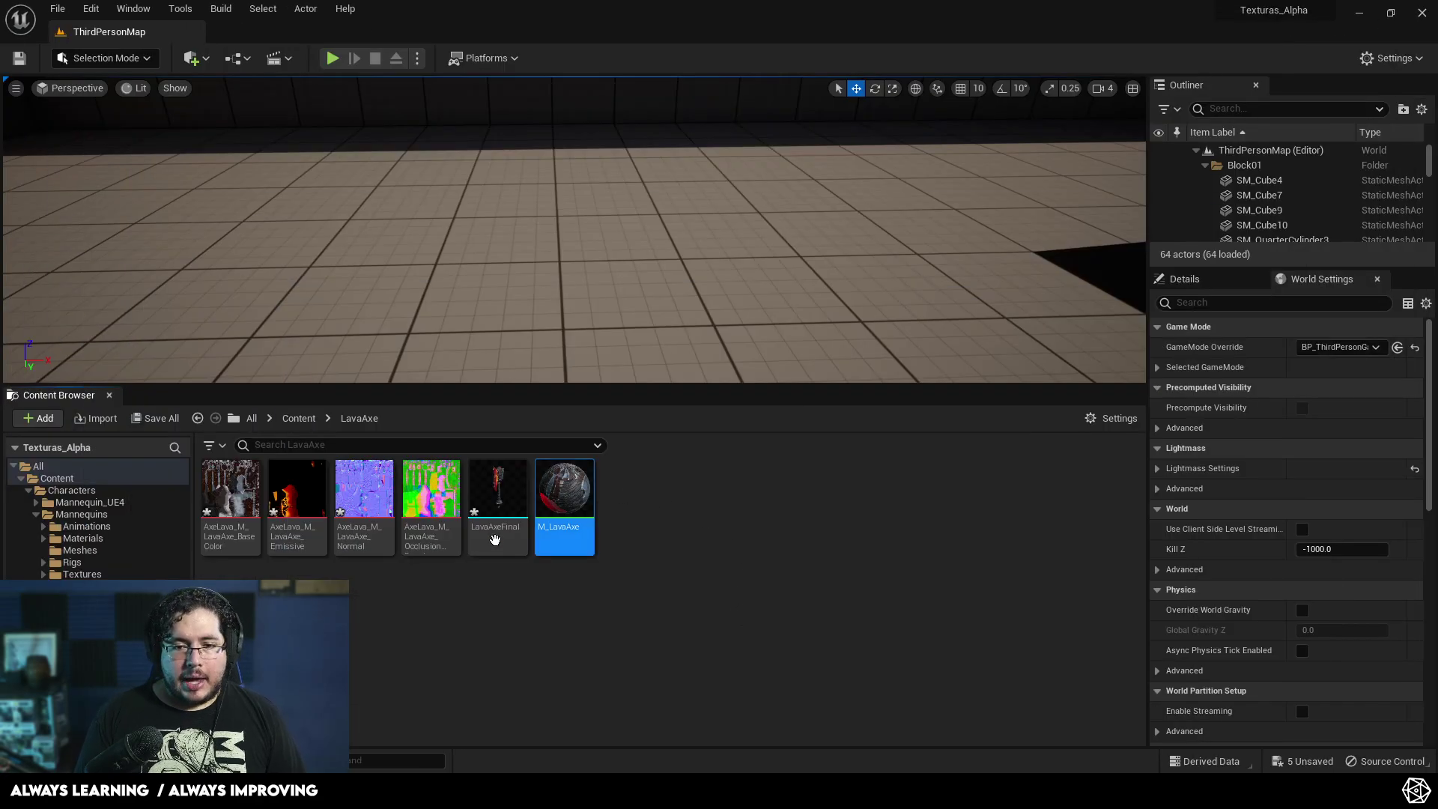
# - Open the LavaAxeFinal static mesh and inspect the textured axe from different angles
pyautogui.doubleClick(514, 505)
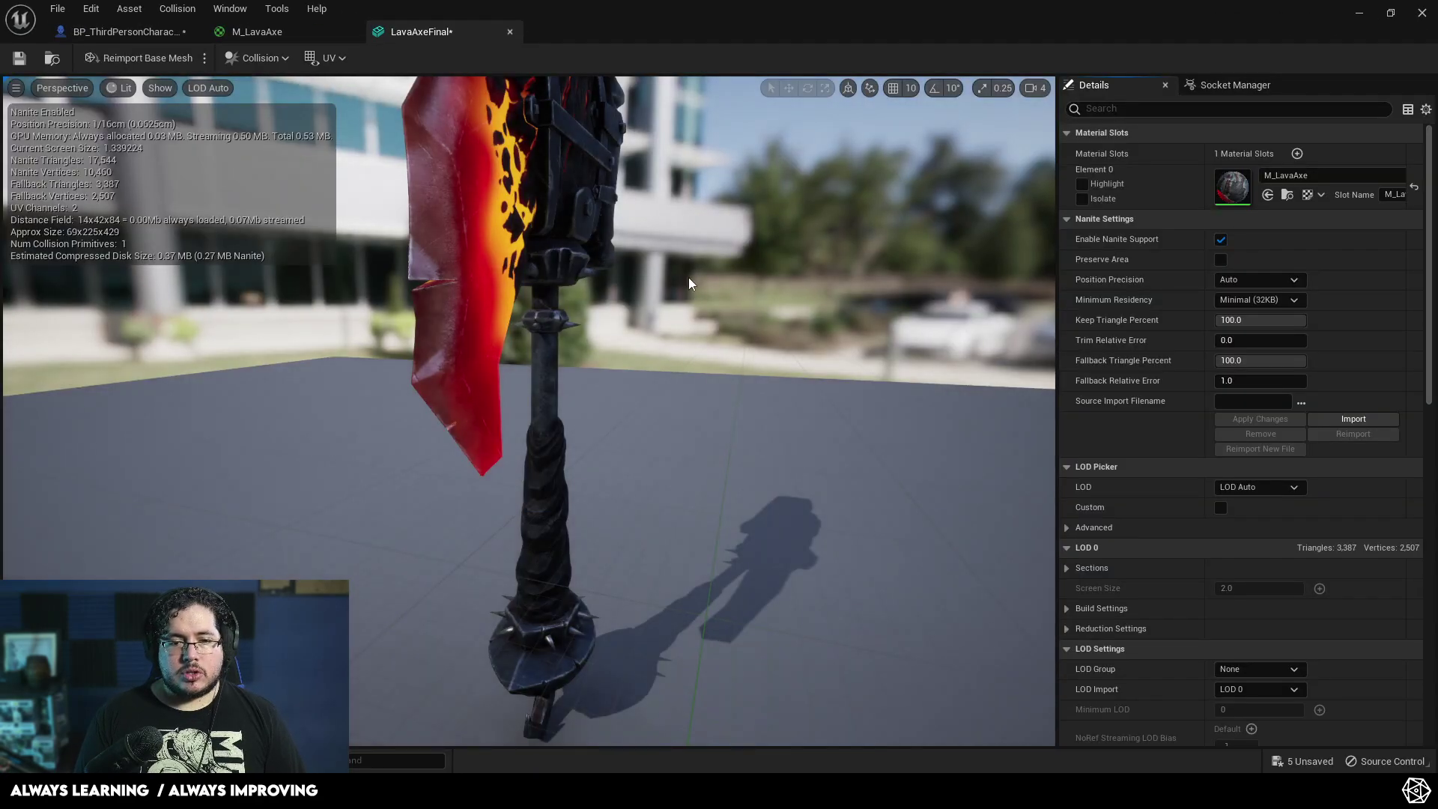
pyautogui.moveTo(690, 279); pyautogui.dragTo(637, 277, button='right')
pyautogui.moveTo(517, 283); pyautogui.dragTo(525, 284)
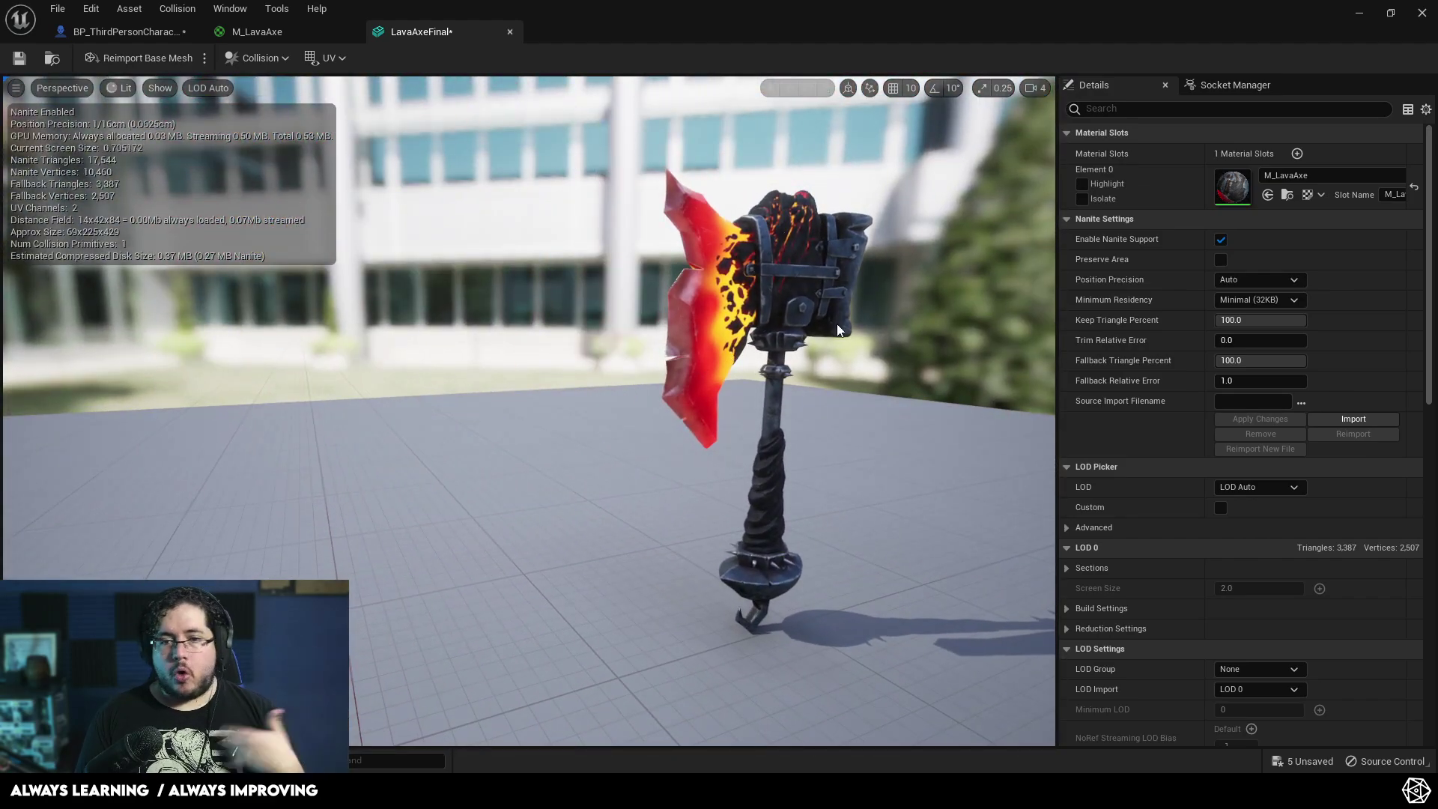
pyautogui.click(1360, 15)
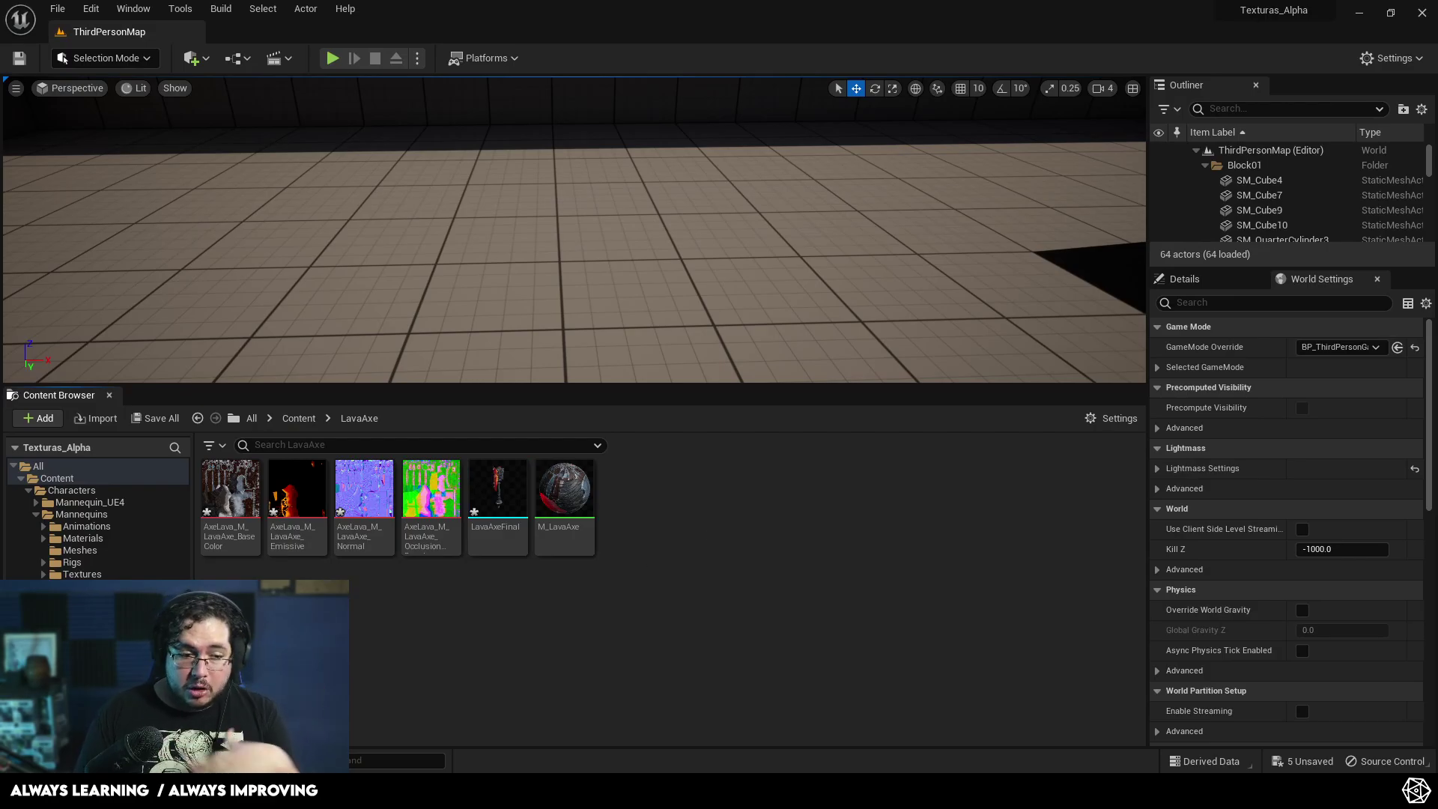
# - Open the P_Fire particle system from the StarterContent Particles folder
pyautogui.doubleClick(78, 610)
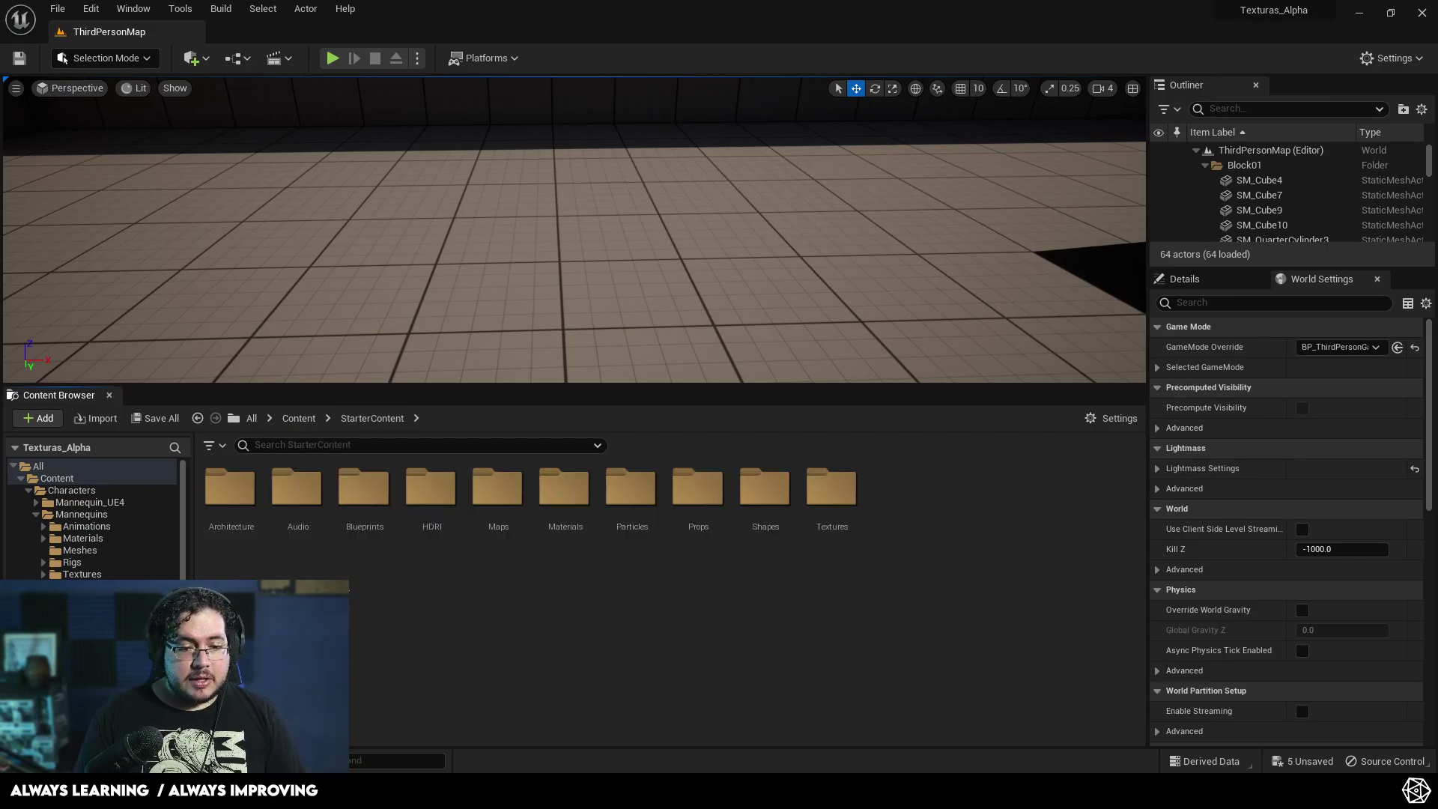
pyautogui.doubleClick(631, 494)
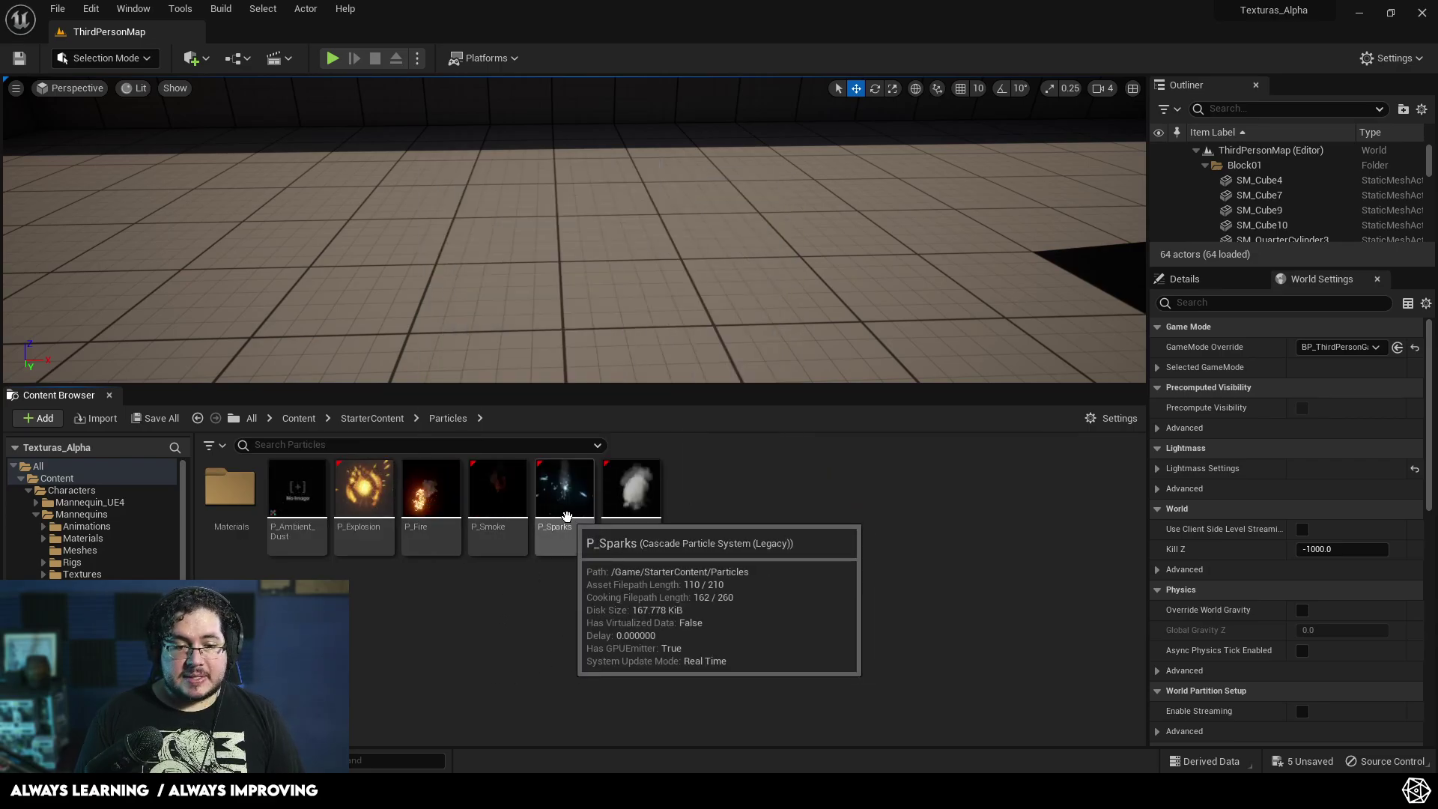
pyautogui.doubleClick(443, 511)
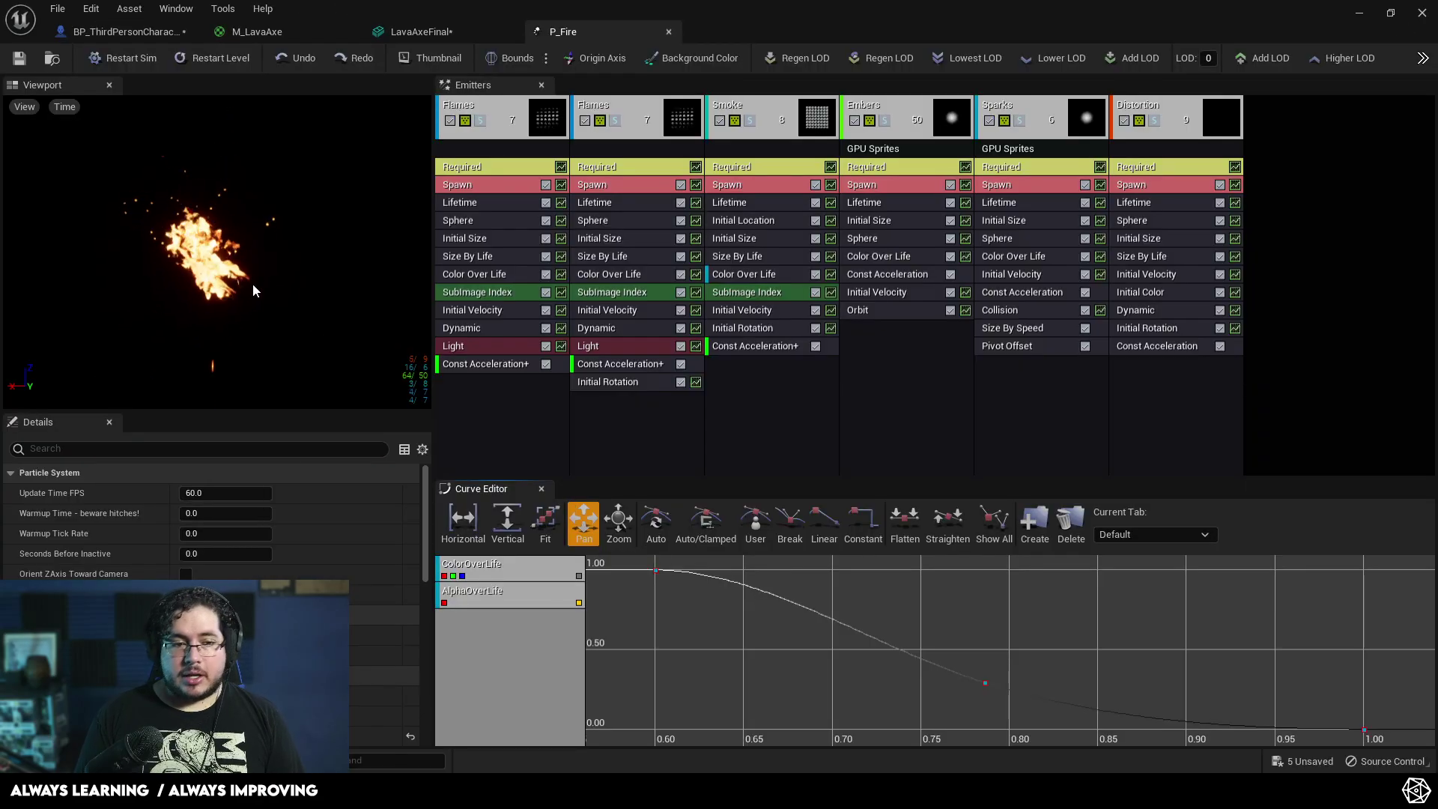
# - Add a Cascade Particle System component using P_Fire to the character blueprint and parent it to the axe's StaticMesh
pyautogui.click(142, 37)
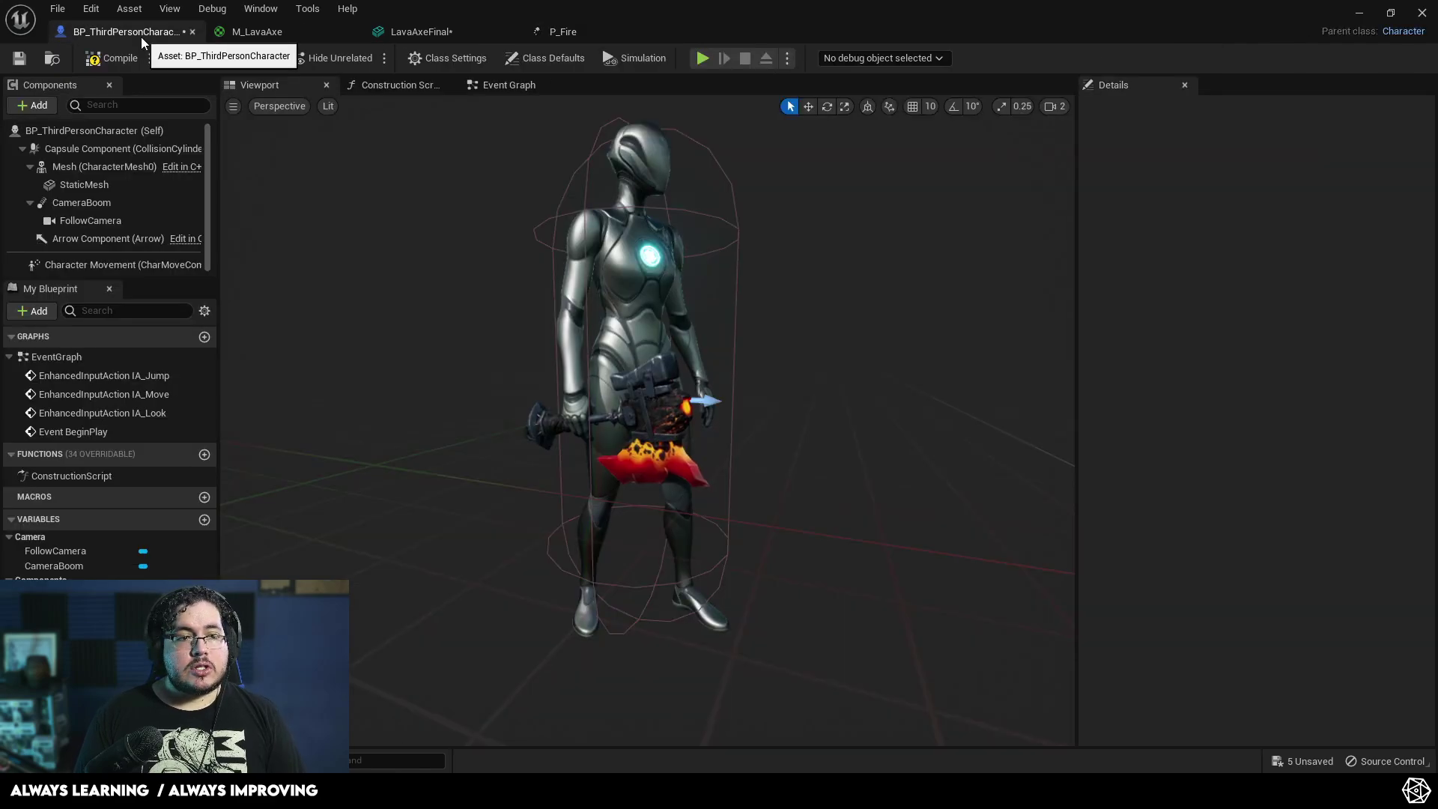
pyautogui.click(47, 104)
pyautogui.write('particle')
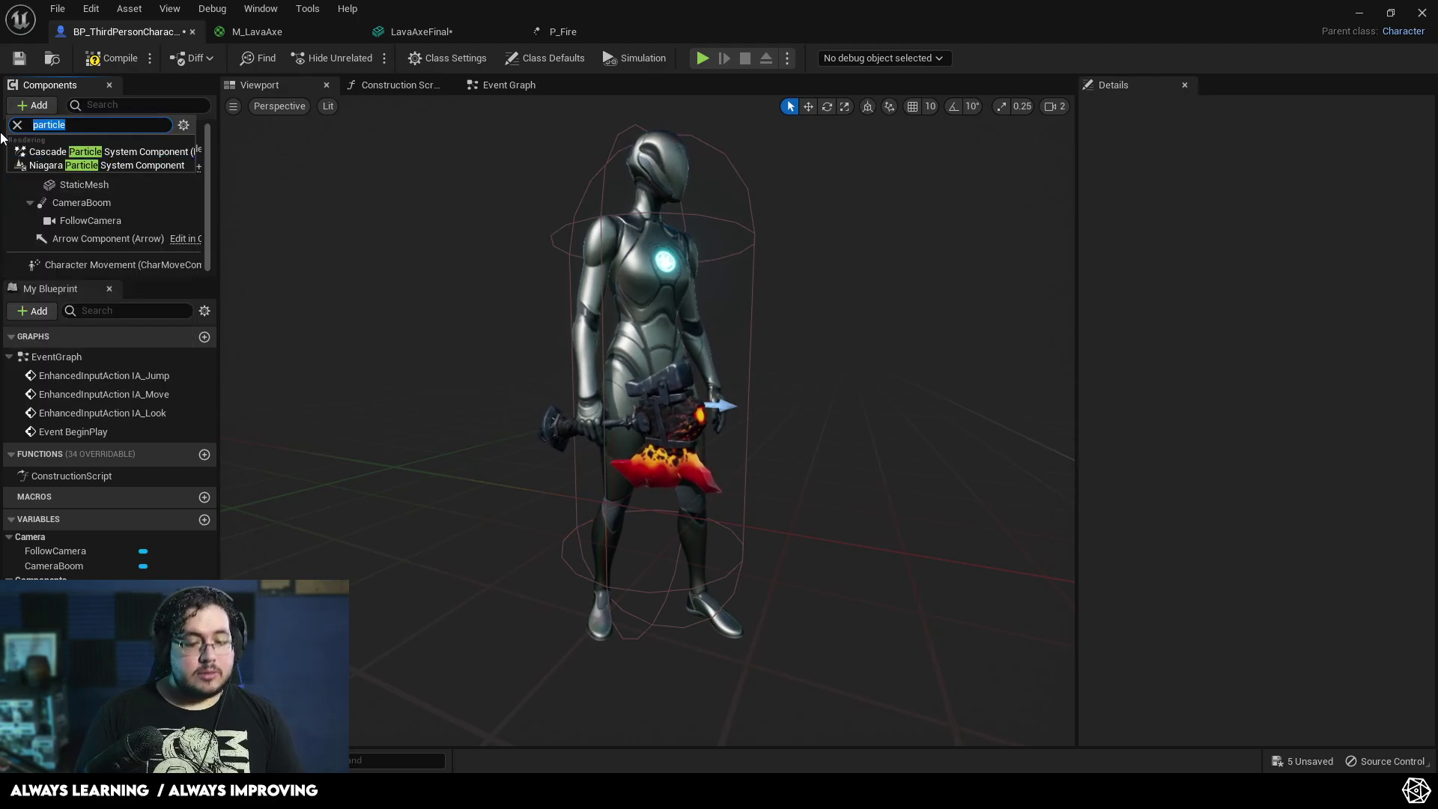
pyautogui.click(63, 153)
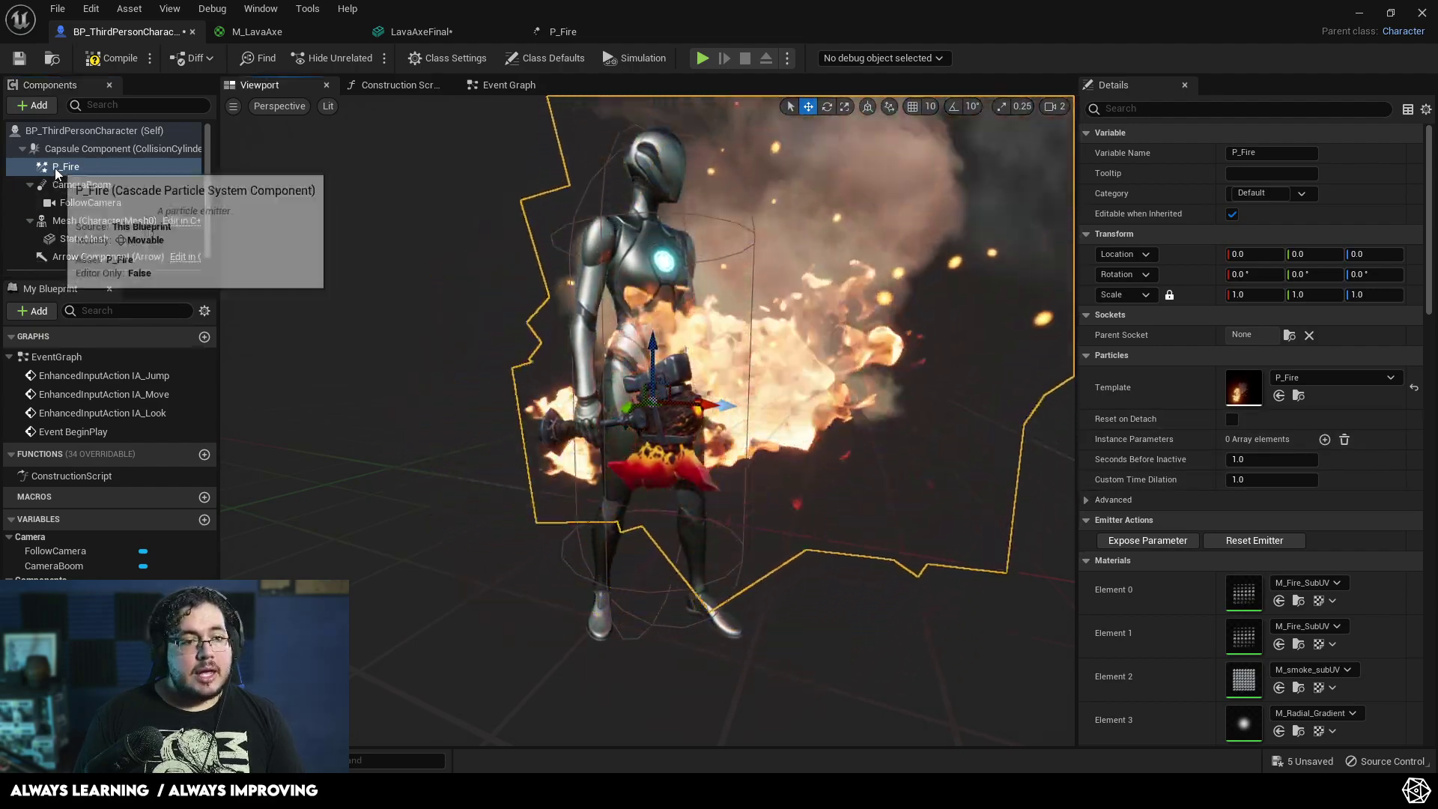
pyautogui.moveTo(56, 174); pyautogui.dragTo(87, 240)
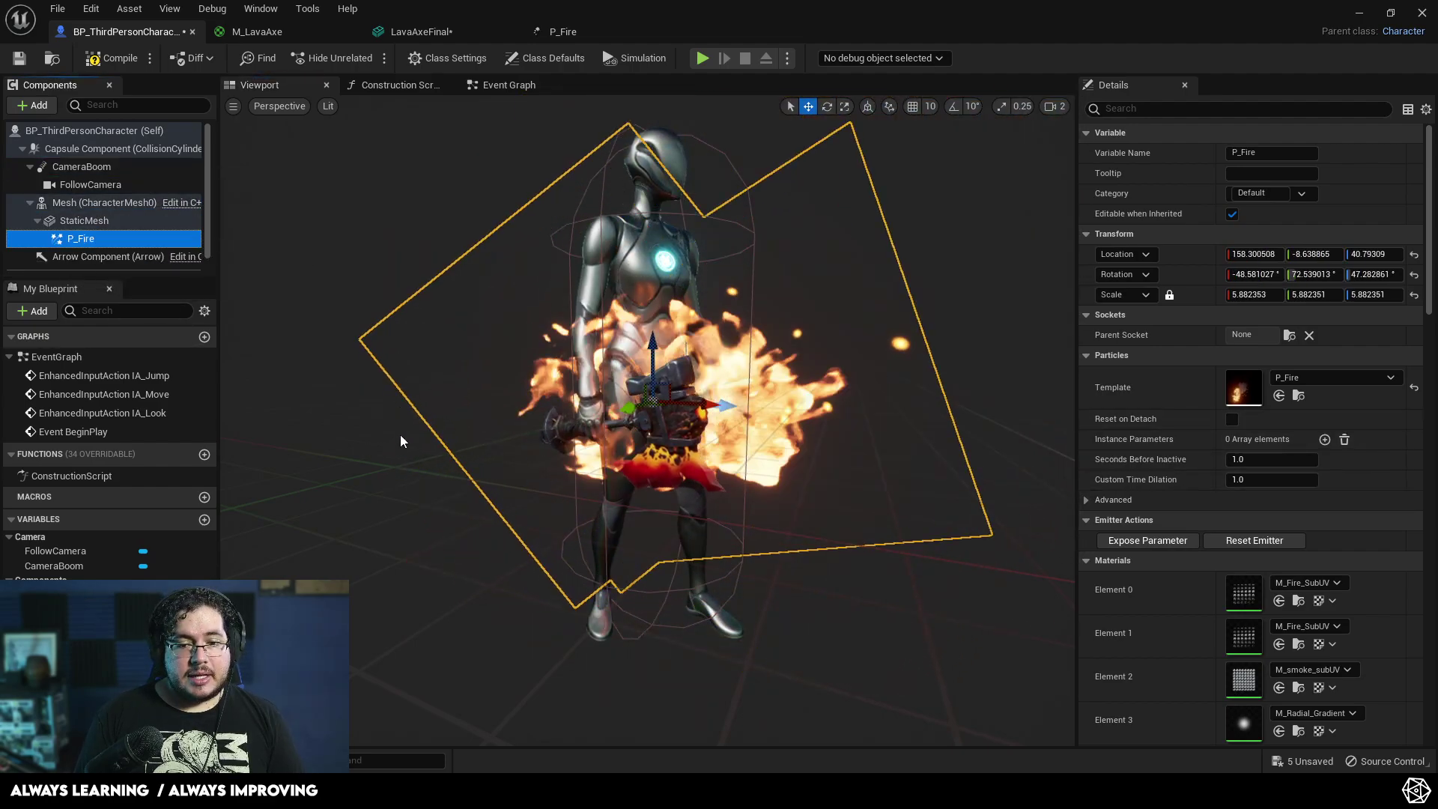
pyautogui.moveTo(401, 446); pyautogui.dragTo(539, 487, button='right')
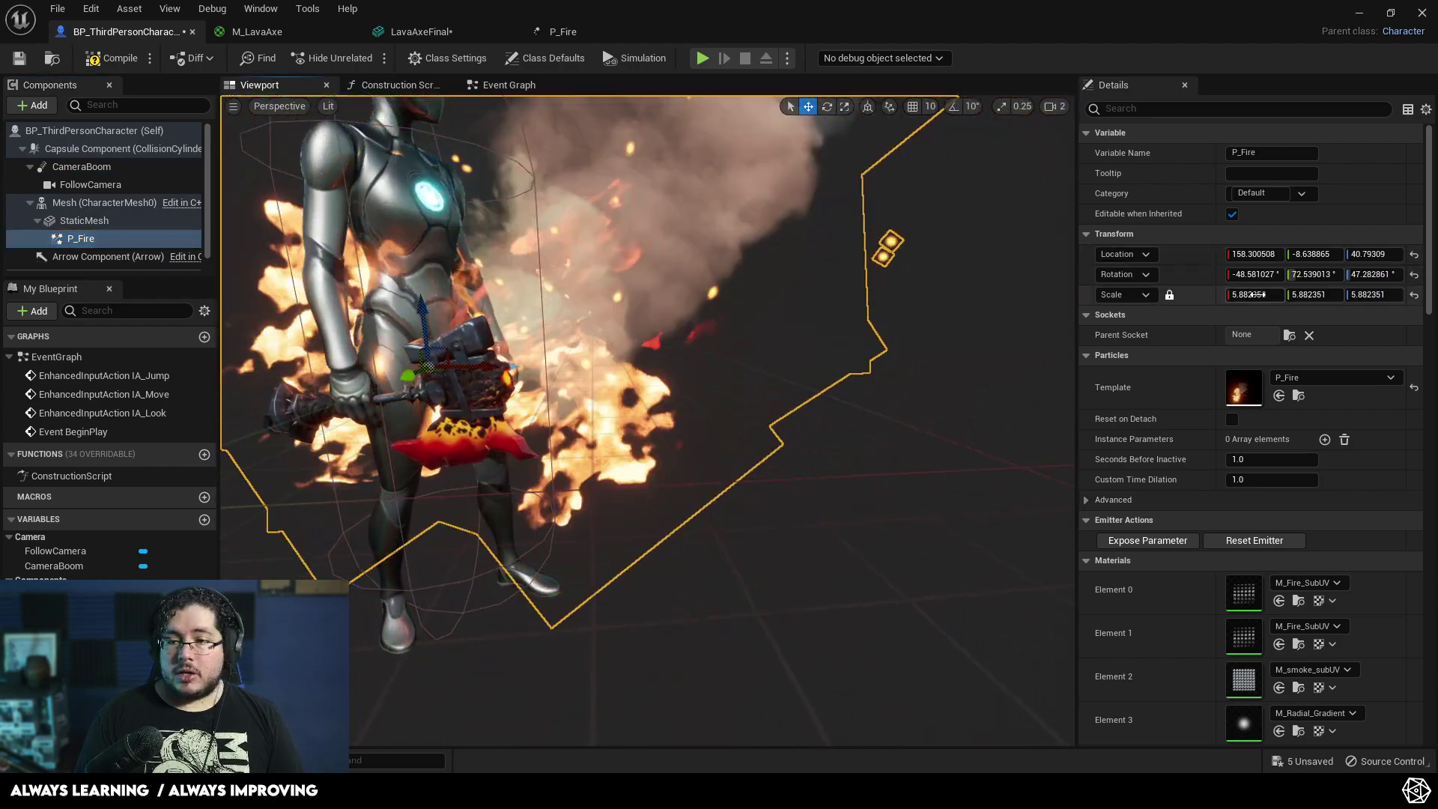
# - Set the P_Fire component's scale to 0.1 on the X, Y and Z axes
pyautogui.click(1253, 294)
pyautogui.write('.1')
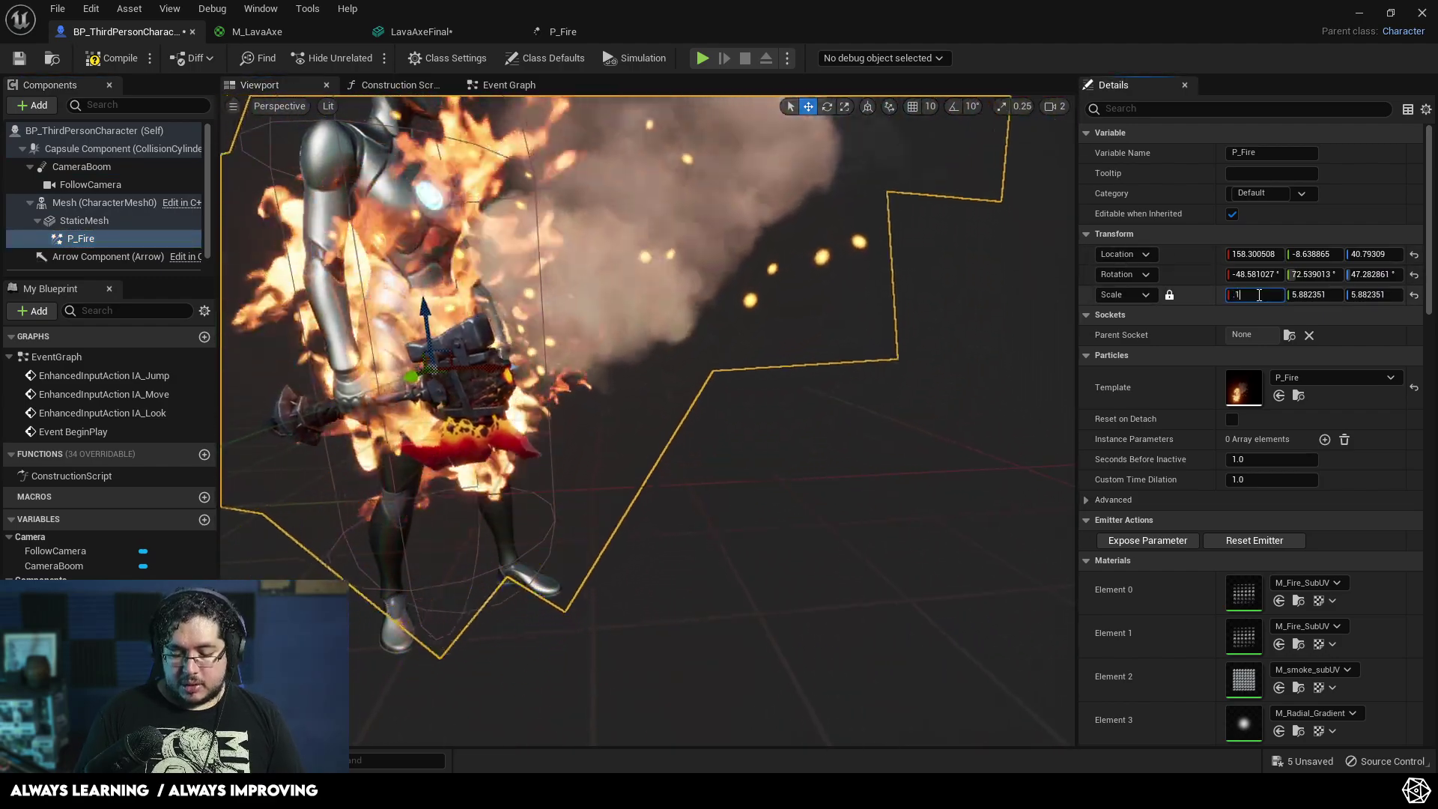
pyautogui.press('Tab')
pyautogui.write('.1')
# - Move the P_Fire component onto the axe head's glowing core, at about X 1.1, Y -3.7, Z 273.7, and compile the character blueprint
pyautogui.moveTo(847, 399); pyautogui.dragTo(763, 493, button='right')
pyautogui.moveTo(762, 492); pyautogui.dragTo(551, 559)
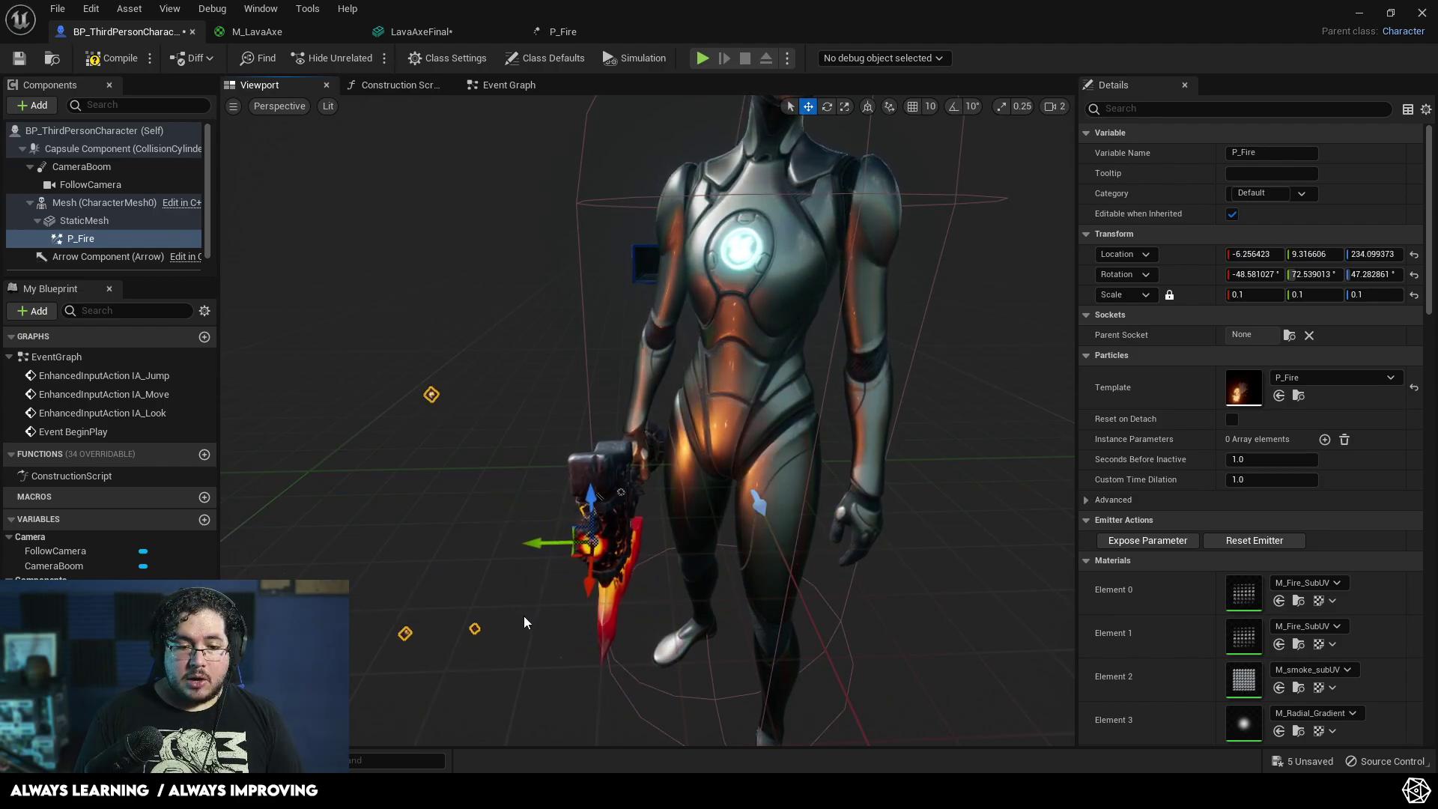
pyautogui.moveTo(482, 549); pyautogui.dragTo(524, 524, button='right')
pyautogui.moveTo(533, 507); pyautogui.dragTo(622, 496)
pyautogui.moveTo(581, 442); pyautogui.dragTo(647, 643)
pyautogui.moveTo(647, 643); pyautogui.dragTo(647, 711, button='right')
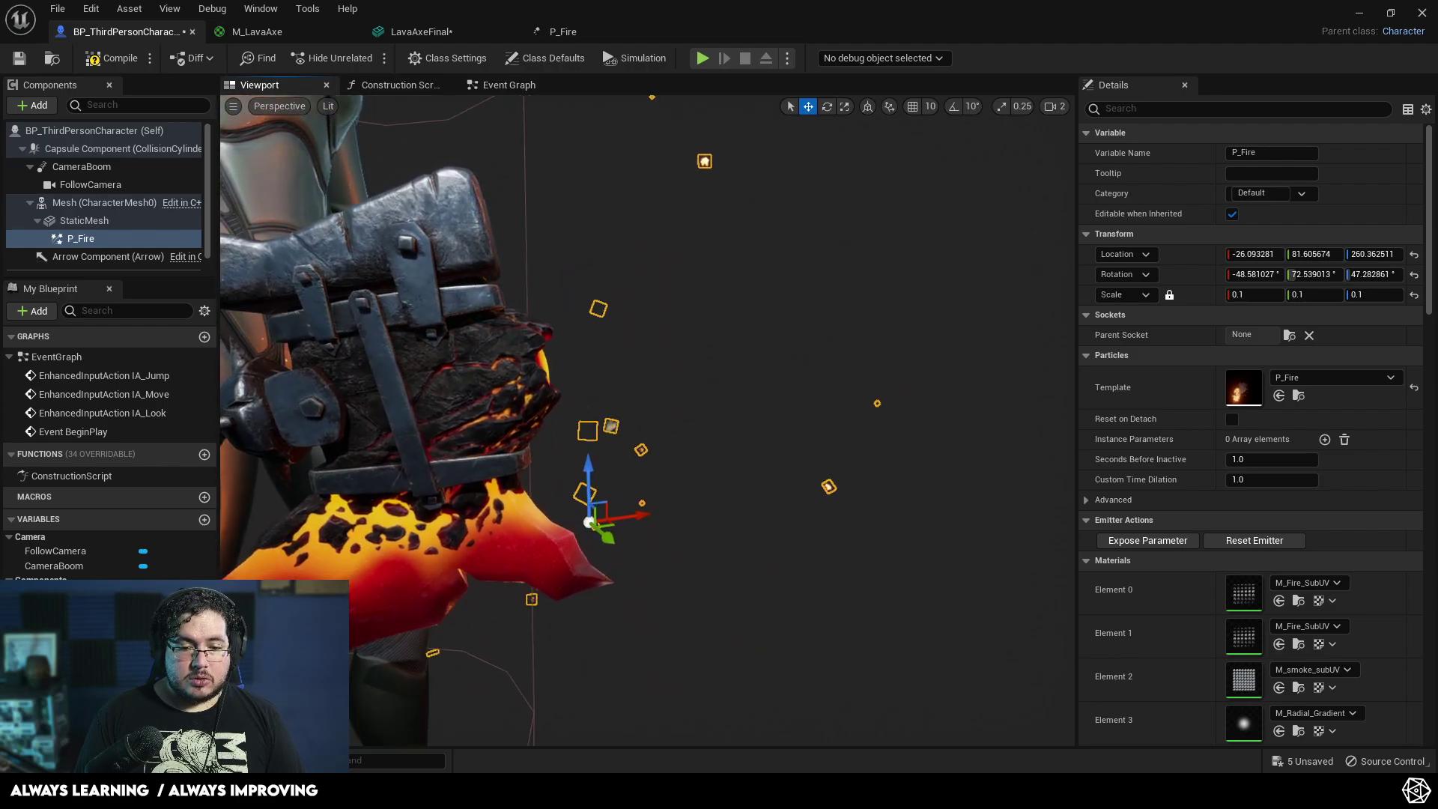
pyautogui.moveTo(647, 528); pyautogui.dragTo(554, 528, button='right')
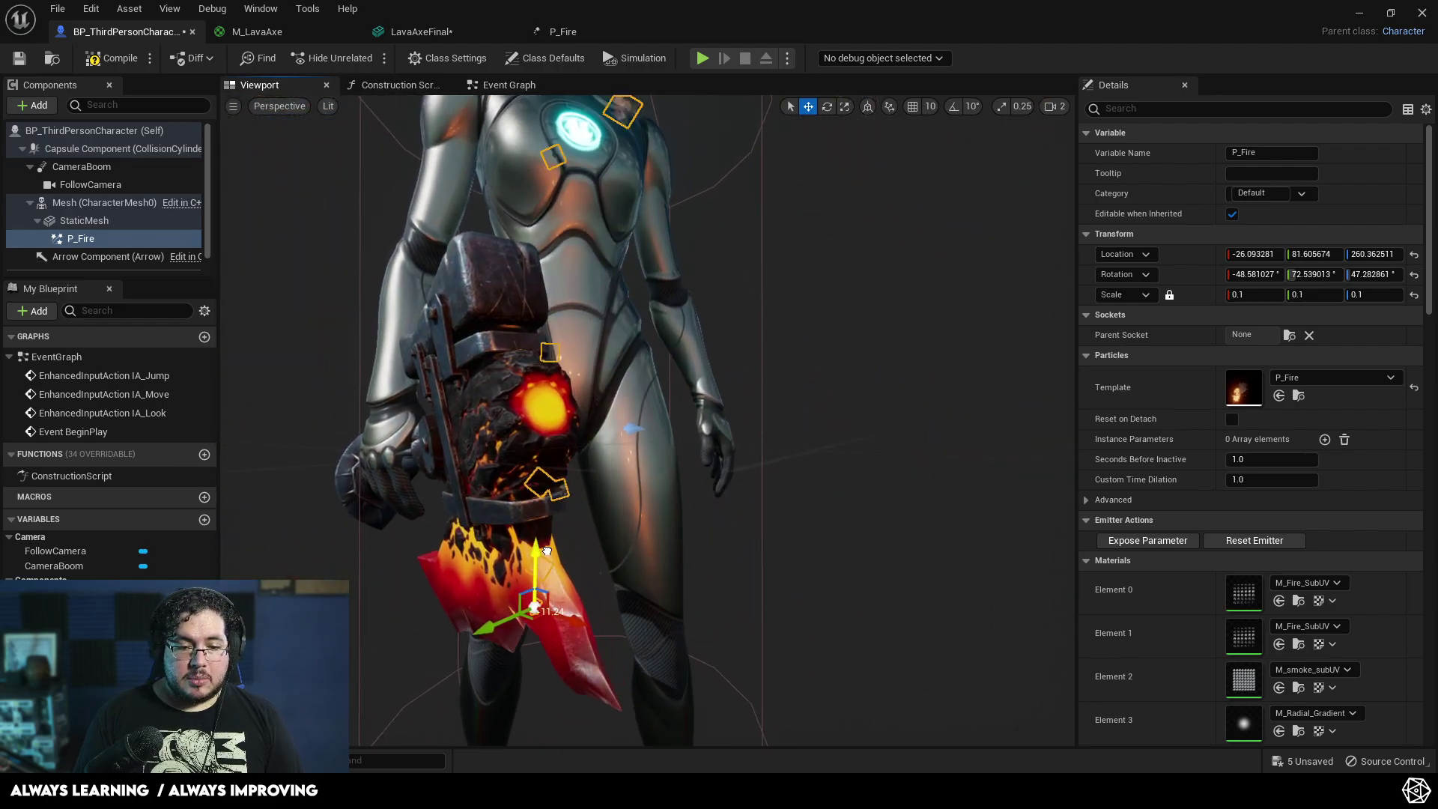
pyautogui.moveTo(589, 445)
pyautogui.mouseDown(button='right')
pyautogui.moveTo(539, 445)
pyautogui.moveTo(539, 469)
pyautogui.moveTo(638, 538)
pyautogui.moveTo(598, 465)
pyautogui.mouseUp(button='right')
pyautogui.click(135, 67)
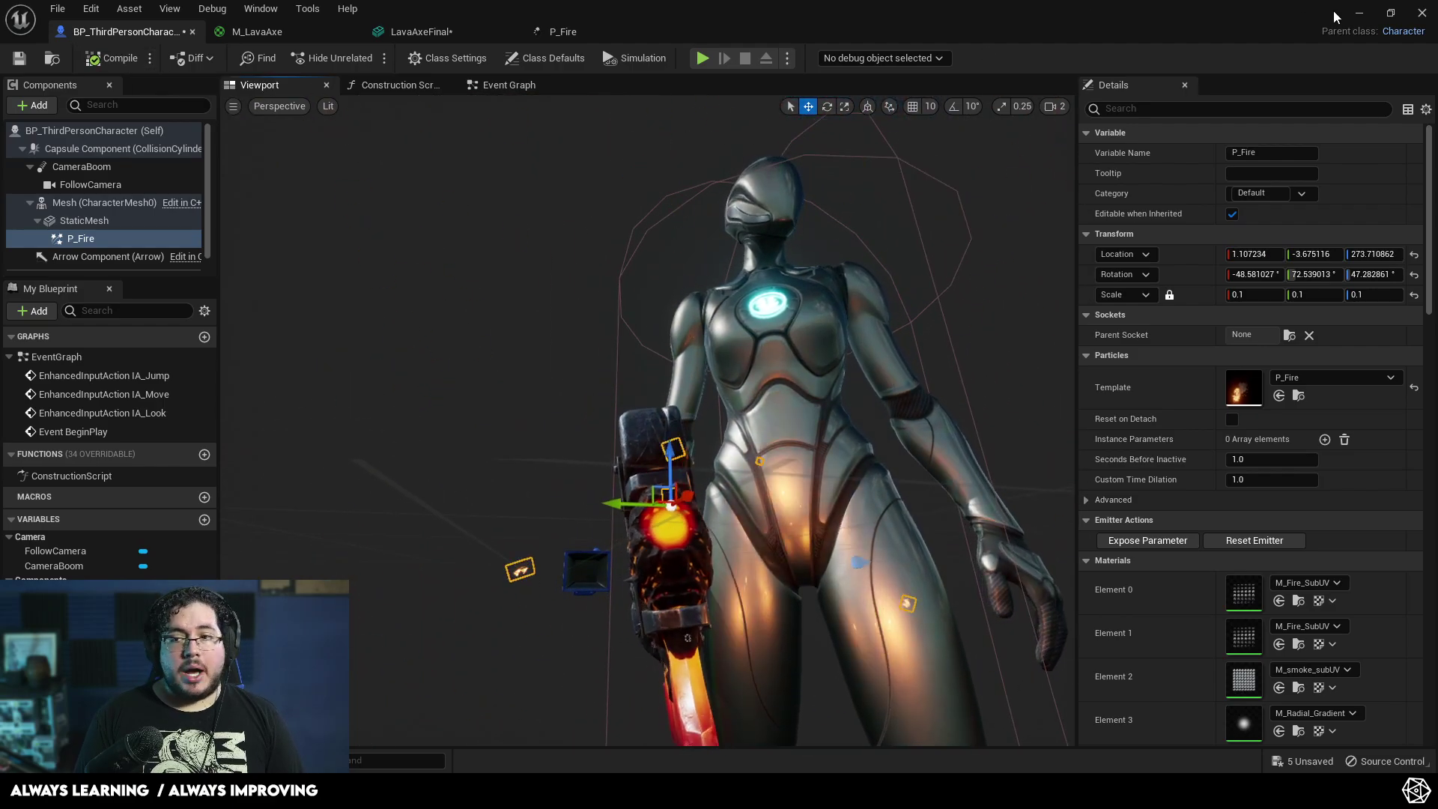
# - Play-test ThirdPersonMap, running the character through the dark room and around the courtyard to examine the burning axe, and end the session
pyautogui.click(1367, 14)
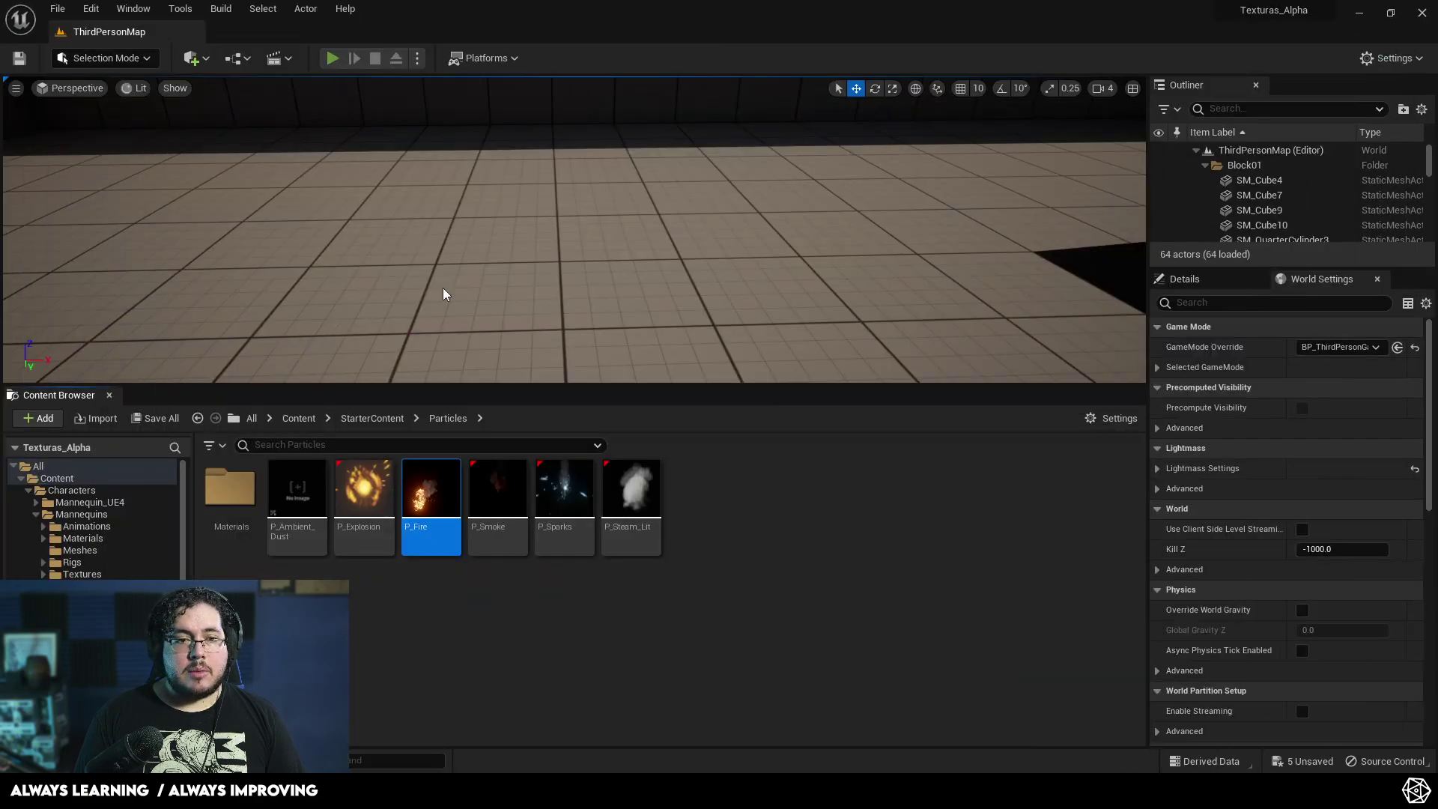
pyautogui.hotkey('alt', 'p')
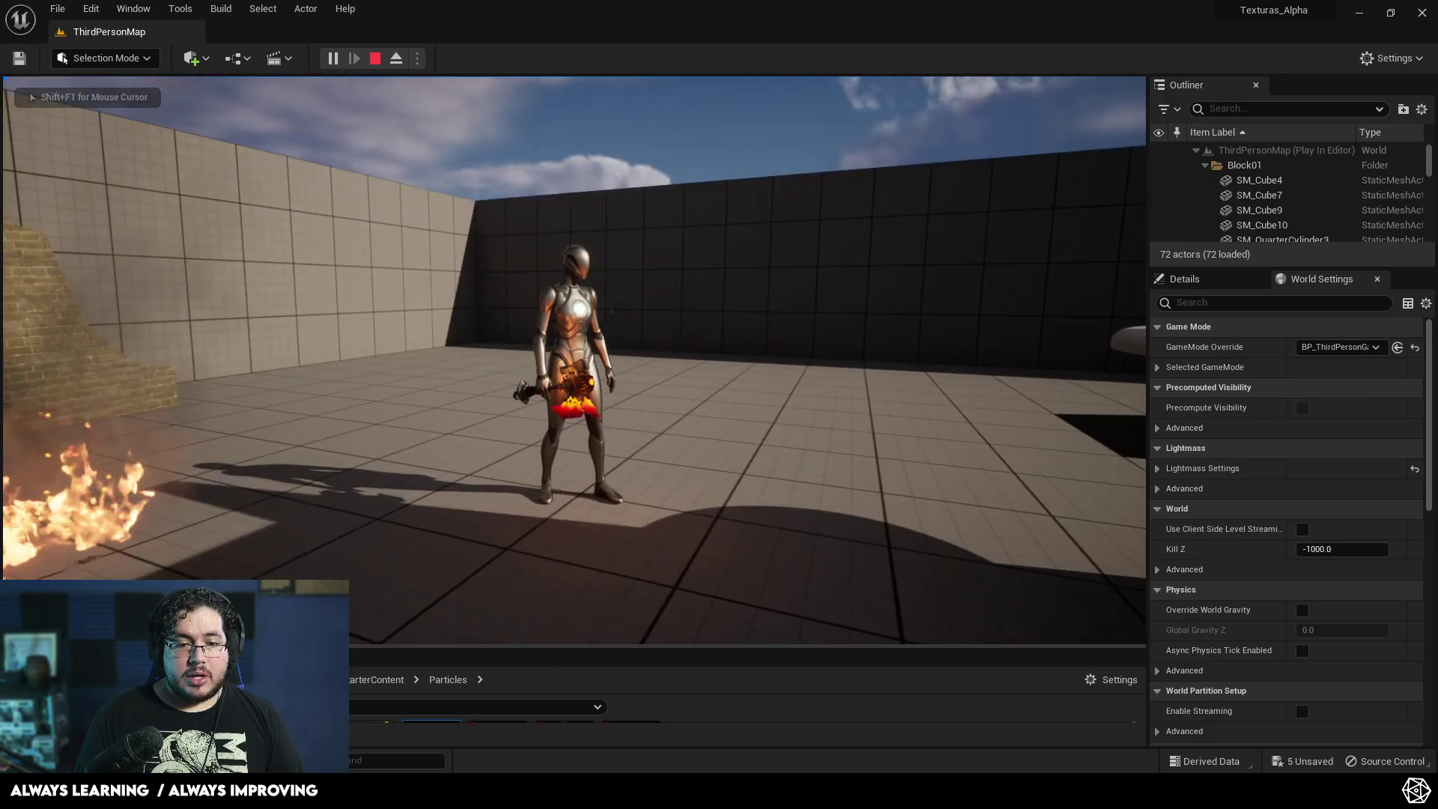
pyautogui.press('w')
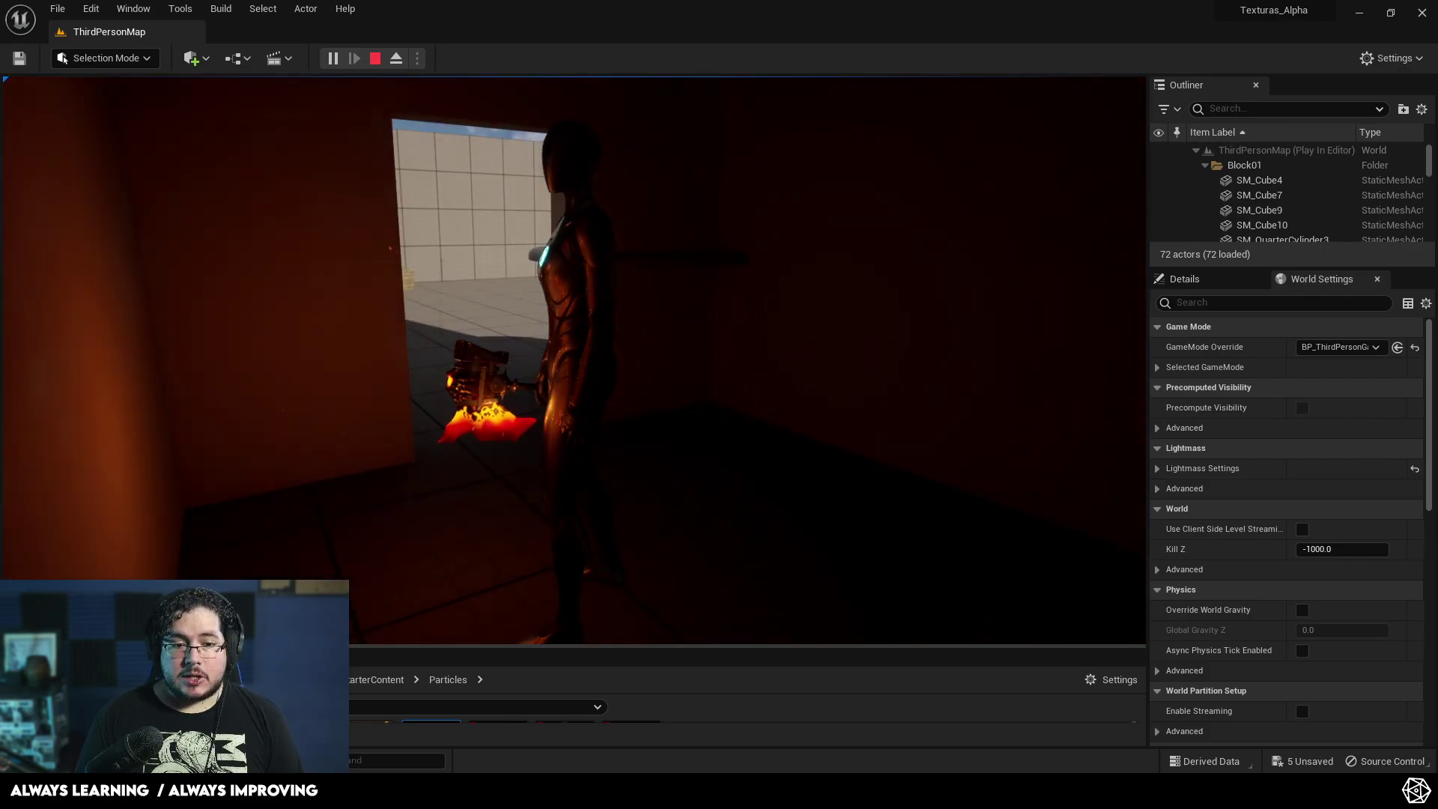
pyautogui.press('a')
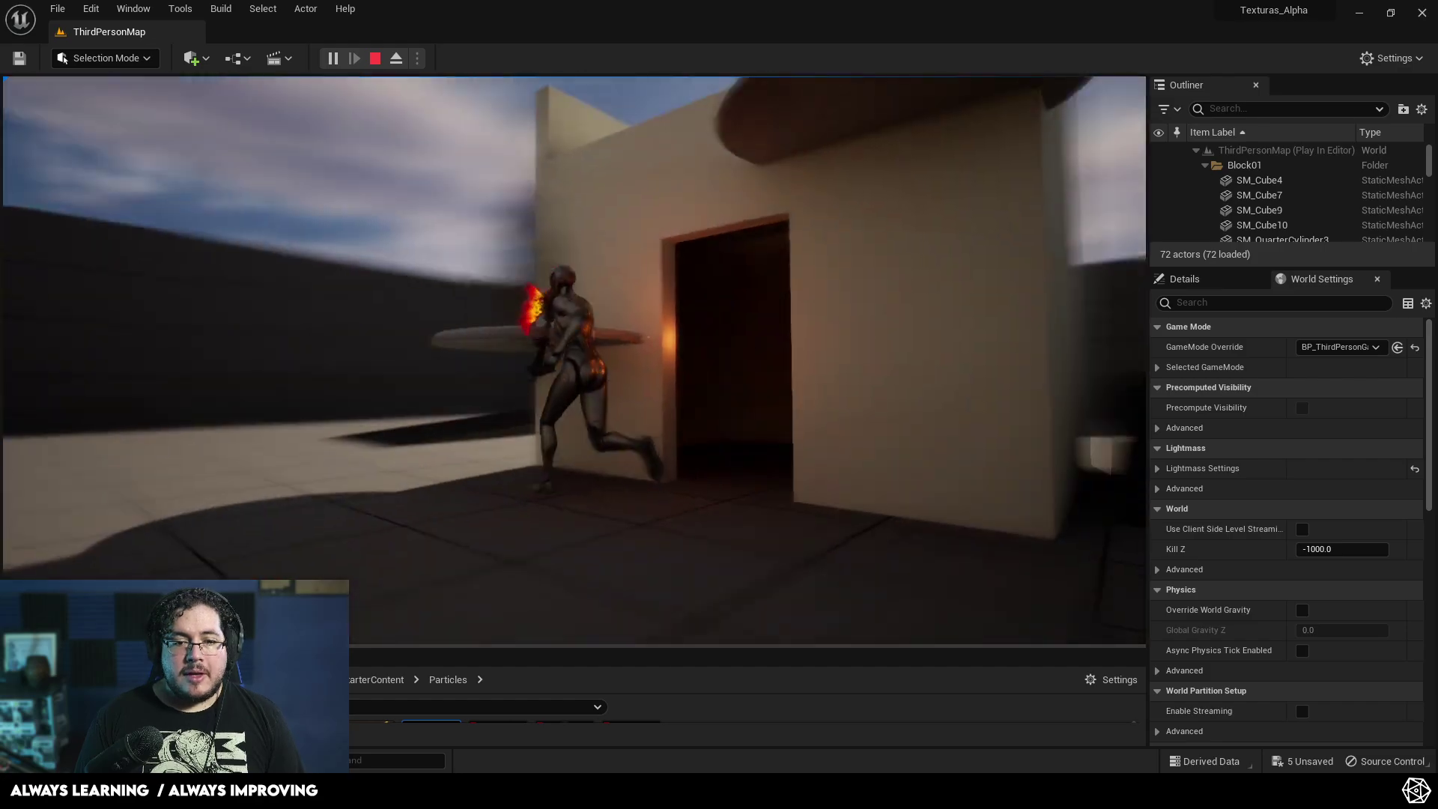
pyautogui.press('d')
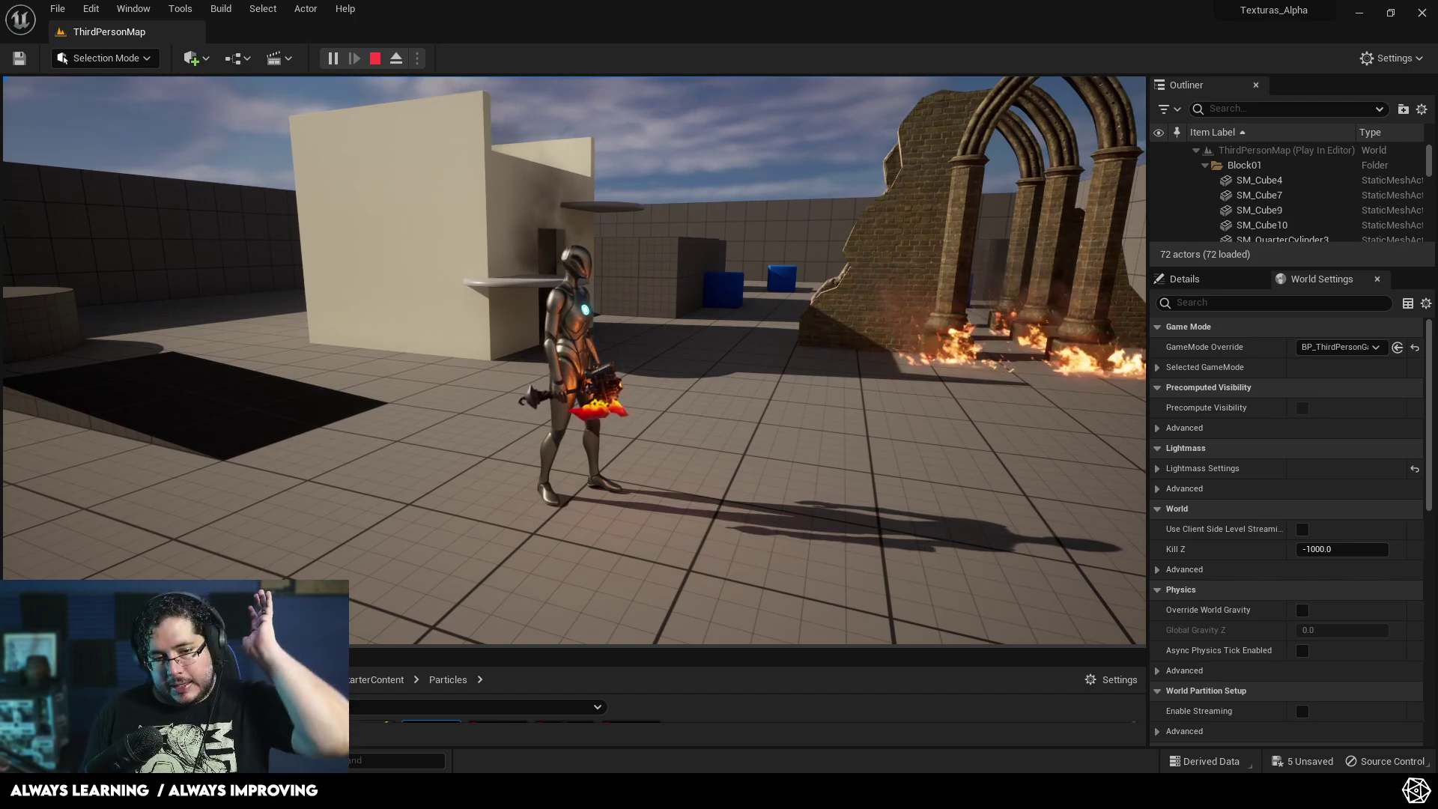
pyautogui.press('w')
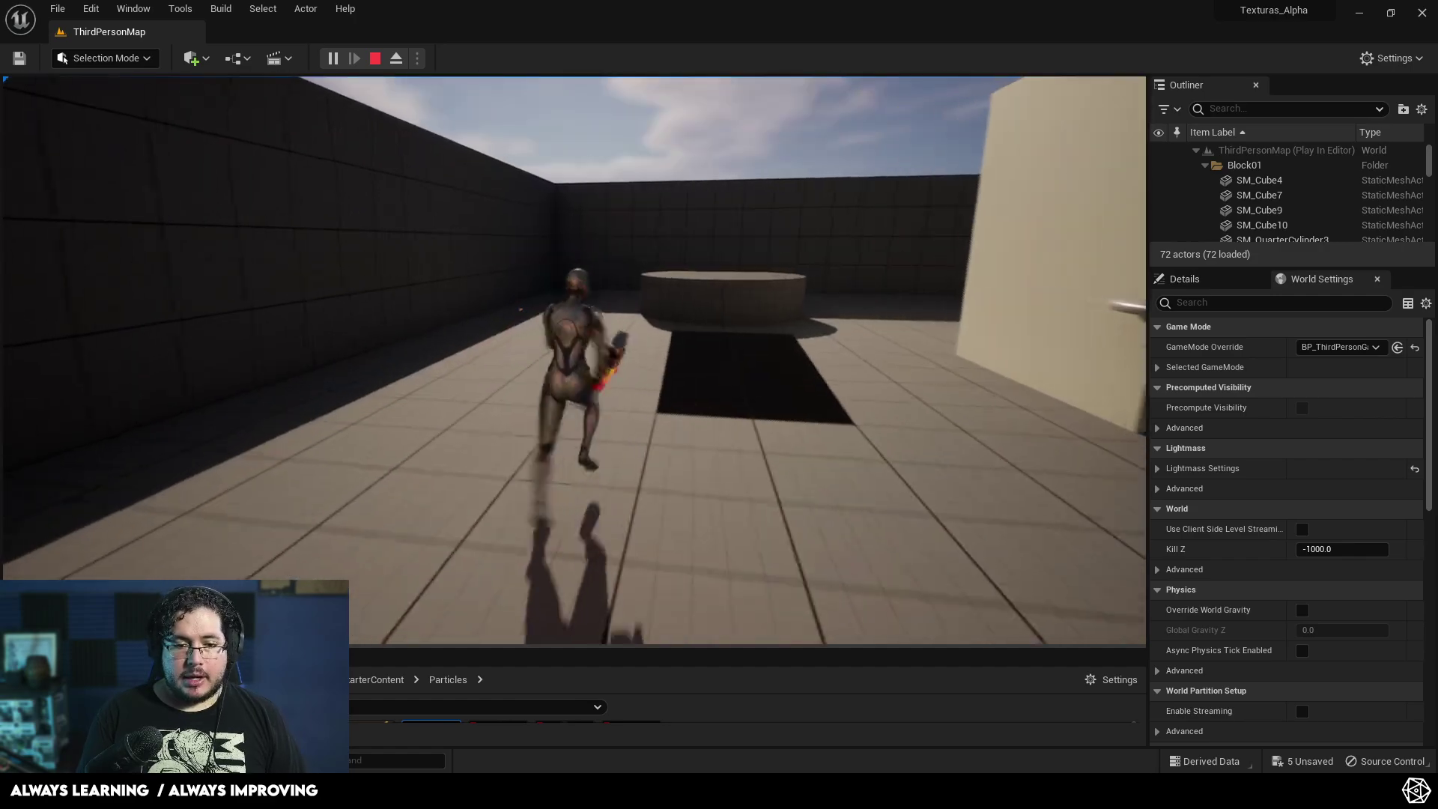
pyautogui.press('a')
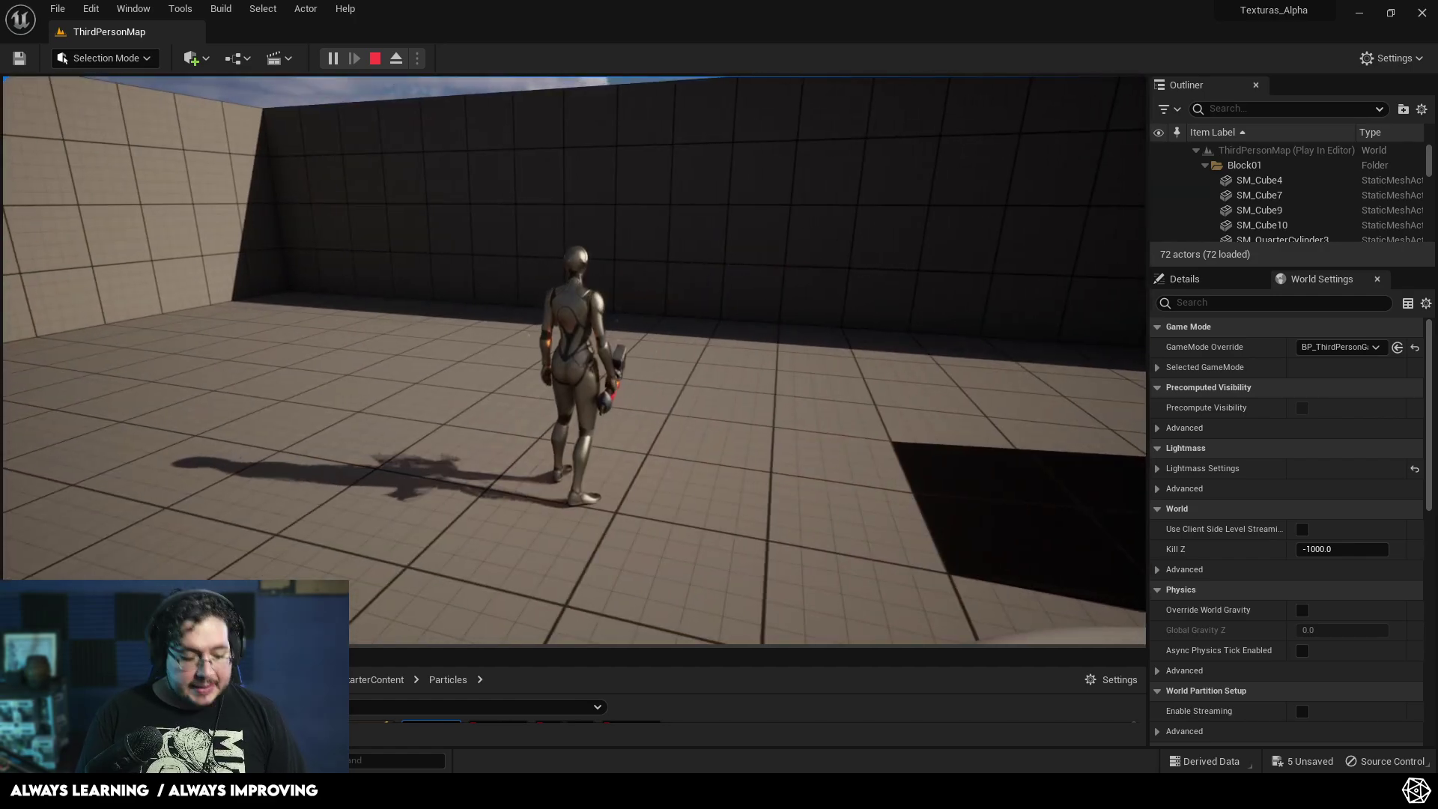
pyautogui.press('Escape')
# - Switch to Blender's Axe_Process scene and review the row of axe production stages from the reference image to the textured model
pyautogui.moveTo(575, 360); pyautogui.dragTo(929, 323, button='right')
pyautogui.press('s')
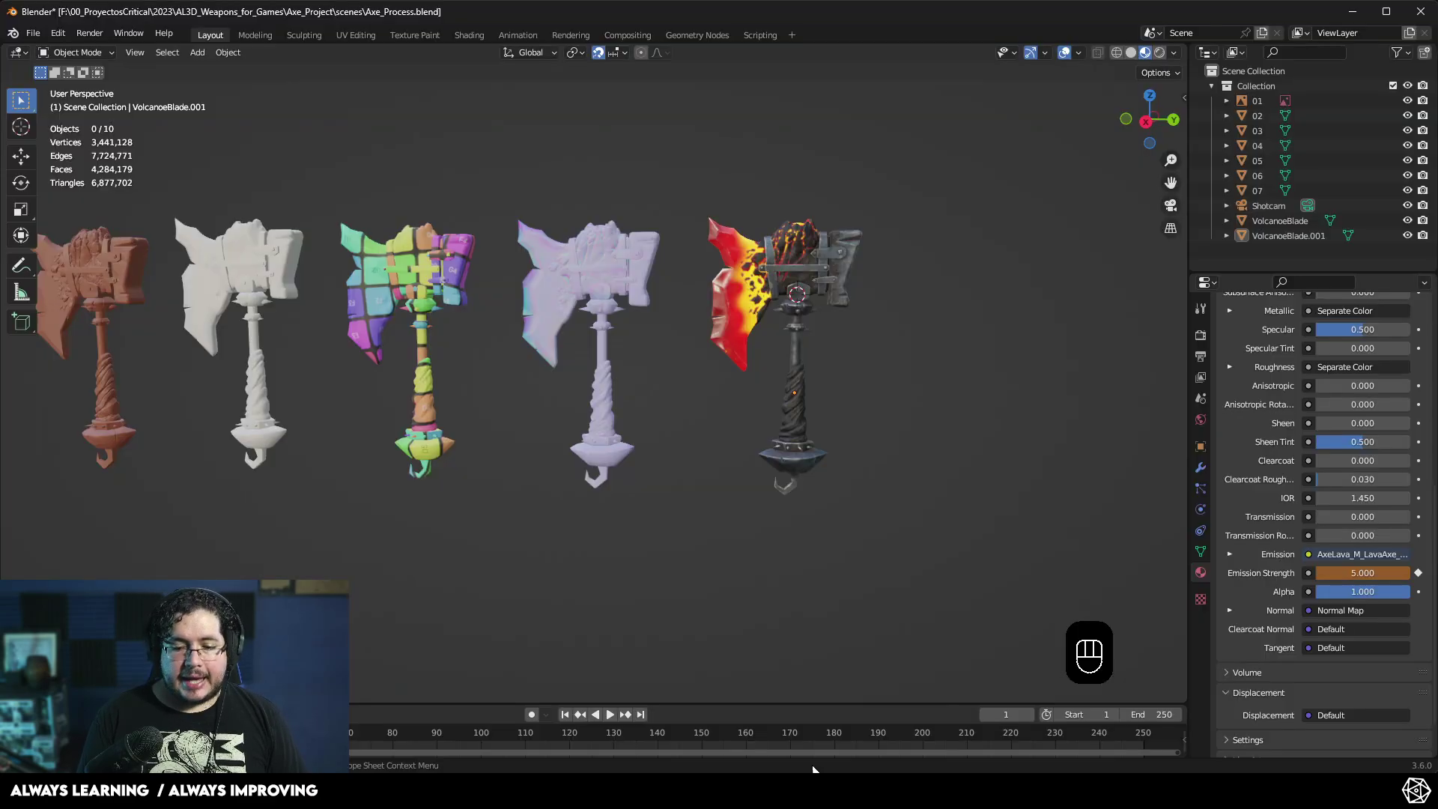
pyautogui.rightClick(772, 496)
pyautogui.click(697, 411)
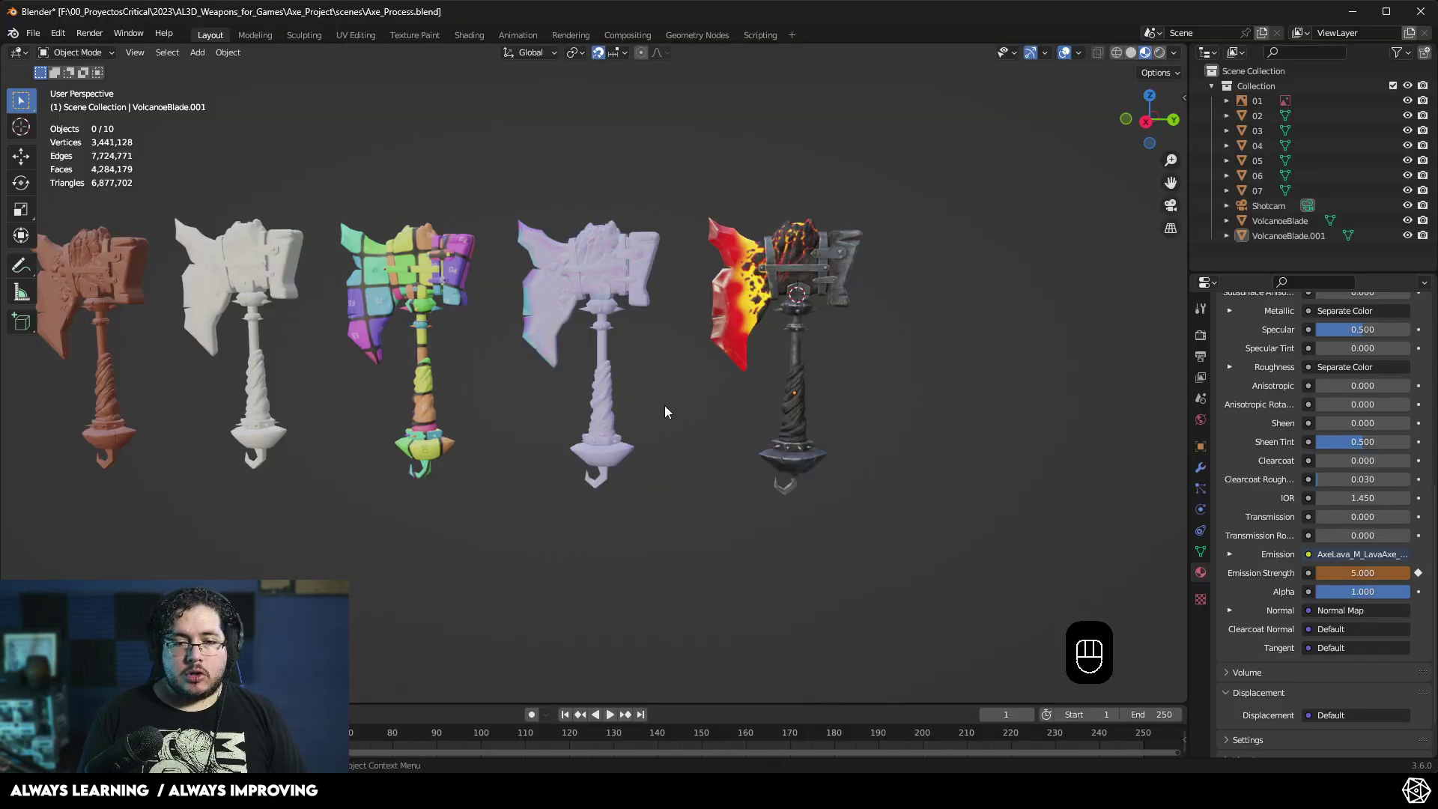
pyautogui.moveTo(651, 409)
pyautogui.mouseDown(button='middle')
pyautogui.moveTo(717, 416)
pyautogui.moveTo(644, 421)
pyautogui.mouseUp(button='middle')
pyautogui.scroll(-2, 704, 417)
pyautogui.scroll(-2, 644, 427)
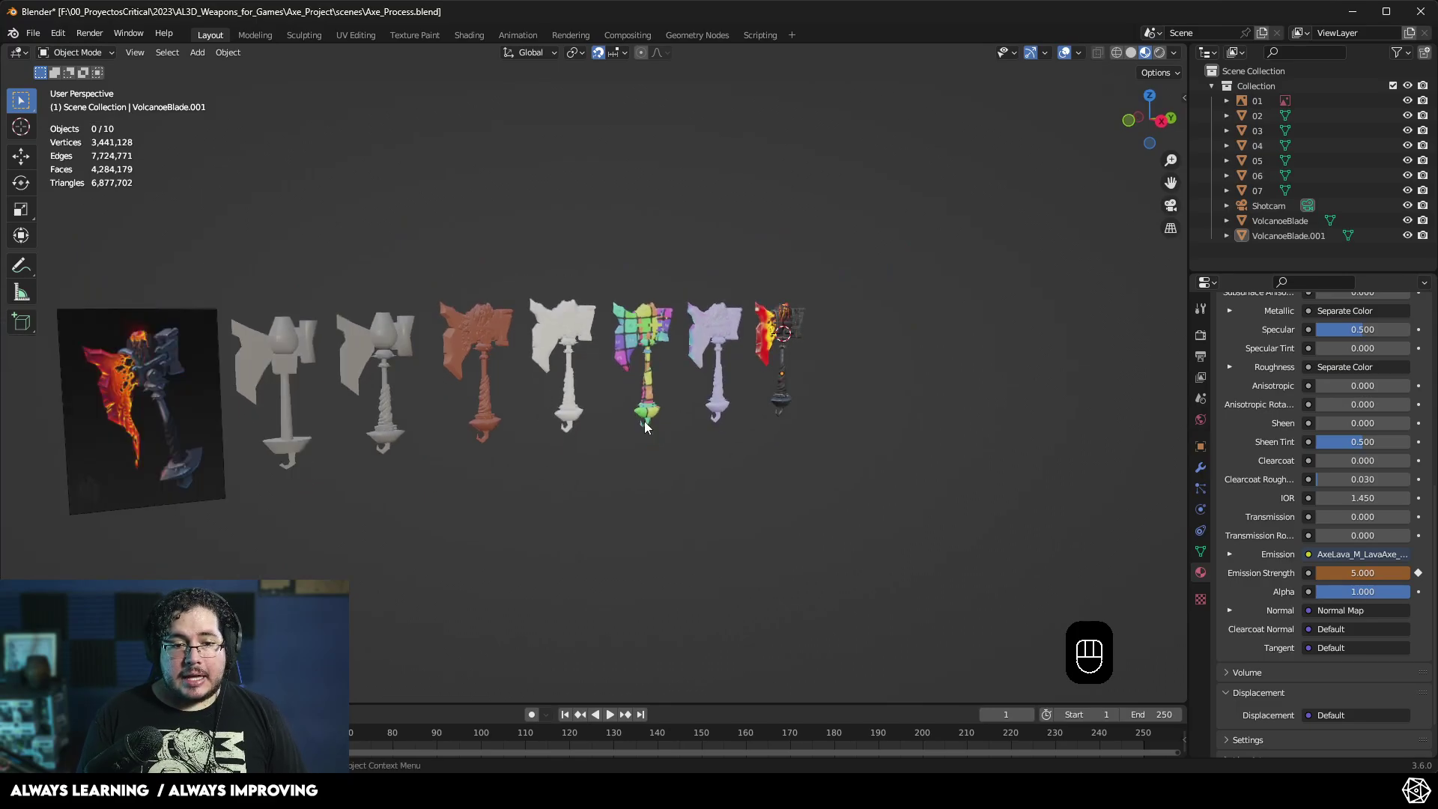
pyautogui.scroll(2, 644, 427)
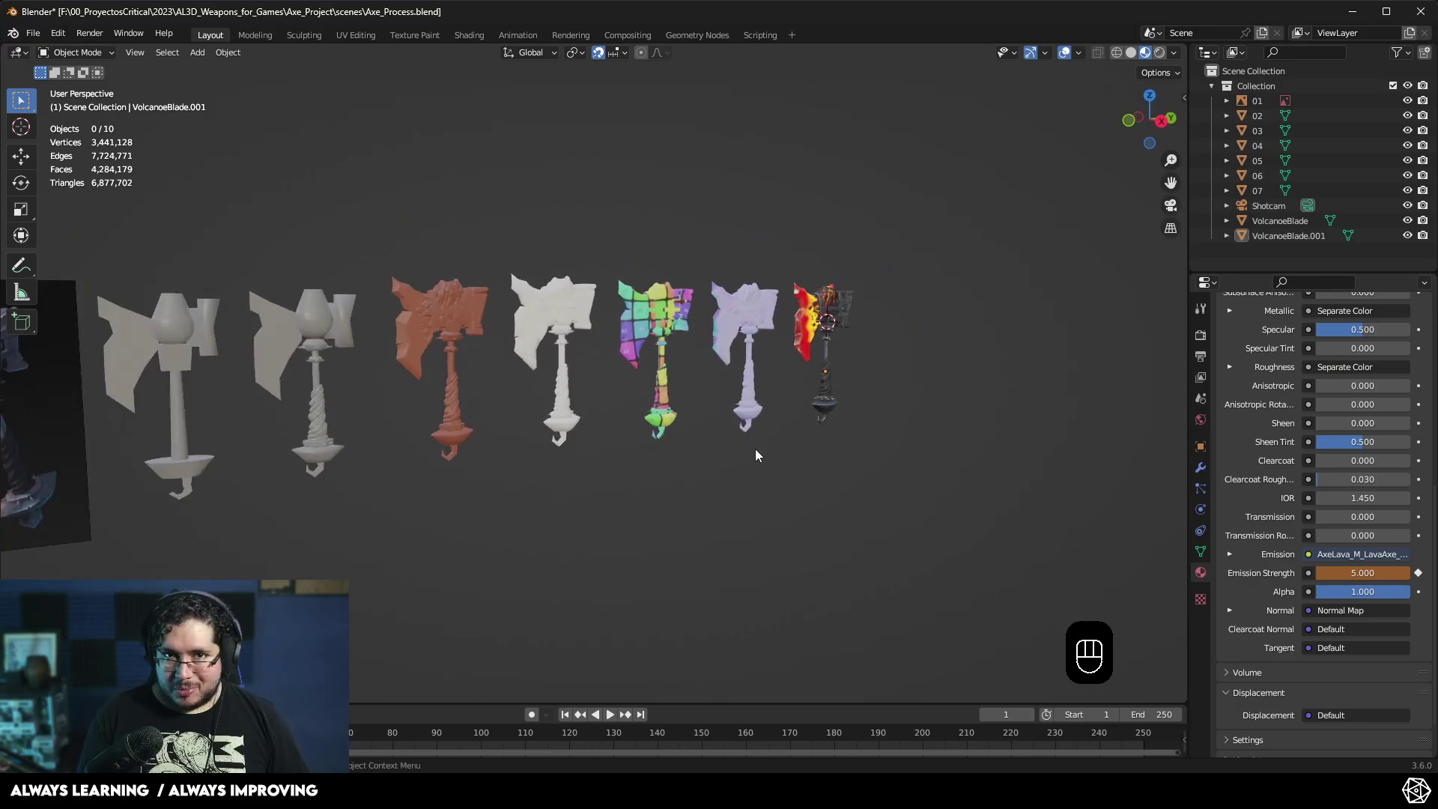